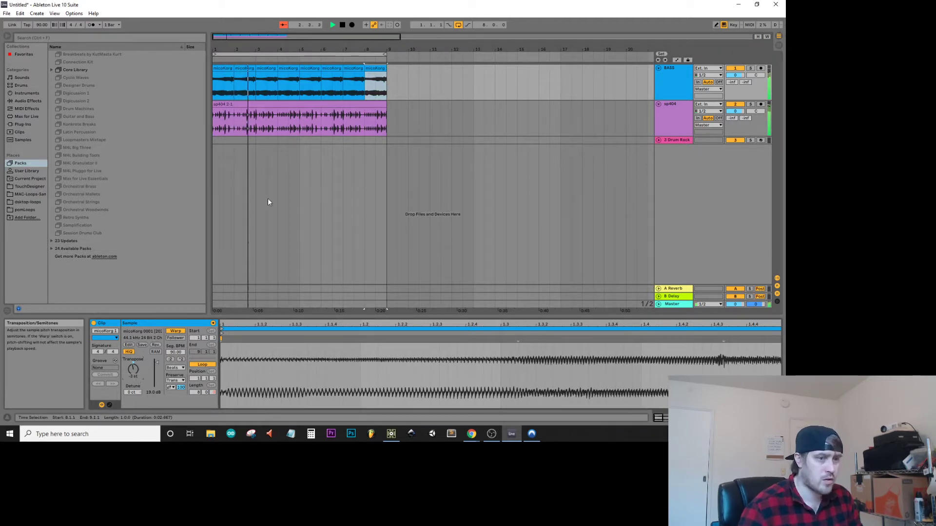
Step: Show the track automation, set the BASS track's automation device to None and fold the sp404 track
key("a")
left_click(673, 76)
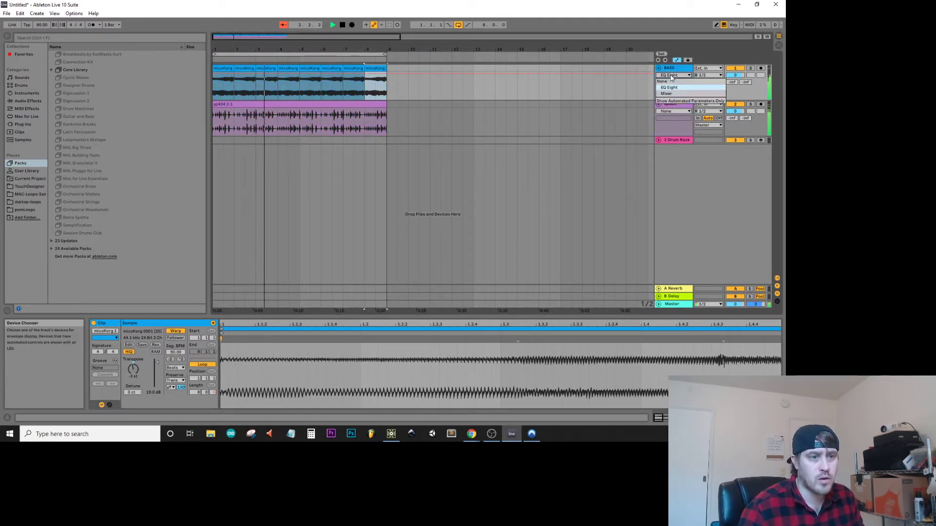
left_click(666, 95)
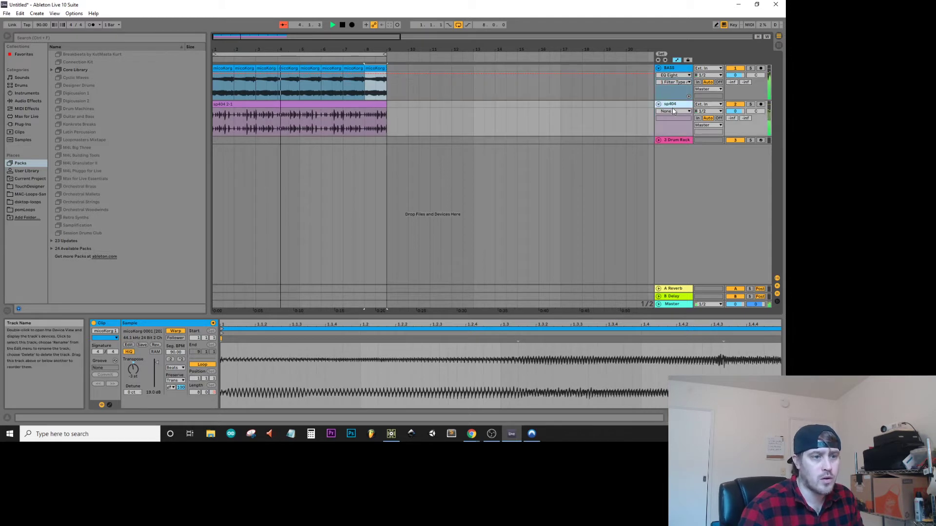
left_click(658, 104)
left_click(673, 75)
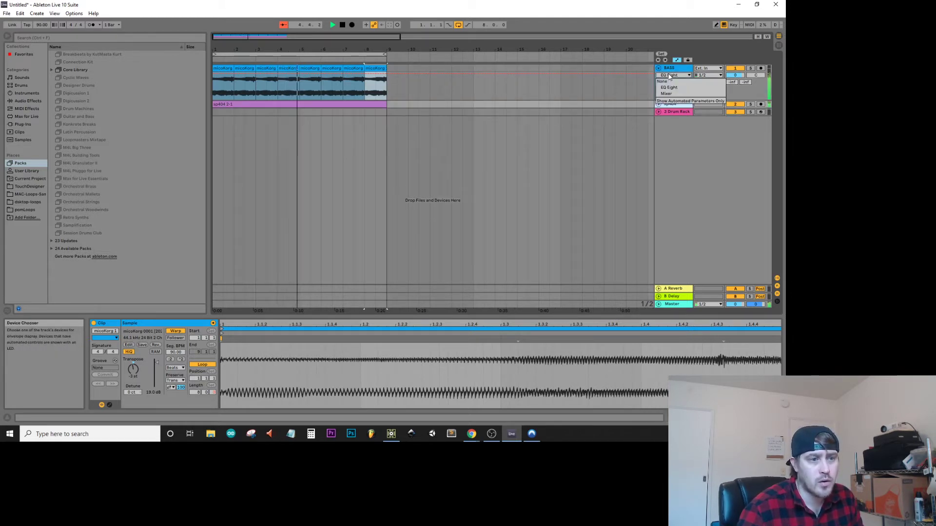
left_click(667, 81)
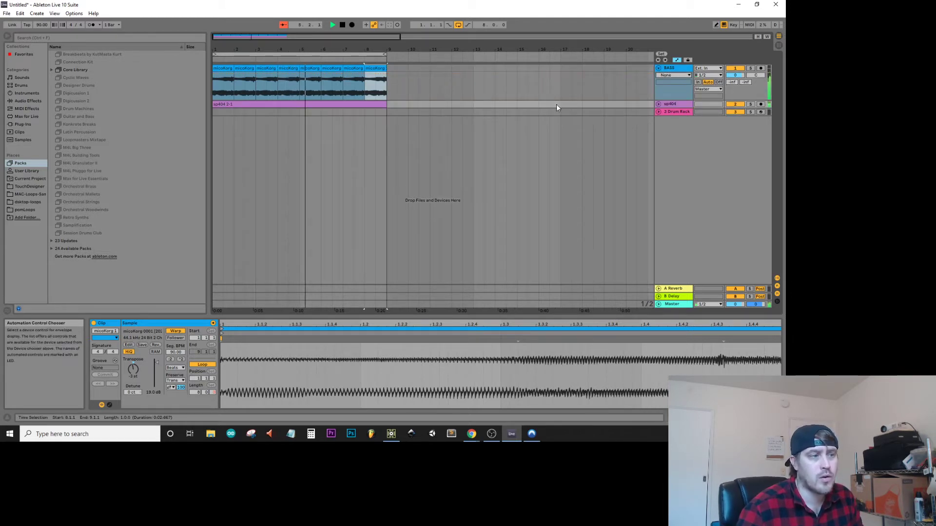
Step: Unfold the Drum Rack track and the sp404 track in the arrangement
left_click(667, 112)
left_click(657, 112)
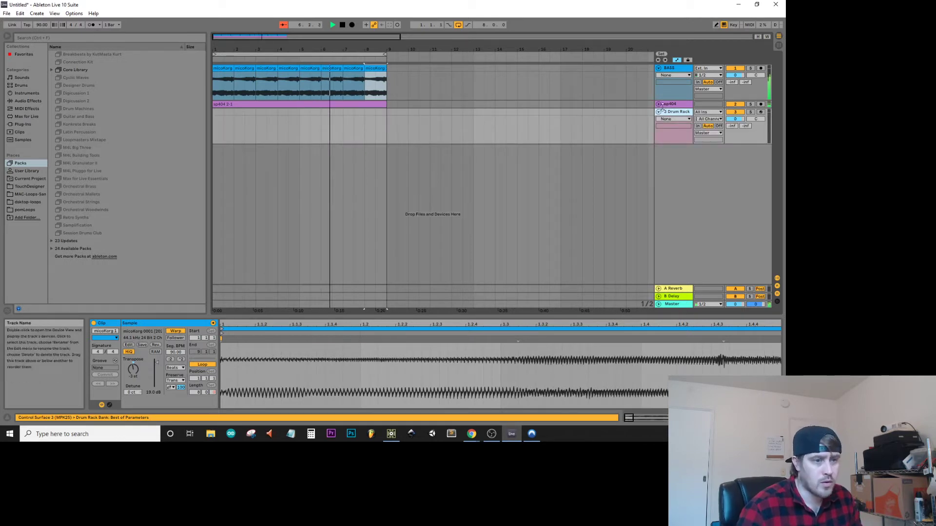
left_click(658, 103)
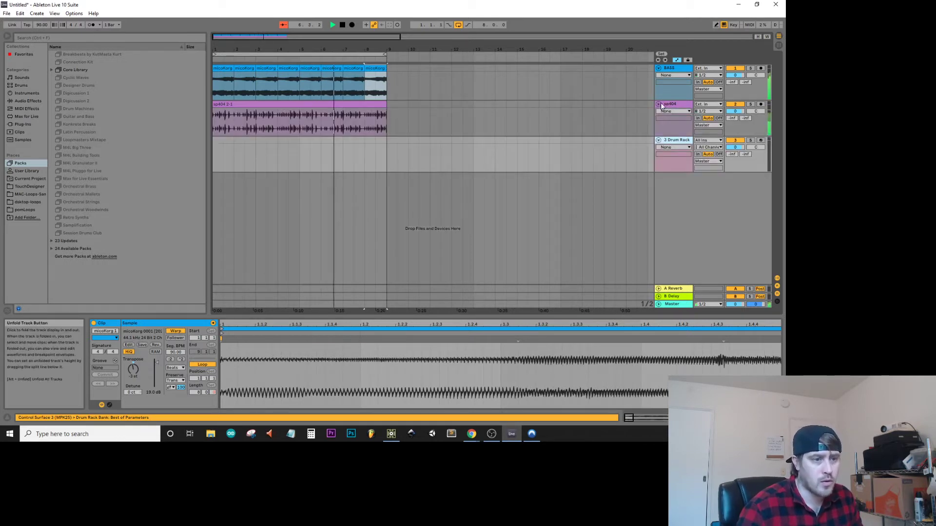
Step: Add the Drum Buss effect to the sp404 track with Drive at 20 %, Crunch at 20 % and Boom at 7.9 %
left_click(25, 101)
left_click(68, 140)
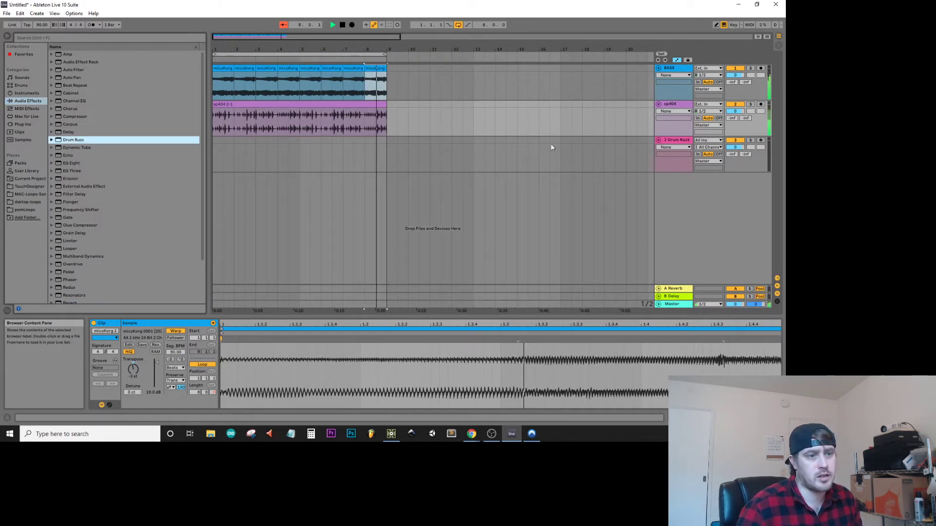
key("Return")
left_click_drag(131, 351, 154, 348)
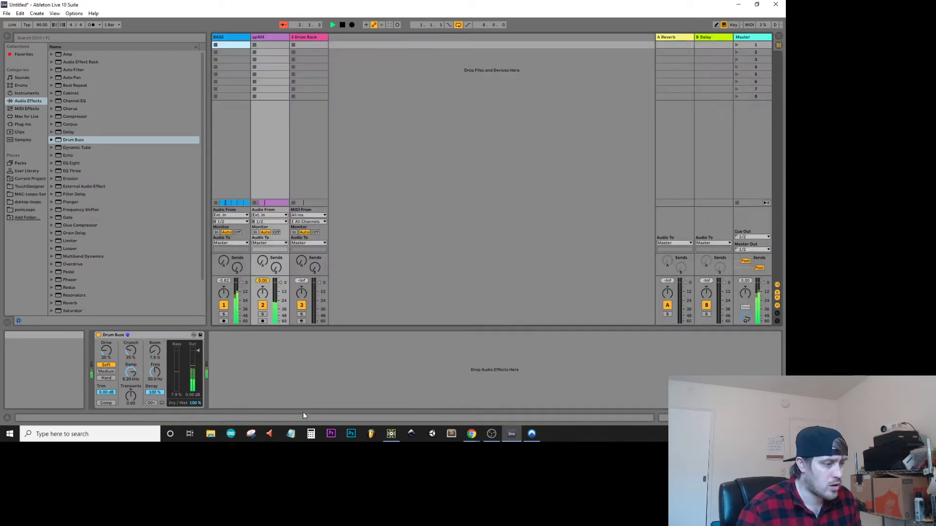
Step: Lower the BASS track's volume to -3.0 dB in the mixer and return to the arrangement with the Drum Rack track selected
key("Tab")
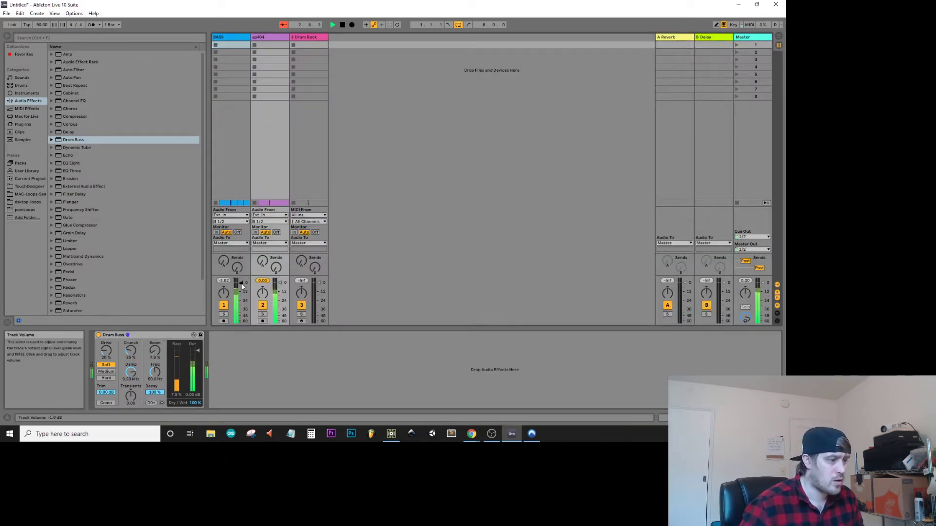
left_click(313, 38)
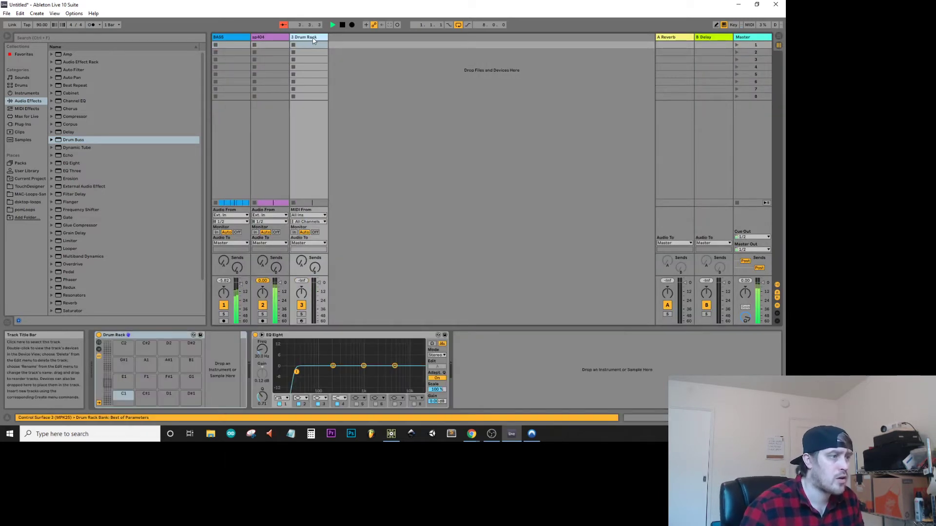
key("Tab")
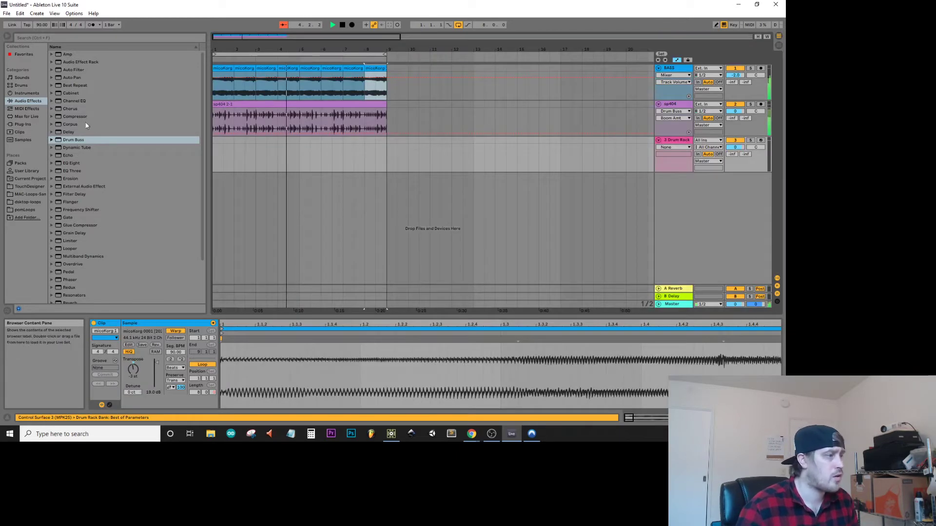
Step: Search the samples for "cong" and load the files from Conga Vinyl.wav through A-Conga Hi Muted 1.aif into the Drum Rack
left_click(24, 139)
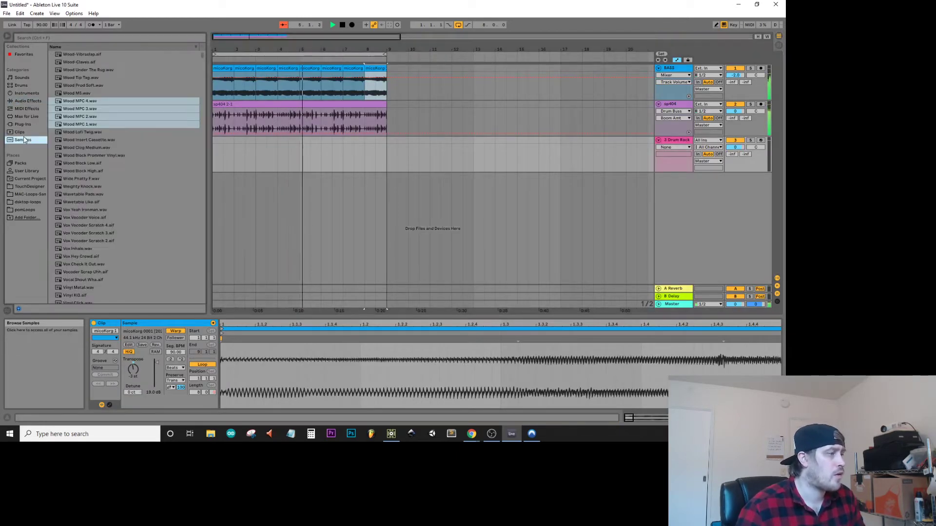
key("ctrl+f")
type("cong")
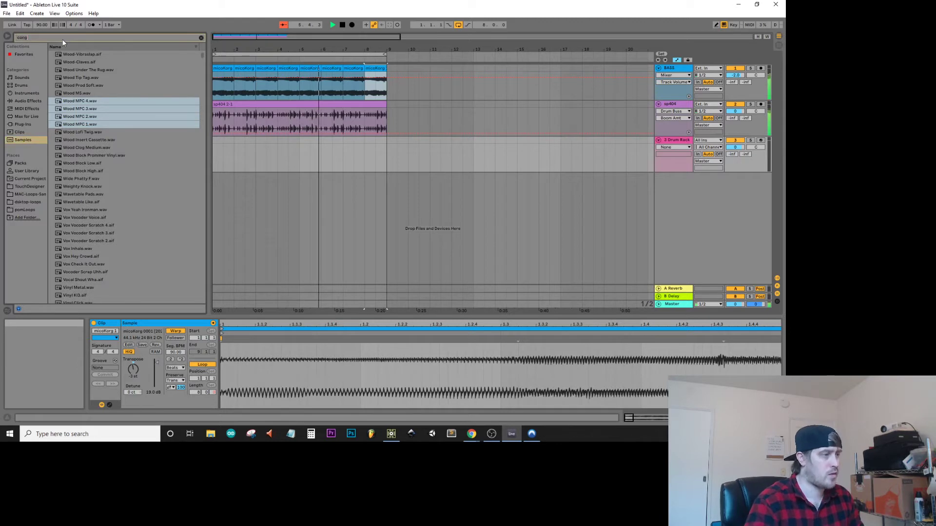
left_click(109, 209)
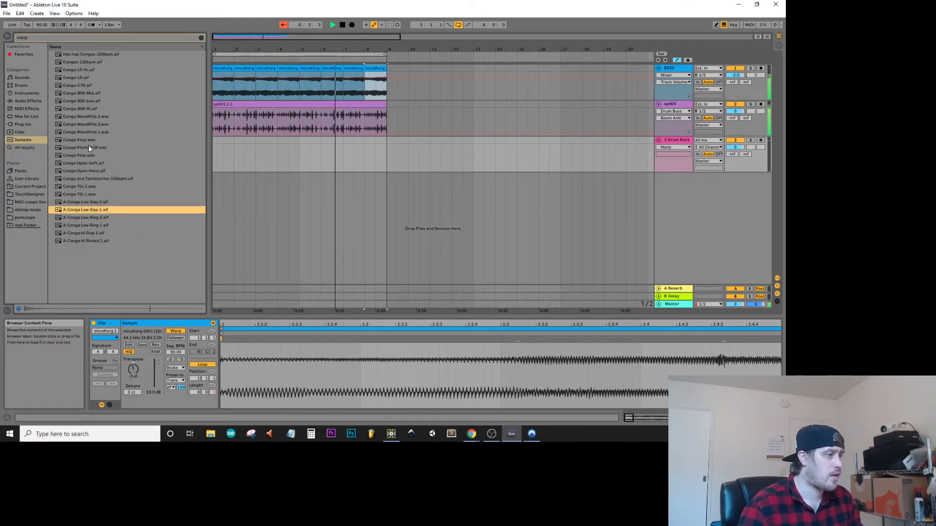
left_click(670, 140)
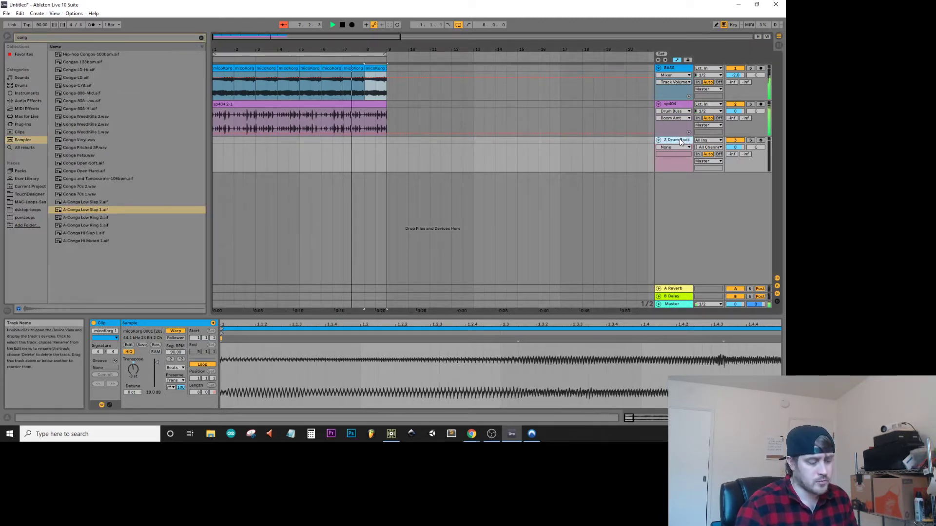
left_click(81, 241)
left_click(88, 141, "shift")
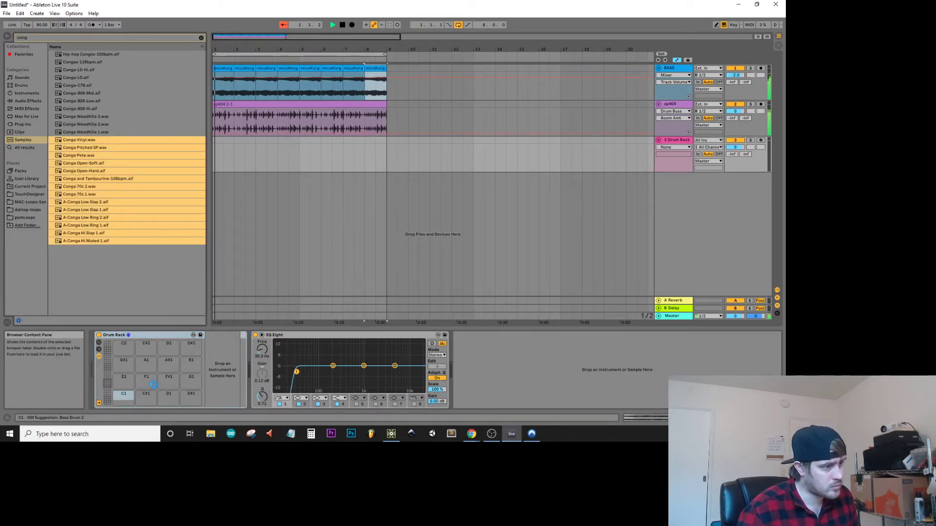
left_click_drag(394, 155, 644, 160)
Step: Create an empty one-bar MIDI clip on the Drum Rack track and place it at bar 1 of the arrangement
key("Tab")
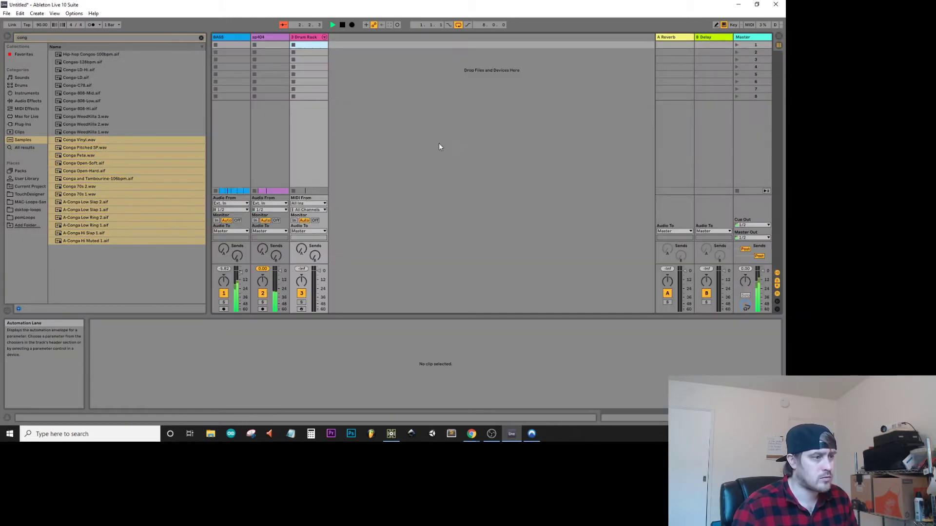
double_click(311, 46)
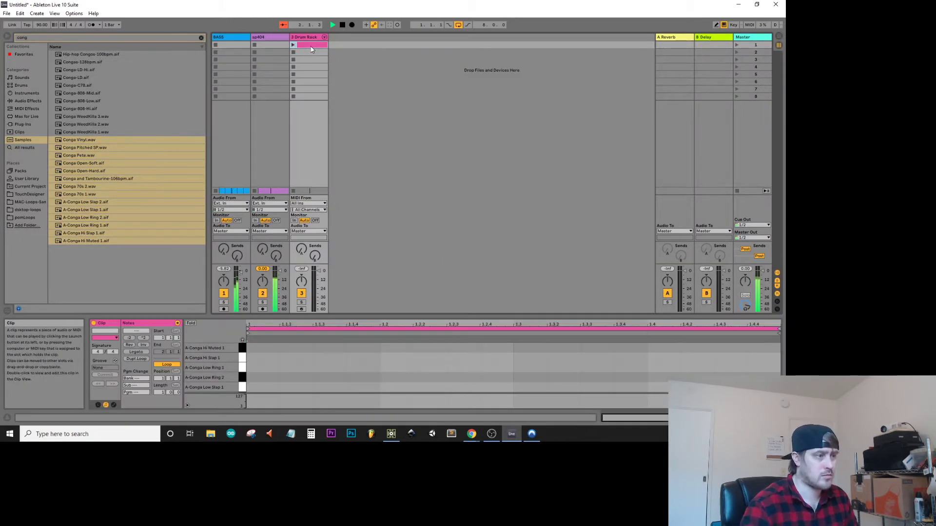
key("Tab")
left_click(216, 149)
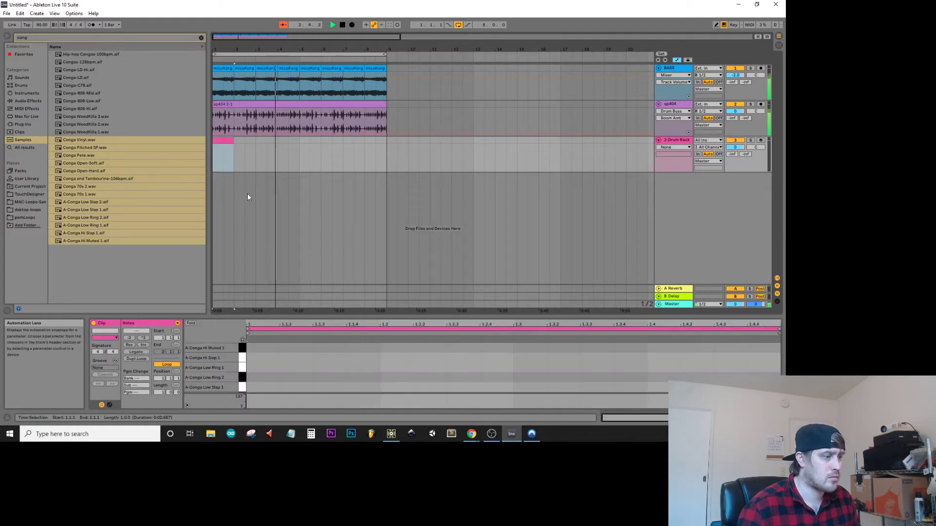
Step: Add conga notes during playback: Low Ring 1 at 1.1.1 and 1.1.4, Hi Slap 1 at 1.1.3, and Low Slap 1 at 1.2.1
double_click(262, 368)
key("space")
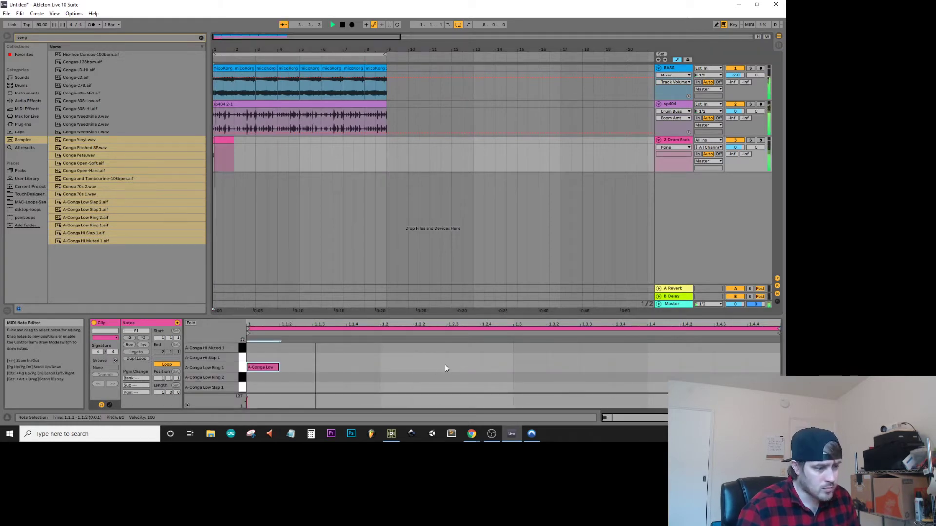
double_click(341, 361)
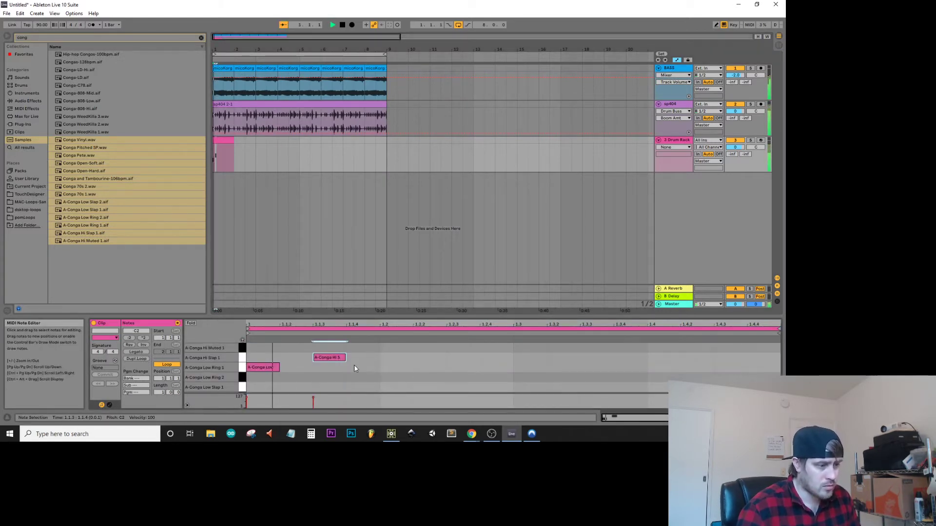
double_click(363, 367)
double_click(386, 387)
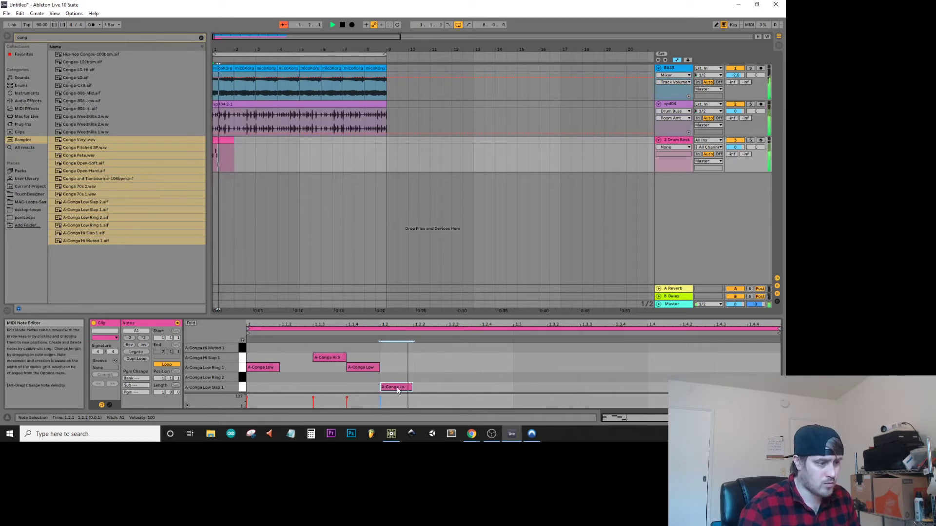
Step: Add Low Slap 1 at 1.4.1, Low Ring 2 at 1.4.3 and Hi Slap 1 at 1.4.4, and extend the looped clip to bar 9
double_click(658, 387)
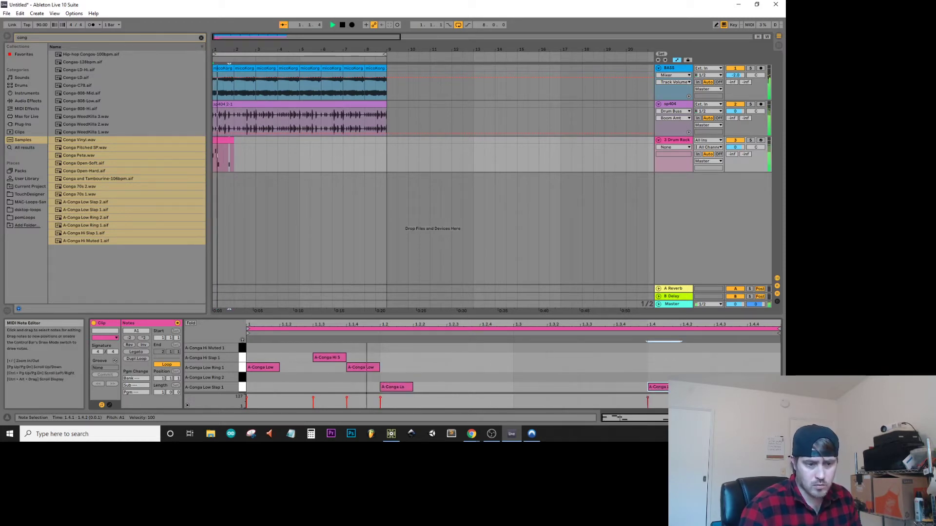
double_click(730, 377)
double_click(753, 357)
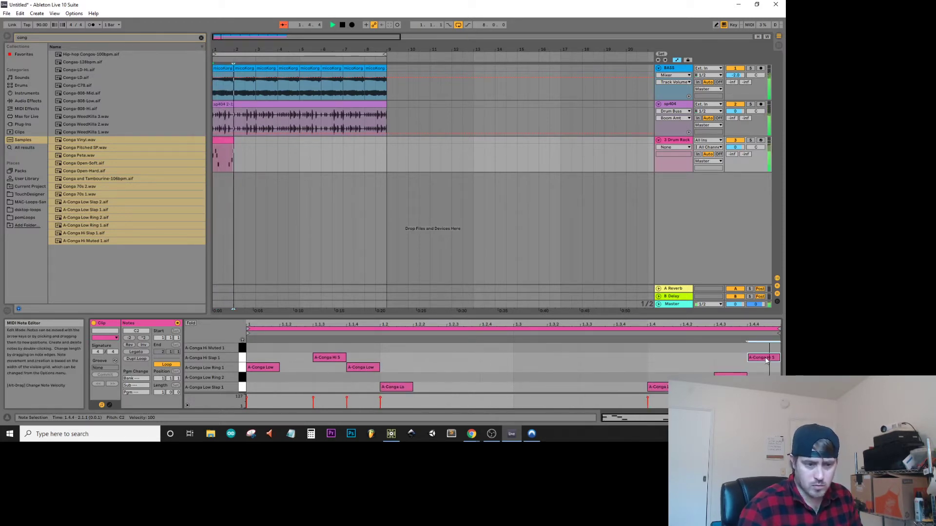
key("space")
left_click_drag(233, 140, 387, 140)
Step: Search the audio effects for "gra" and expand the Grain Delay presets
left_click(23, 94)
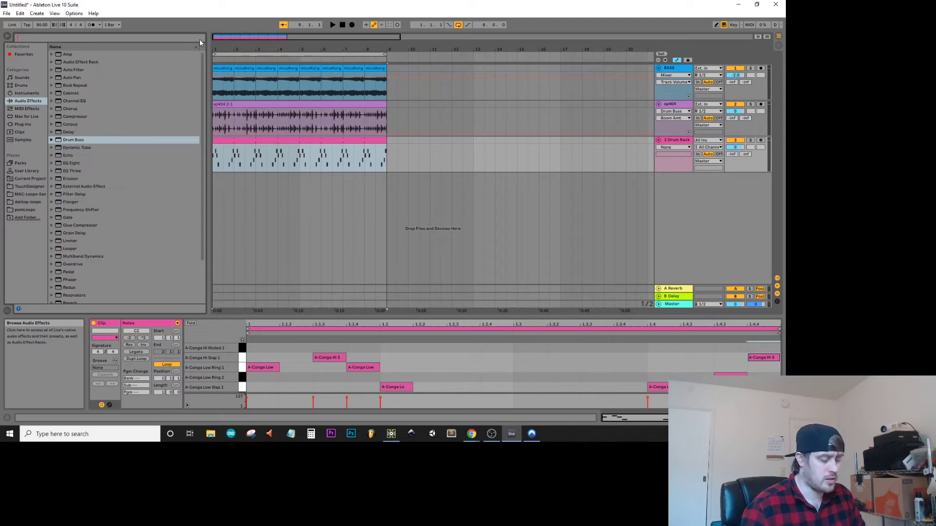
type("grfa")
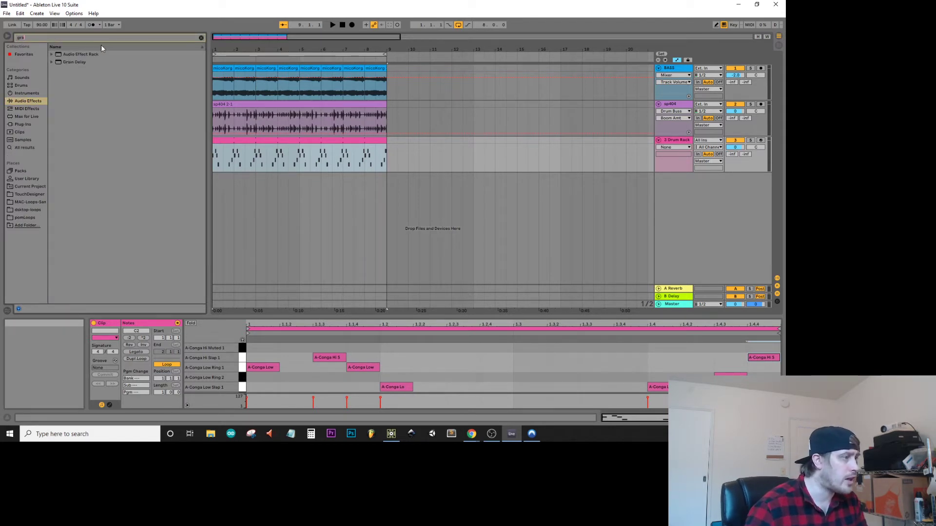
left_click(53, 63)
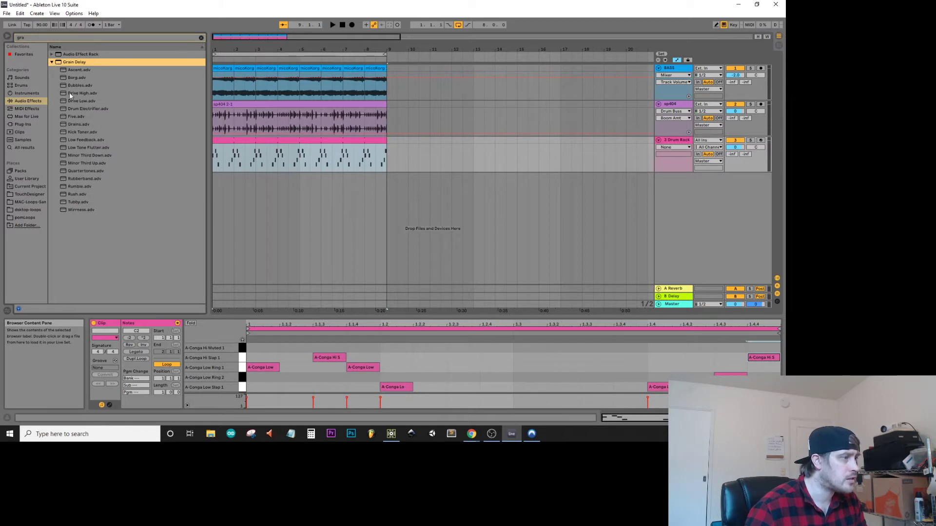
Step: Try the Drive High preset of Grain Delay on the Drum Rack track, adjusting its frequency and pitch during playback
left_click_drag(69, 93, 541, 172)
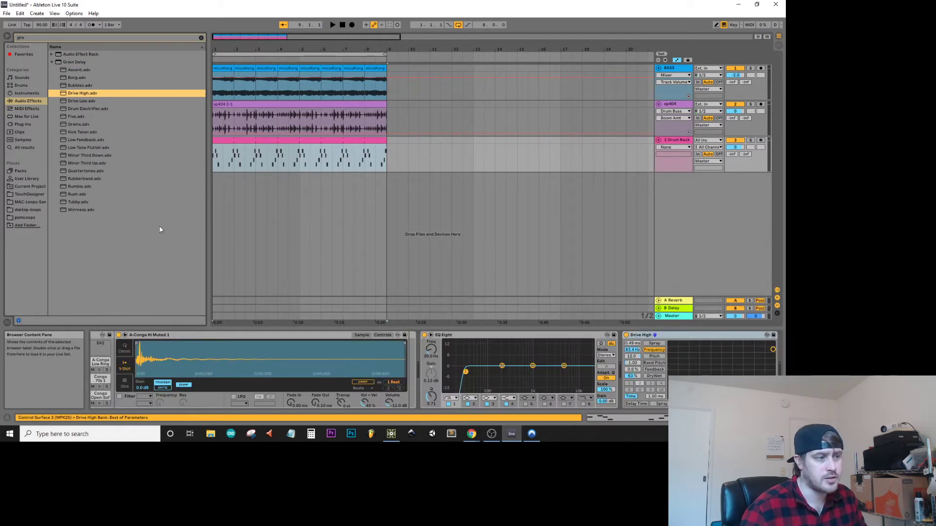
key("space")
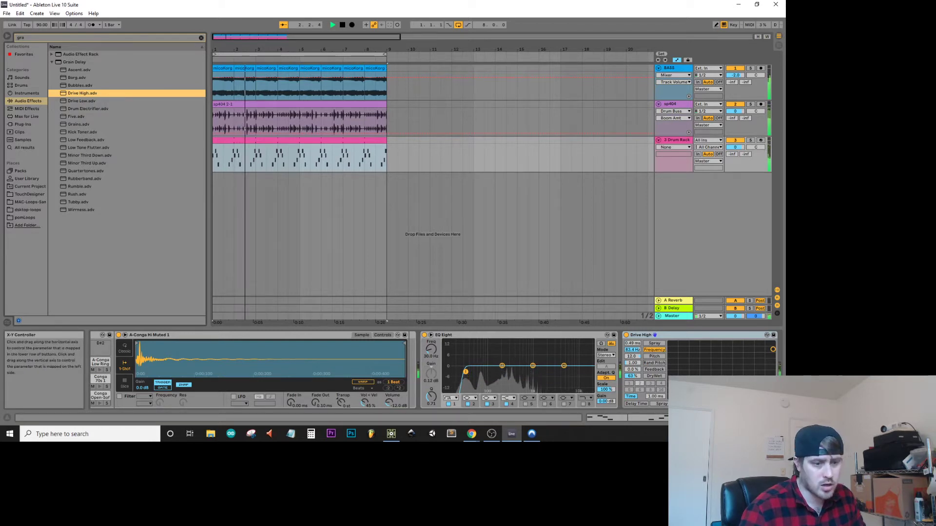
left_click_drag(773, 350, 747, 362)
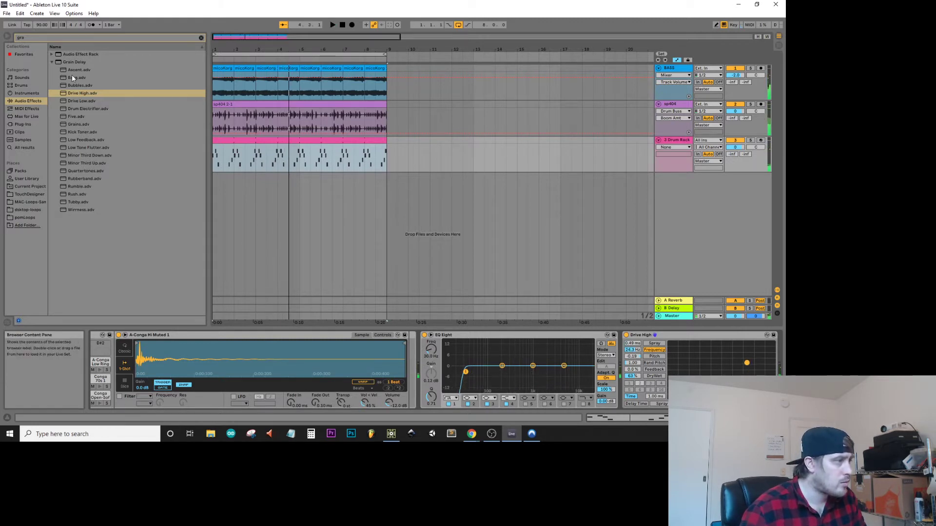
Step: Replace the Drive High effect on the Drum Rack track with the Ascent preset of Grain Delay and play the loop
left_click_drag(72, 71, 525, 244)
left_click_drag(689, 342, 688, 338)
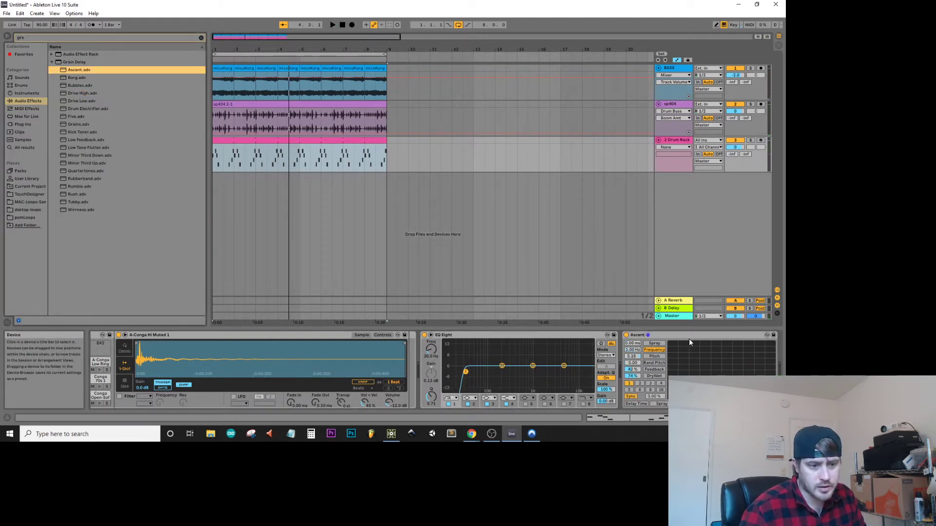
key("space")
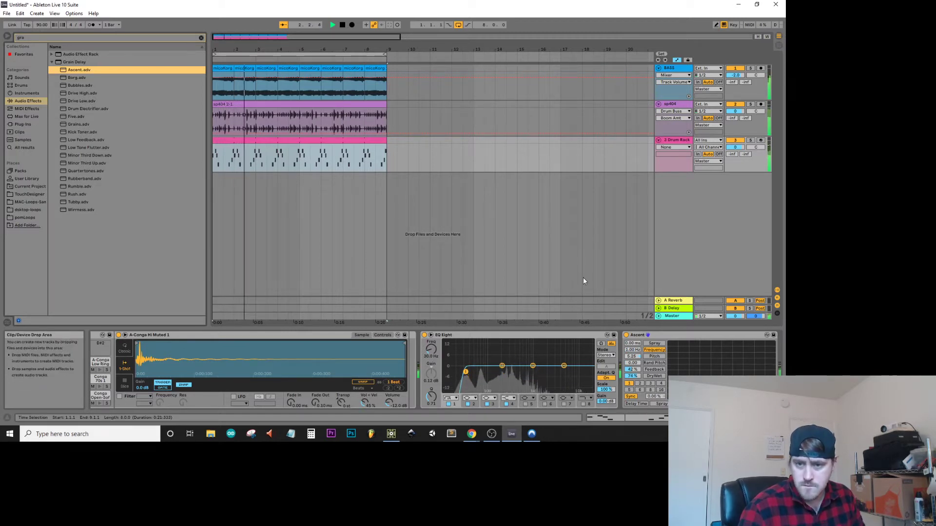
Step: Make band 4 of the BASS track's EQ Eight a high-cut filter and set its frequency to about 485 Hz
left_click(681, 68)
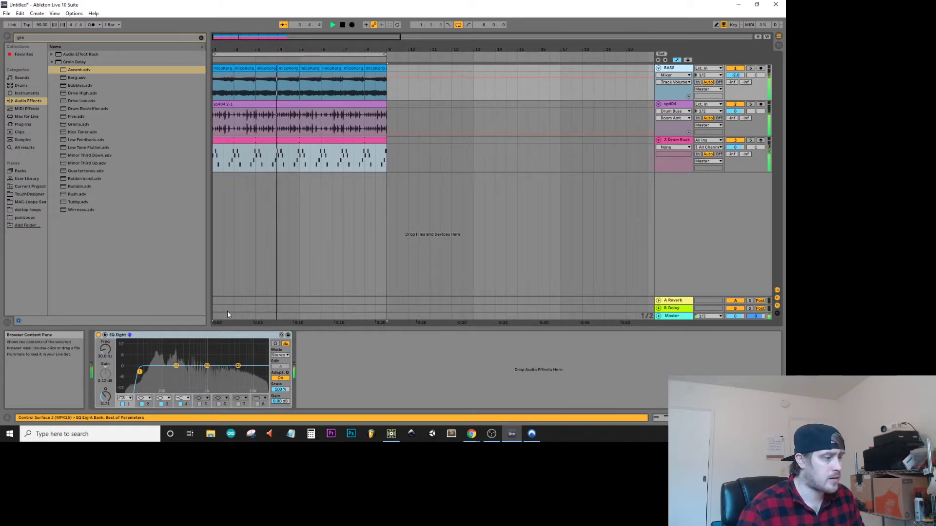
left_click(237, 366)
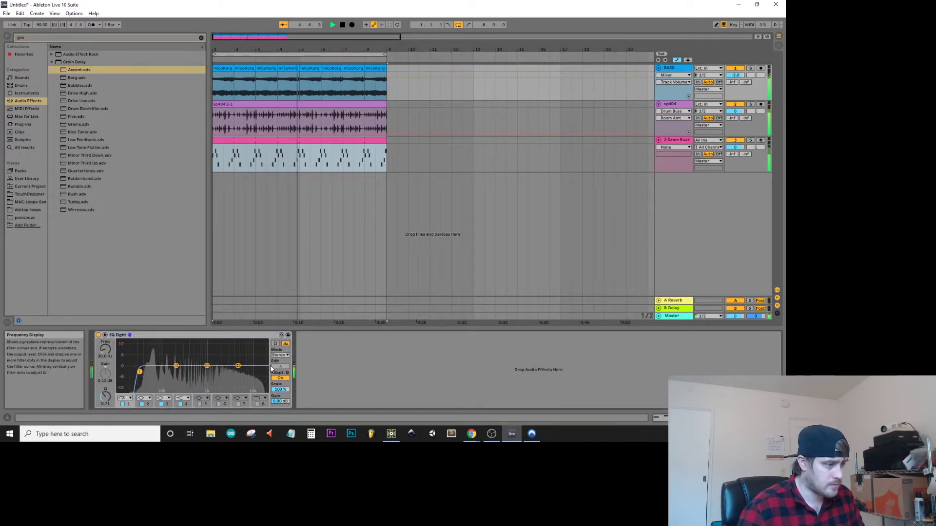
left_click(185, 398)
left_click(184, 393)
left_click_drag(237, 372, 193, 375)
left_click(26, 93)
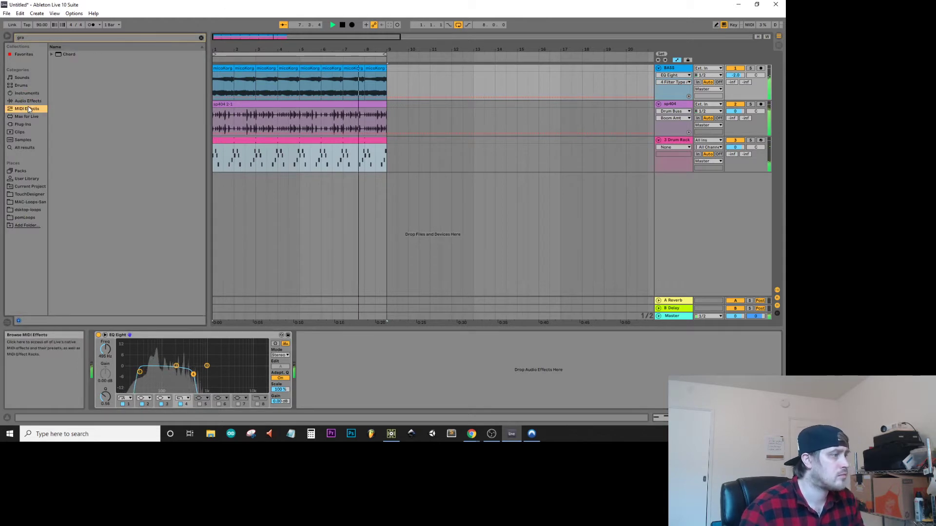
left_click(28, 108)
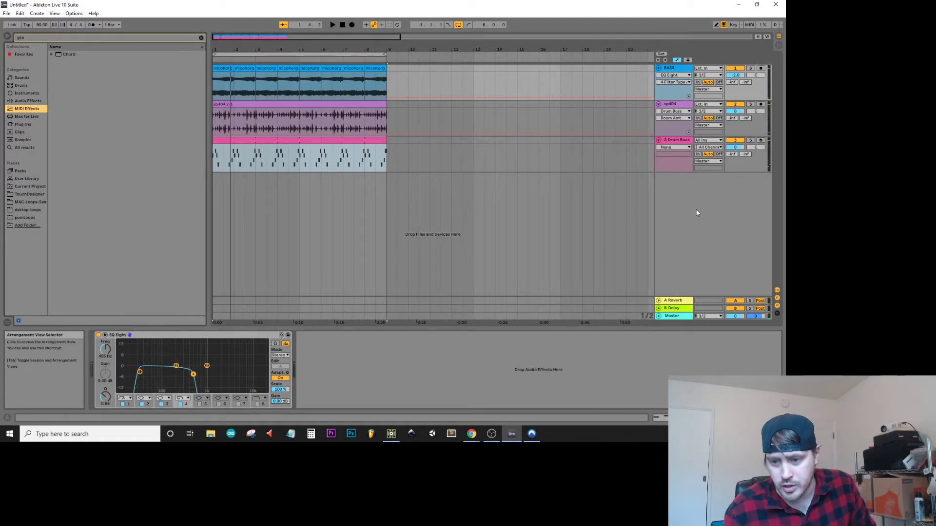
left_click(341, 28)
key("space")
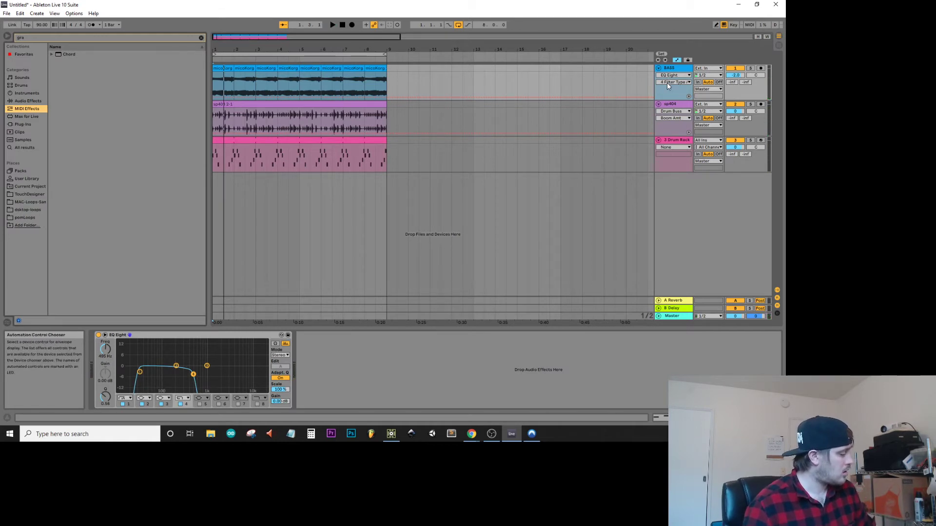
Step: Insert a new audio track below the Drum Rack track and return playback to the start of the song
left_click(672, 141)
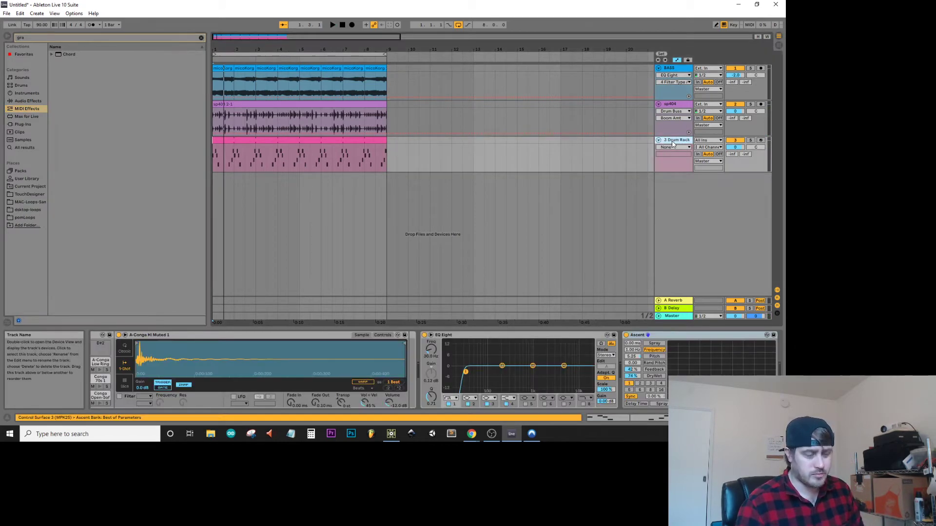
key("ctrl+t")
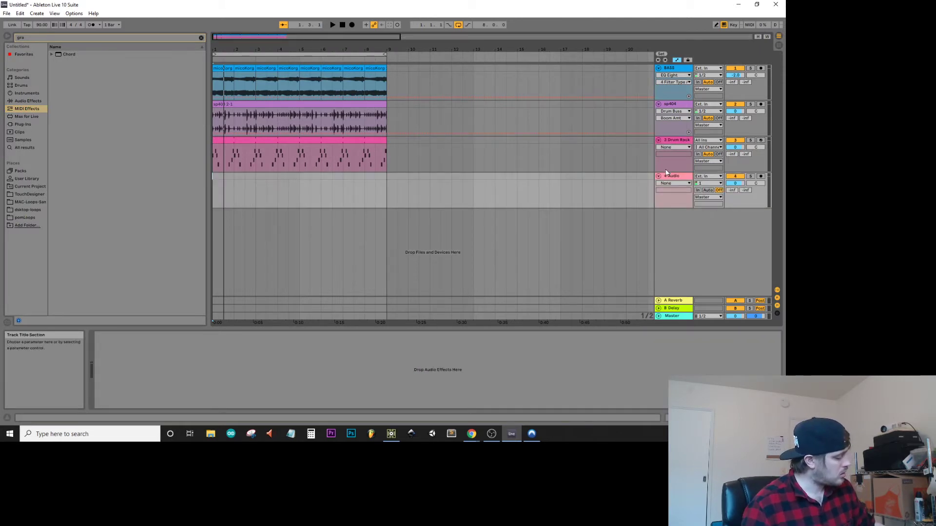
left_click(342, 25)
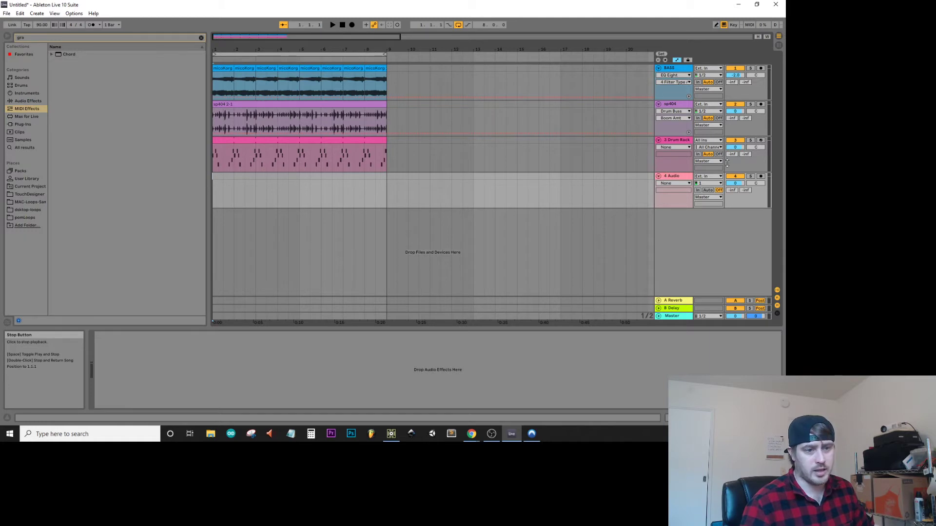
Step: Arm the new audio track, set its input channel to 1/2 and record a synth part over the eight-bar loop
left_click(761, 176)
left_click(709, 183)
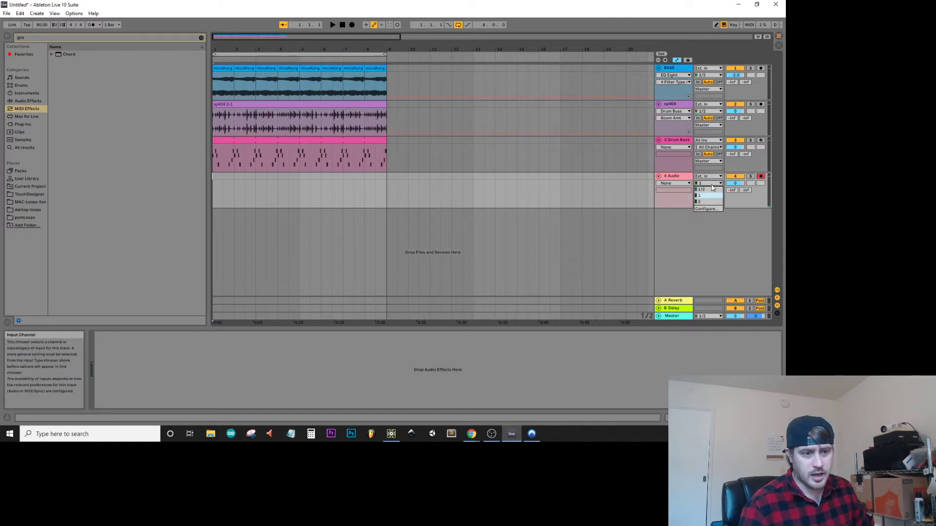
left_click(707, 190)
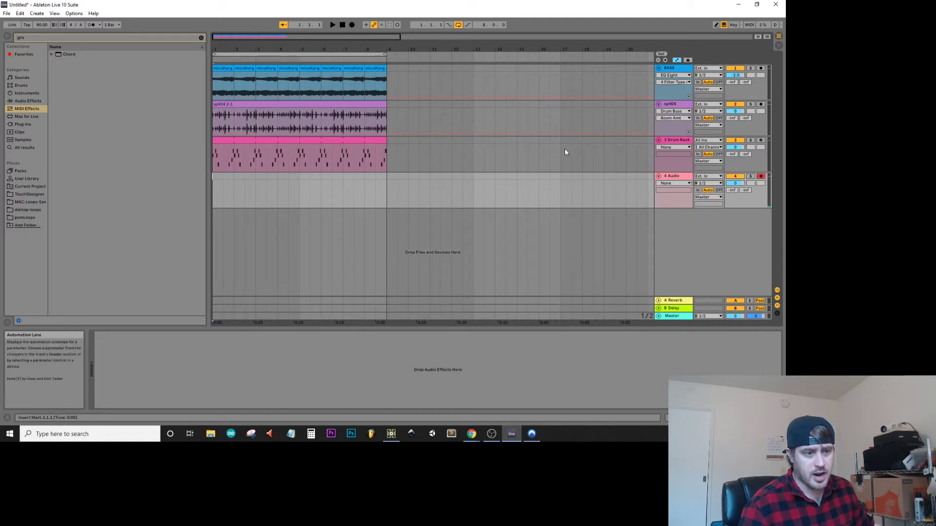
left_click(352, 25)
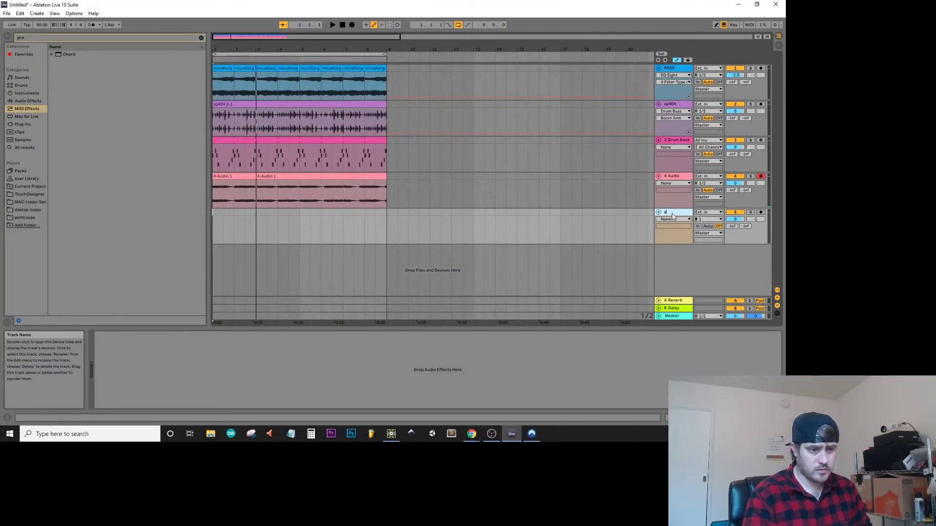
Step: Delete the extra empty audio track and rename the recorded synth track topSynth
key("space")
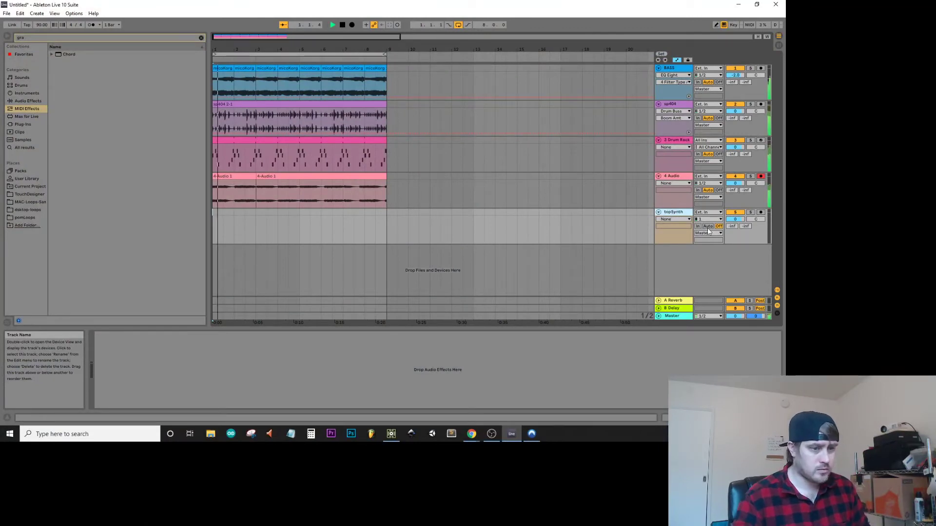
key("space")
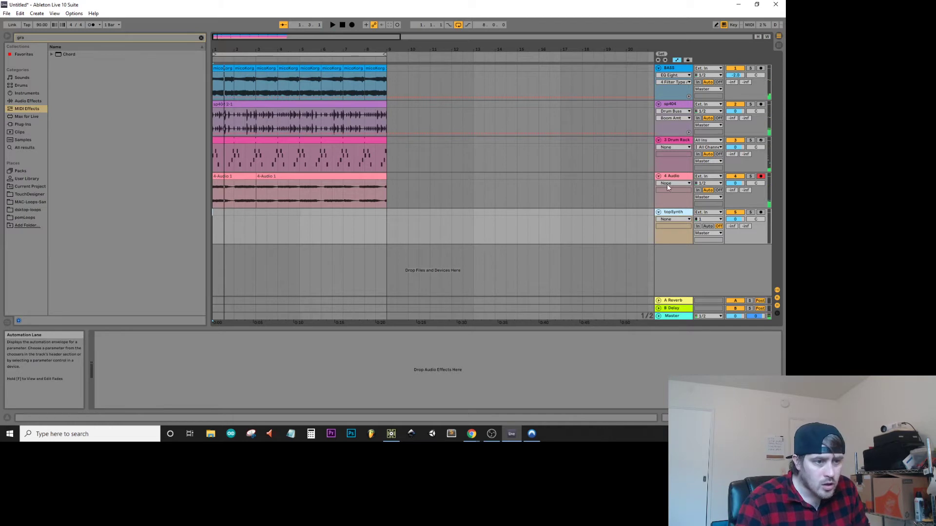
key("Delete")
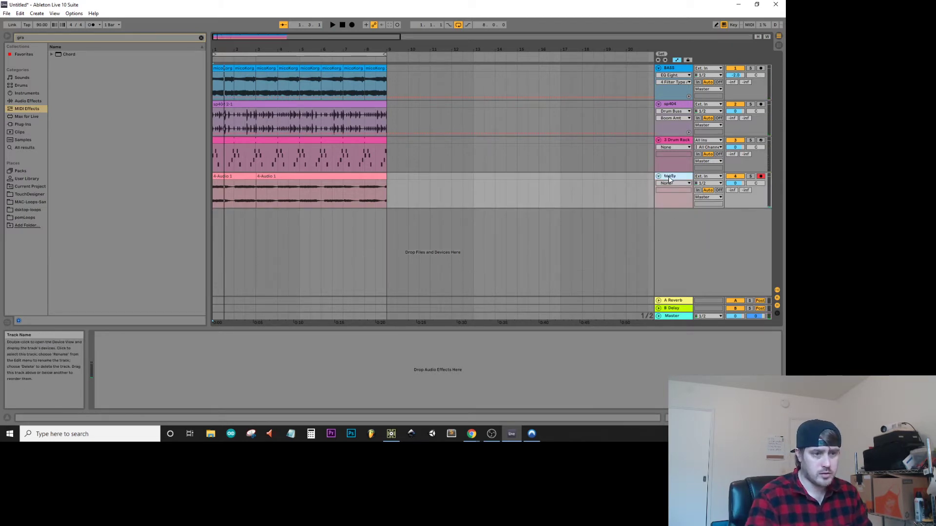
left_click(604, 156)
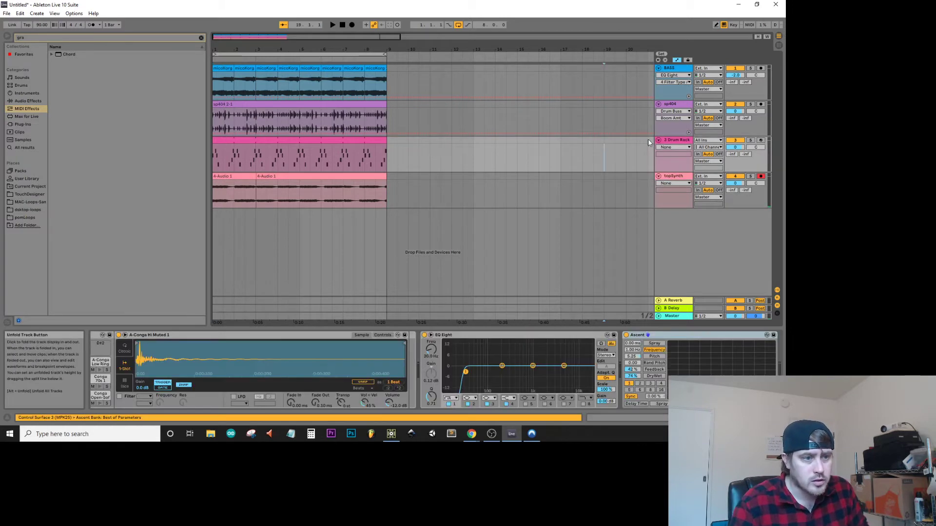
Step: Set the automation device display to None on the sp404 and BASS tracks
left_click(673, 111)
left_click(672, 113)
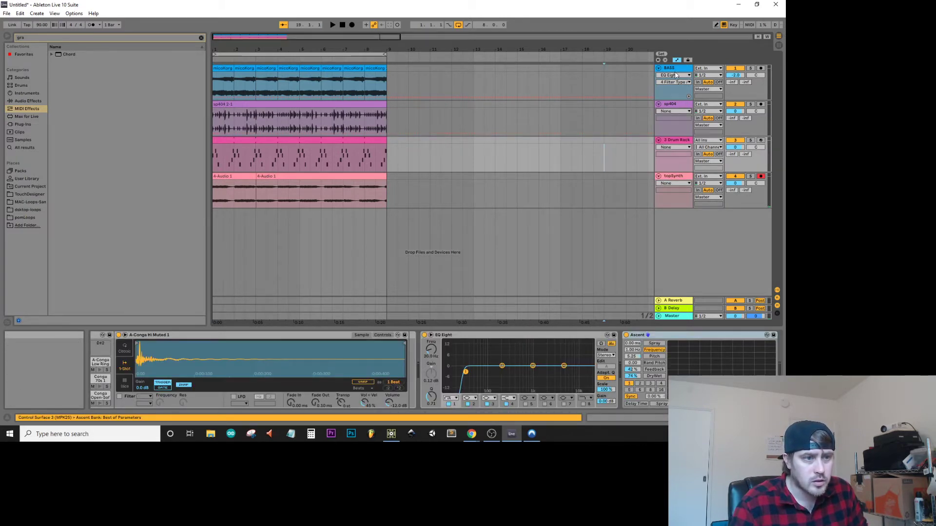
left_click(677, 75)
left_click(673, 79)
left_click(571, 206)
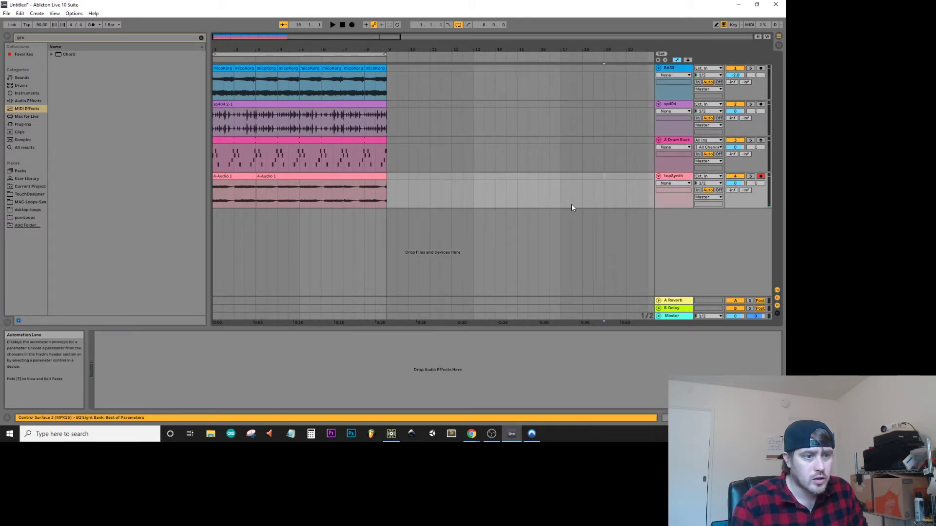
Step: Consolidate the two recorded clips on the topSynth track into one eight-bar clip and play it briefly
left_click(277, 177)
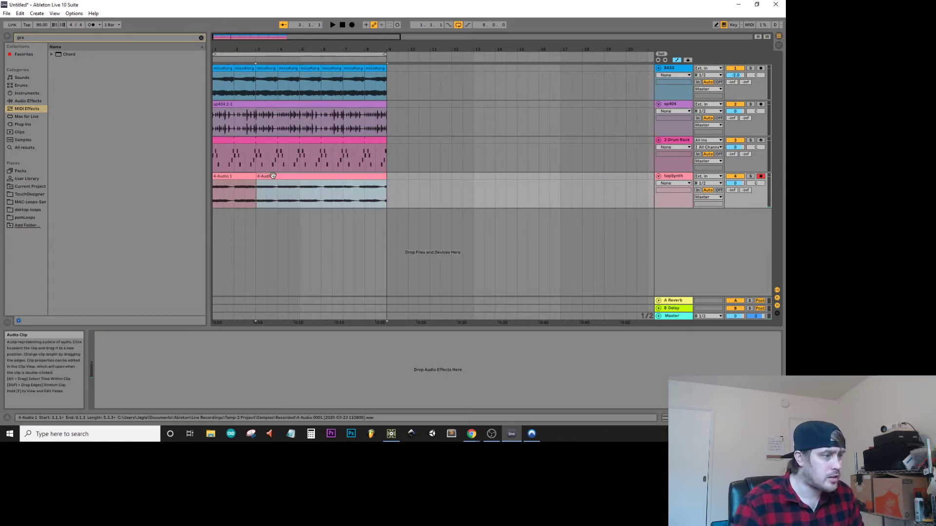
left_click(234, 176, "shift")
key("ctrl+j")
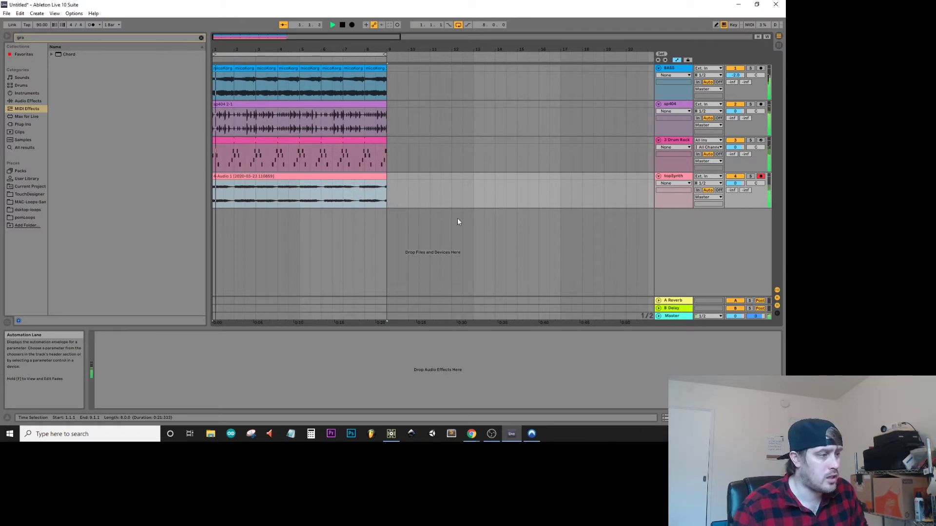
key("space")
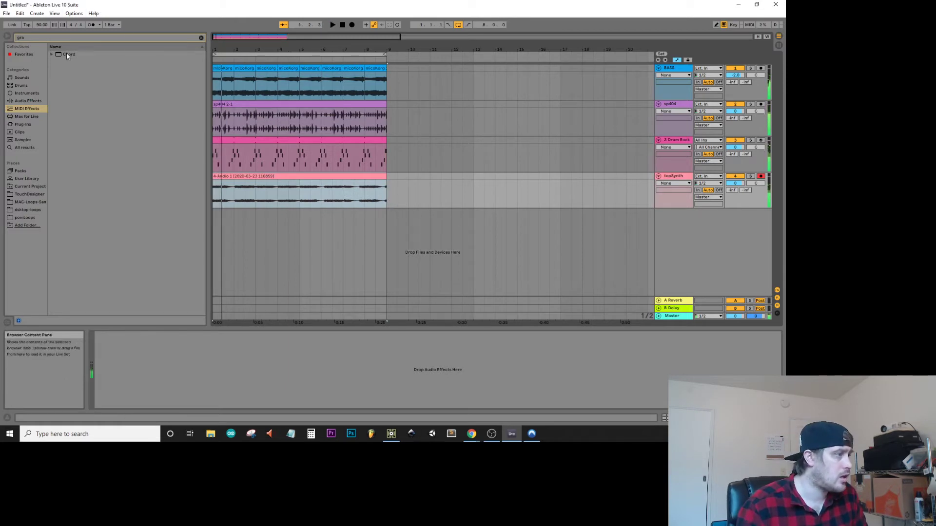
Step: Clear the browser search and browse the categories to list all audio effects for the topSynth track
left_click(201, 38)
left_click(364, 193)
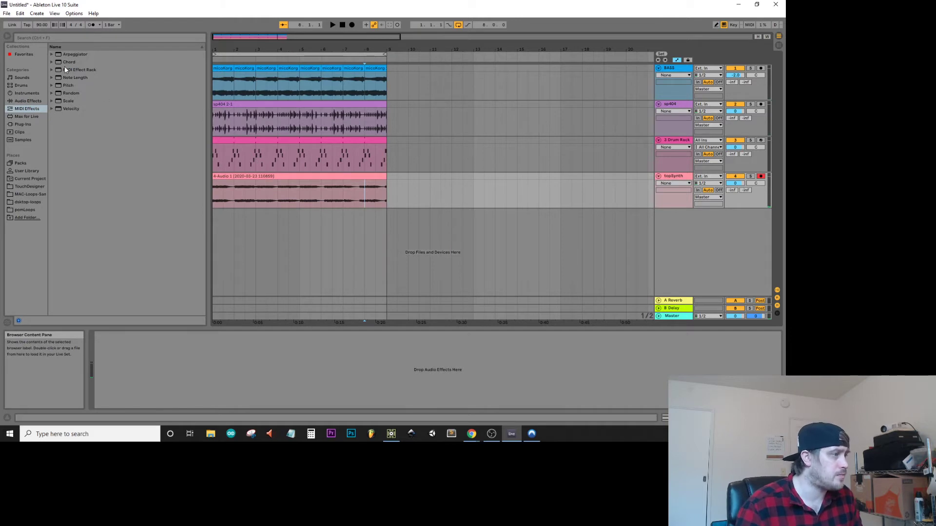
left_click(22, 93)
left_click(22, 87)
left_click(21, 78)
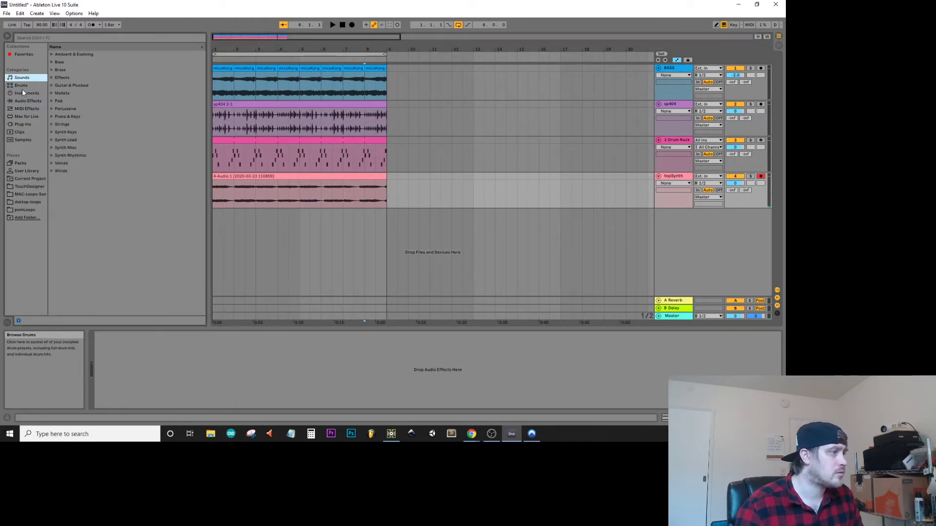
left_click(22, 93)
left_click(22, 101)
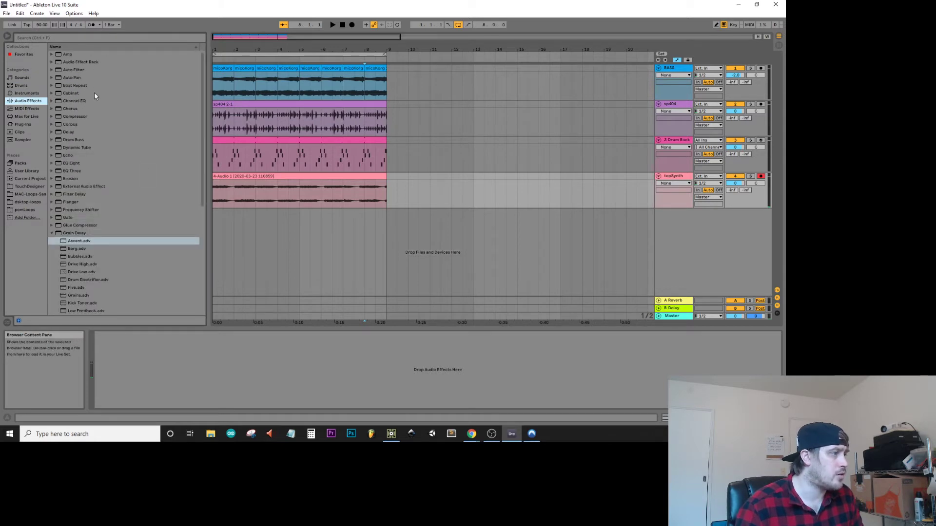
Step: Add Auto Filter to the topSynth track as a high-pass filter at about 1.20 kHz and play the loop
left_click(65, 72)
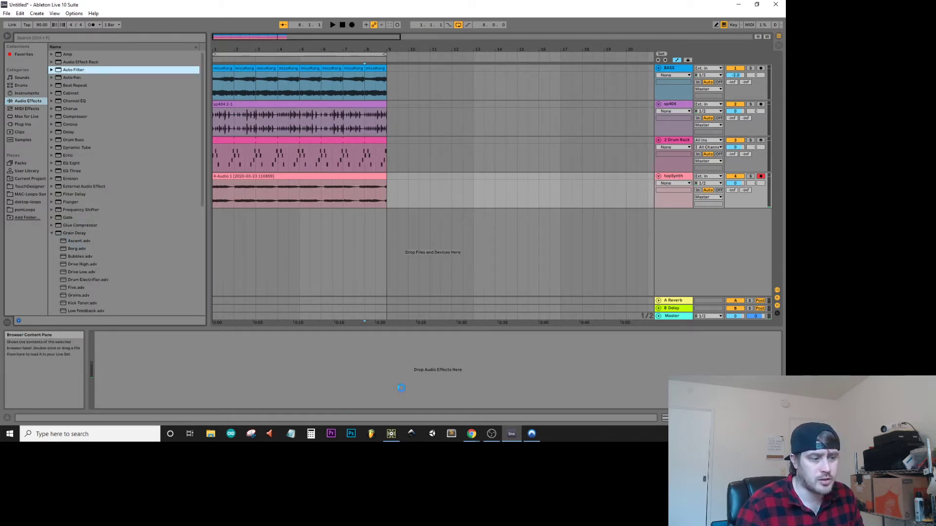
left_click_drag(400, 388, 166, 381)
left_click(133, 389)
key("space")
Step: Add Reverb after Auto Filter on the topSynth track, setting its decay time to about 0.96 s and adjusting dry/wet during playback
scroll(71, 229, "down", 5)
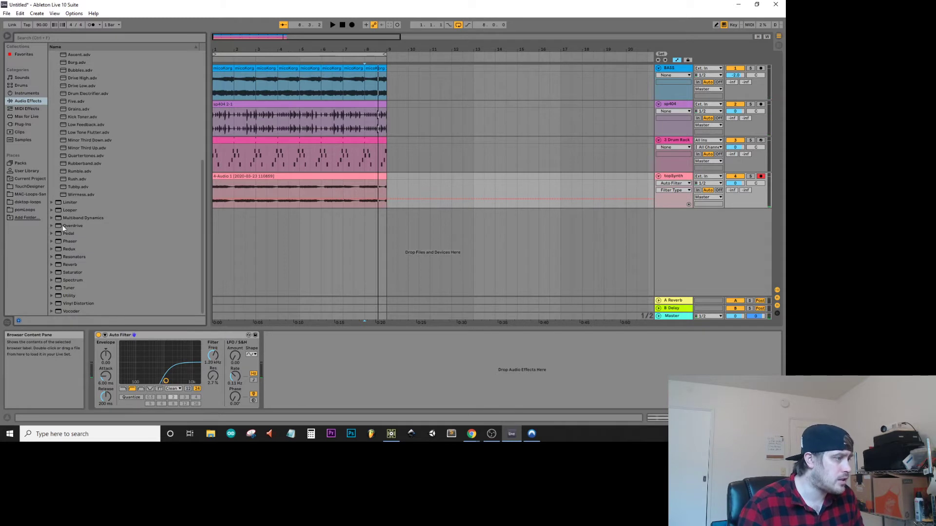
left_click_drag(54, 267, 327, 373)
left_click(382, 403)
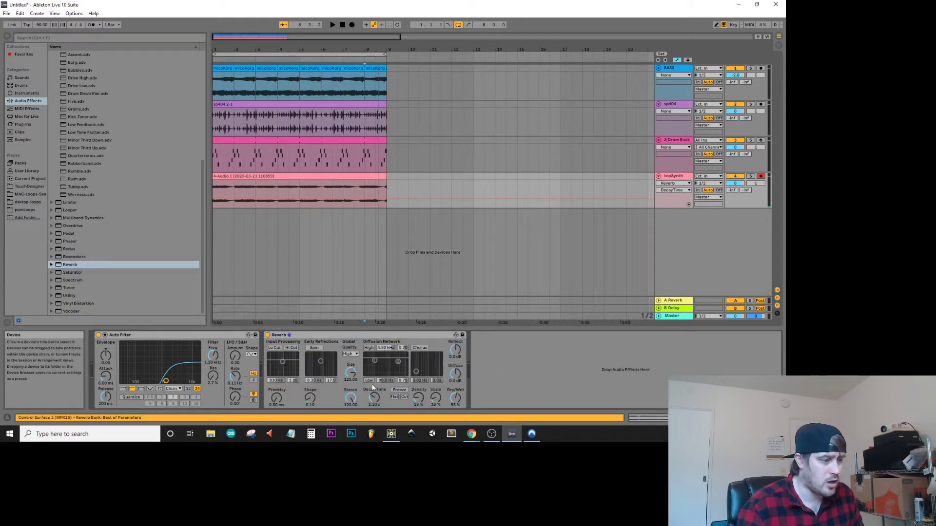
left_click_drag(374, 398, 374, 406)
key("space")
left_click_drag(463, 403, 463, 401)
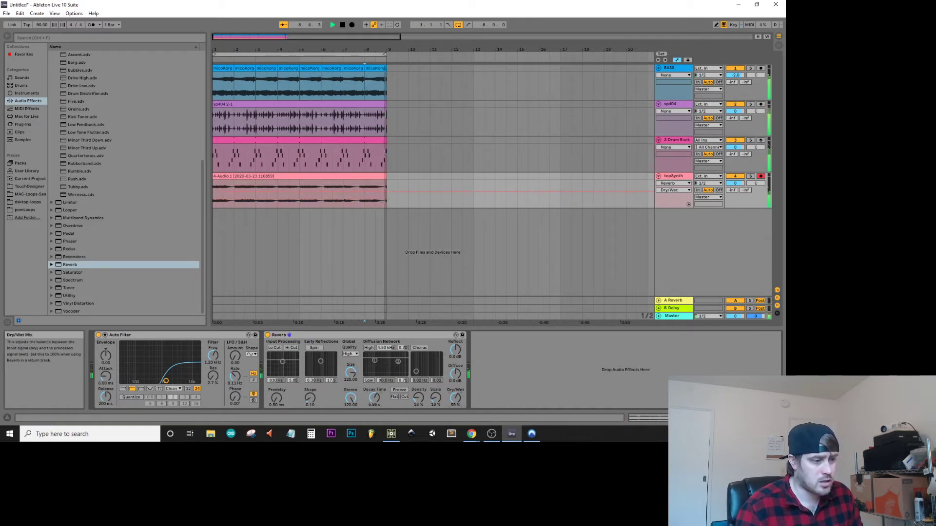
Step: Add the Low Tone Flutter preset of Grain Delay to the topSynth track and adjust its spray and feedback in the XY display
key("Tab")
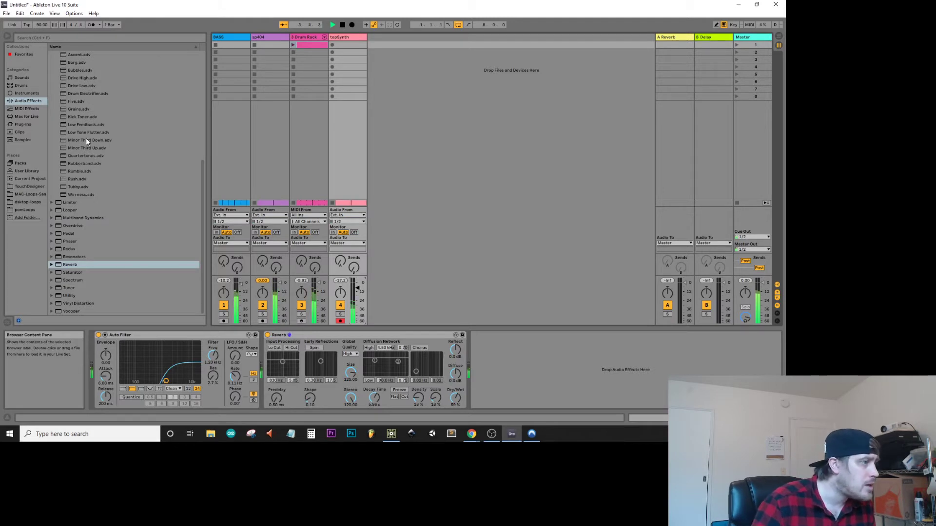
left_click_drag(78, 133, 221, 197)
mouse_move(580, 351)
left_mouse_down()
mouse_move(579, 370)
mouse_move(586, 366)
left_mouse_up()
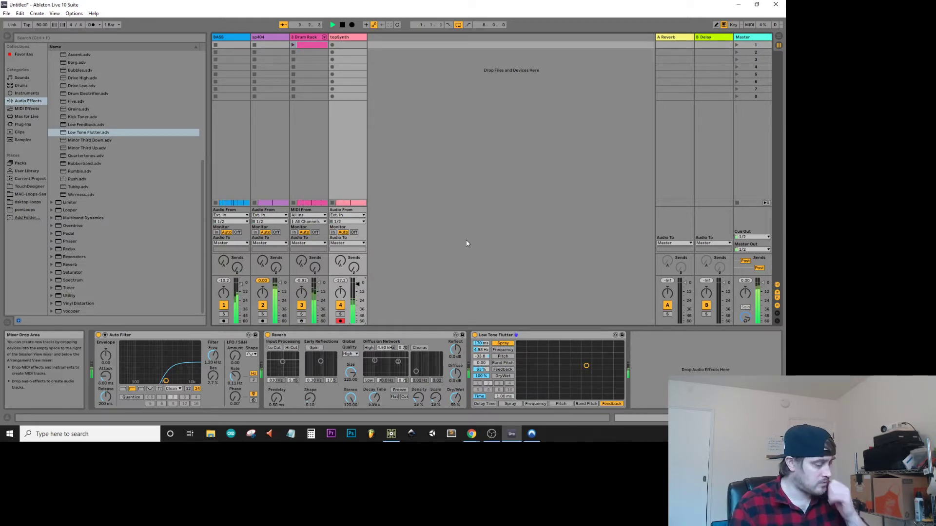
Step: Return to the arrangement and set the topSynth track volume to -2.0 dB
key("Tab")
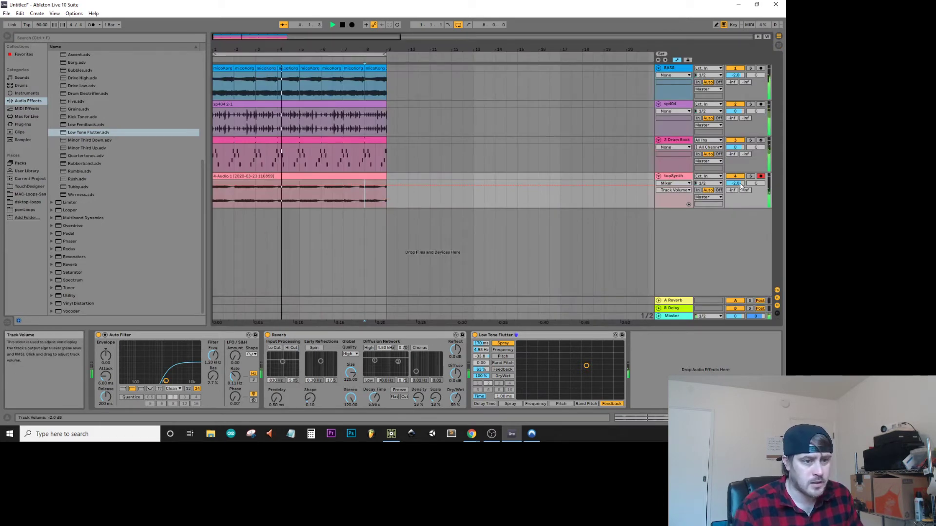
left_click(387, 205)
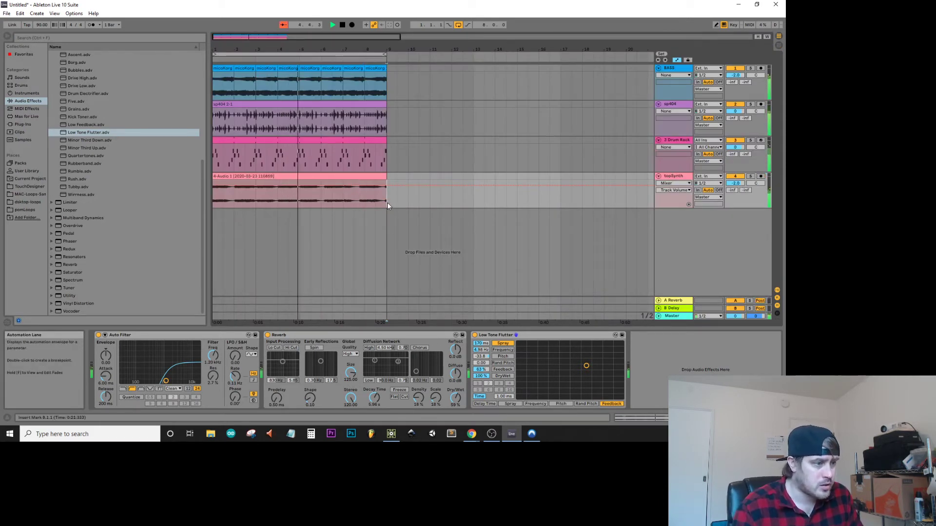
Step: Trim the sp404 clip to end at the start of bar 8 and delete its section in bar 4
left_click(384, 105)
left_click_drag(384, 104, 369, 105)
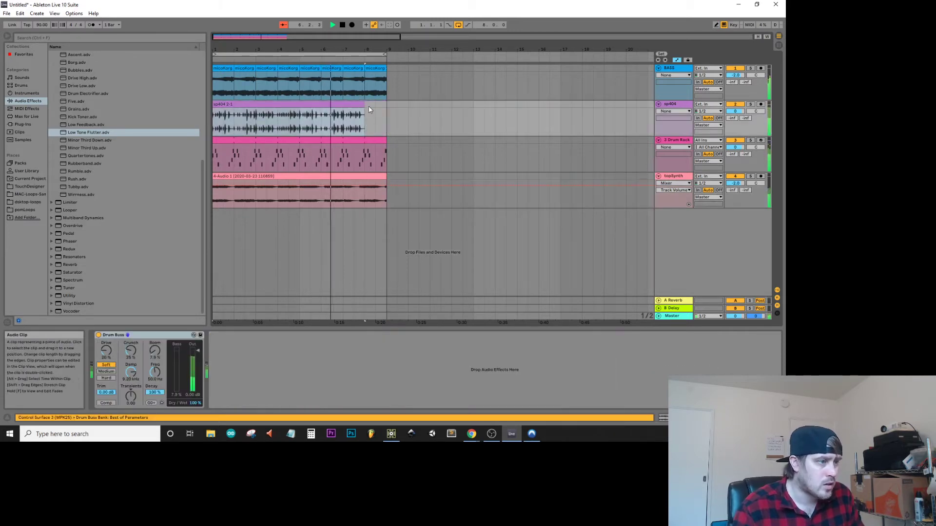
left_click_drag(300, 124, 278, 125)
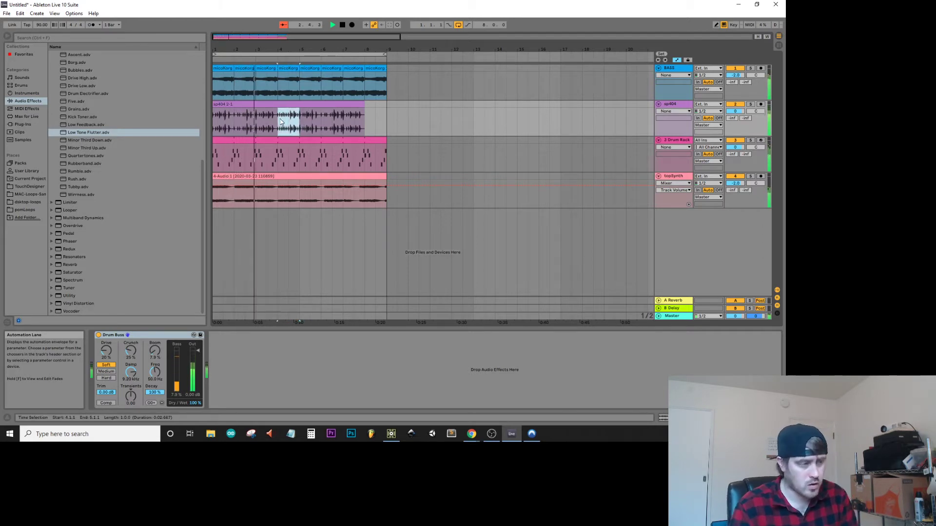
left_click(310, 125)
mouse_move(299, 122)
left_mouse_down()
mouse_move(282, 99)
mouse_move(283, 113)
left_mouse_up()
key("Delete")
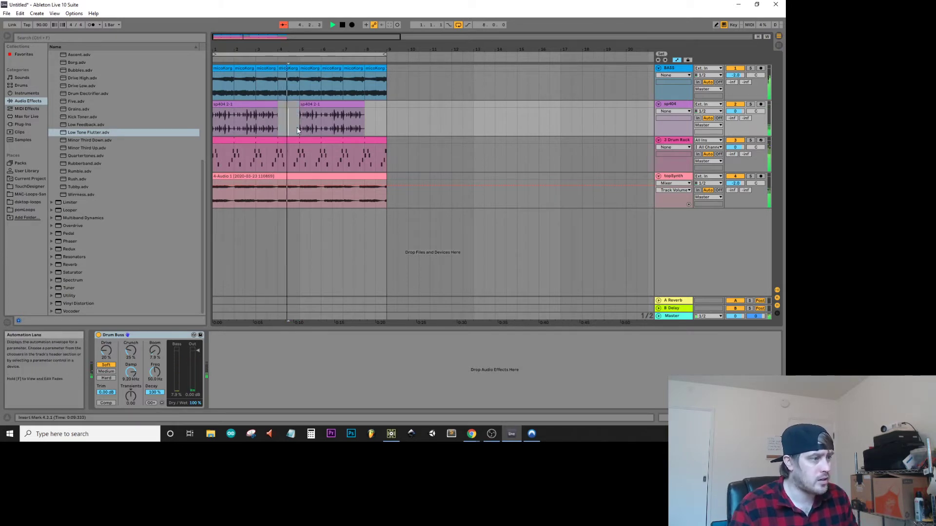
Step: Shorten the BASS clip in bar 4 to half a bar, leaving a gap before bar 5
left_click(293, 67)
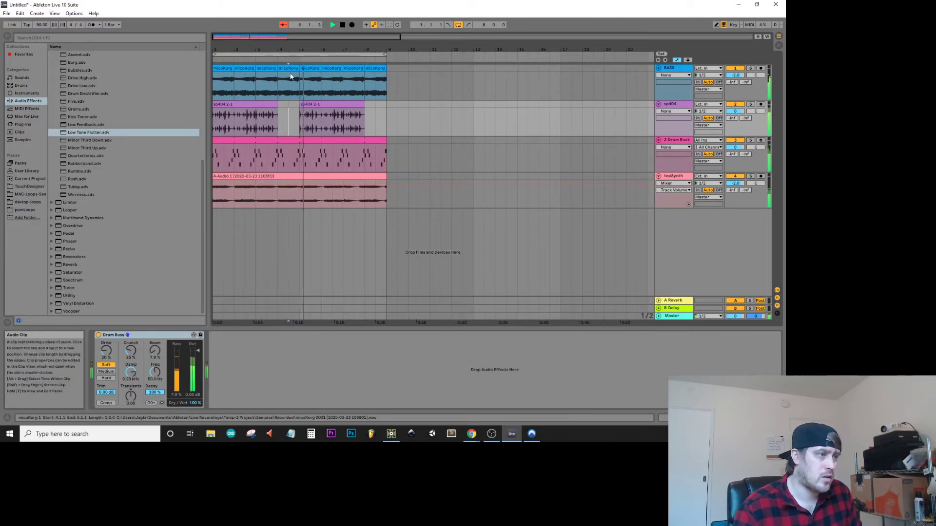
left_click_drag(298, 69, 287, 70)
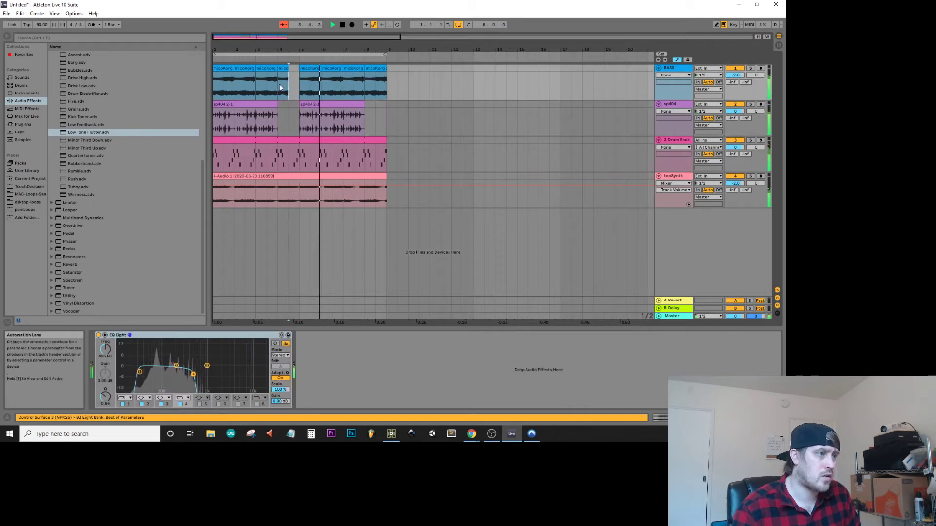
left_click(278, 62)
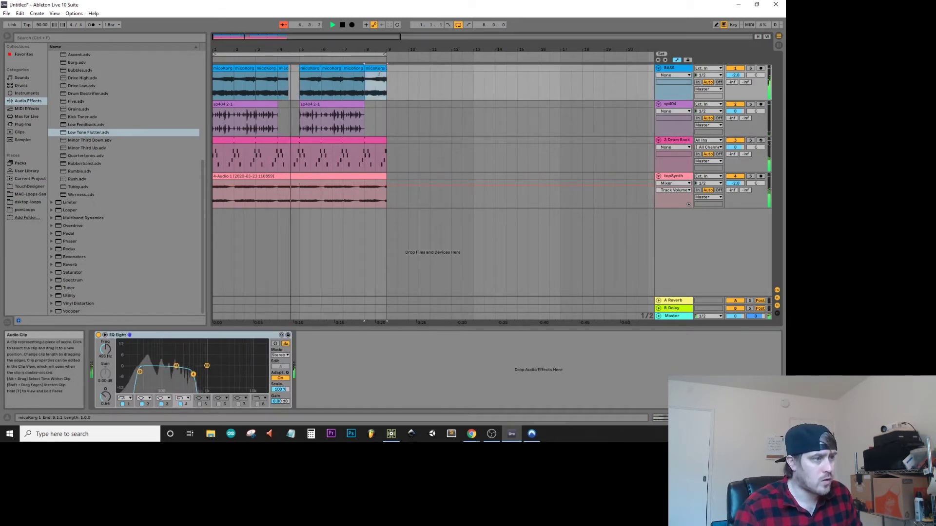
Step: Shorten the BASS clip in bar 8 to half a bar and stop playback
left_click_drag(384, 69, 375, 74)
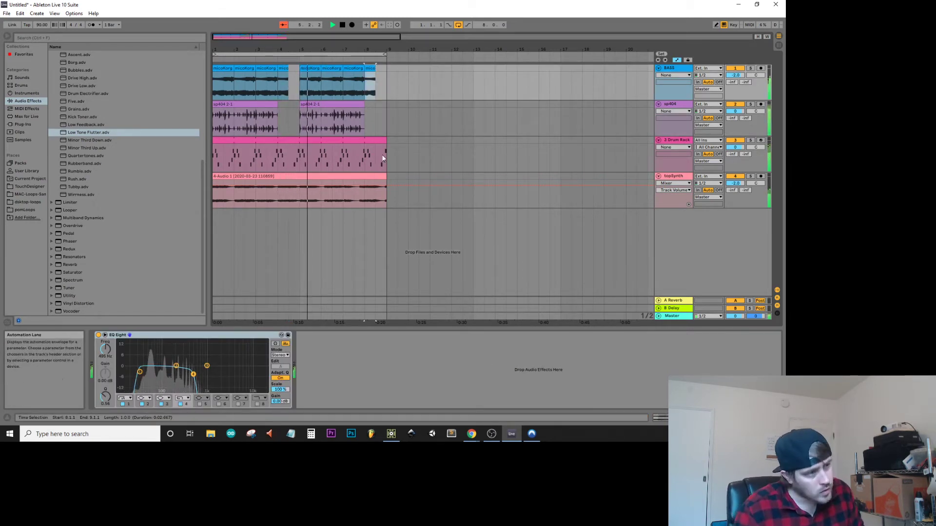
key("space")
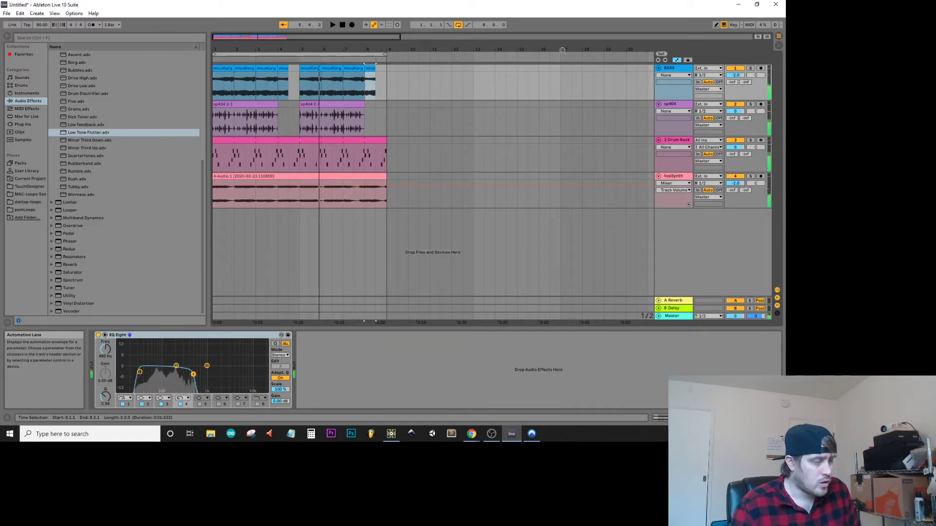
left_click(505, 91)
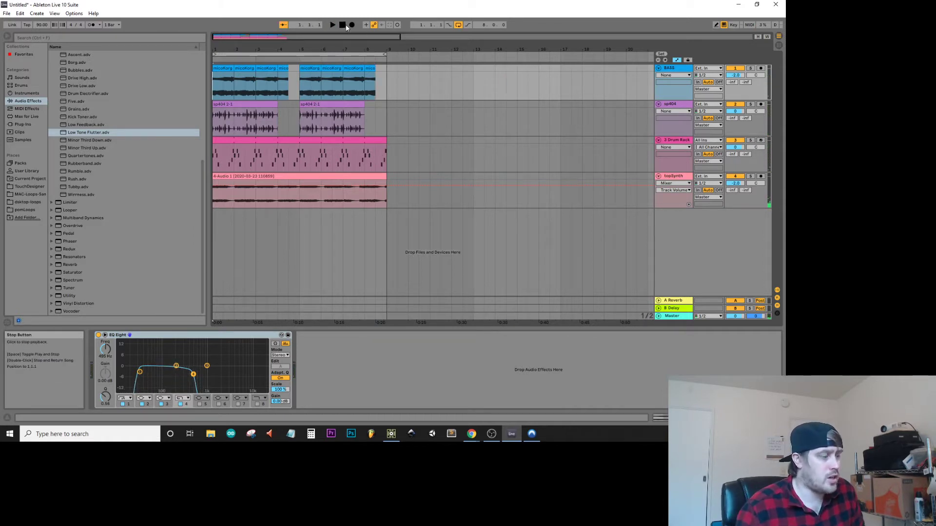
Step: Save the Live Set as monday in the Projects2020 folder
key("ctrl+s")
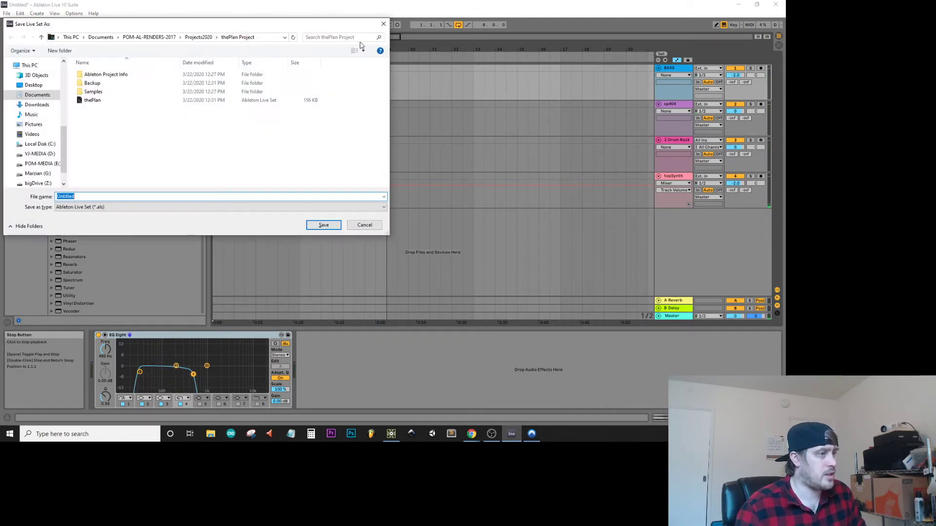
left_click(200, 37)
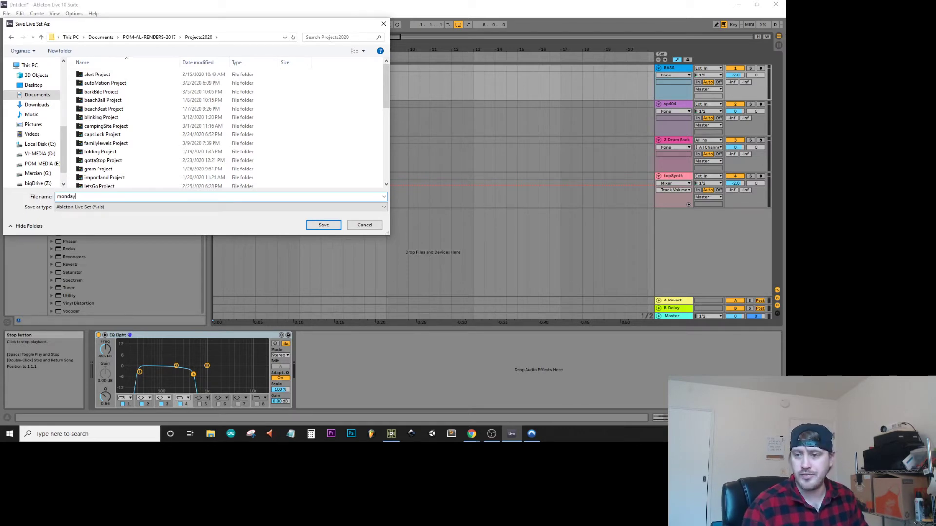
key("Return")
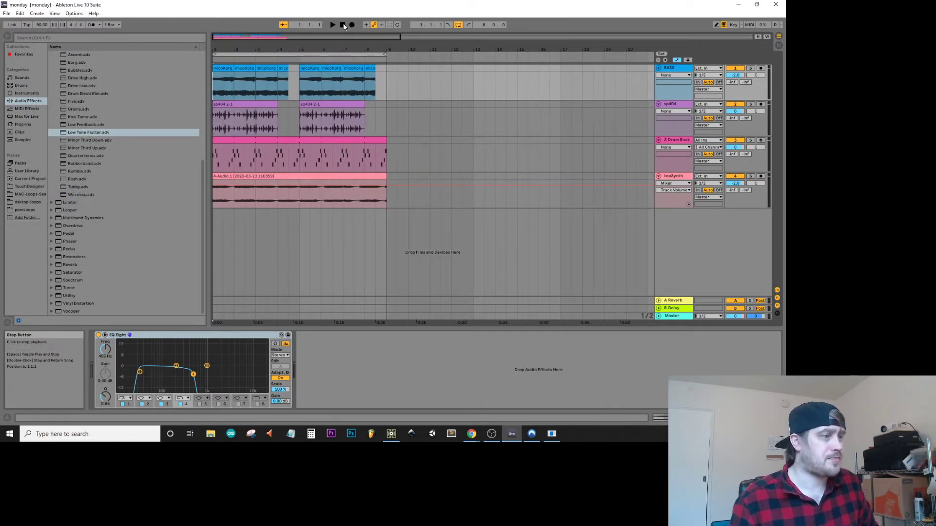
Step: Trim the beginning of the first sp404 clip so it starts at bar 2
key("space")
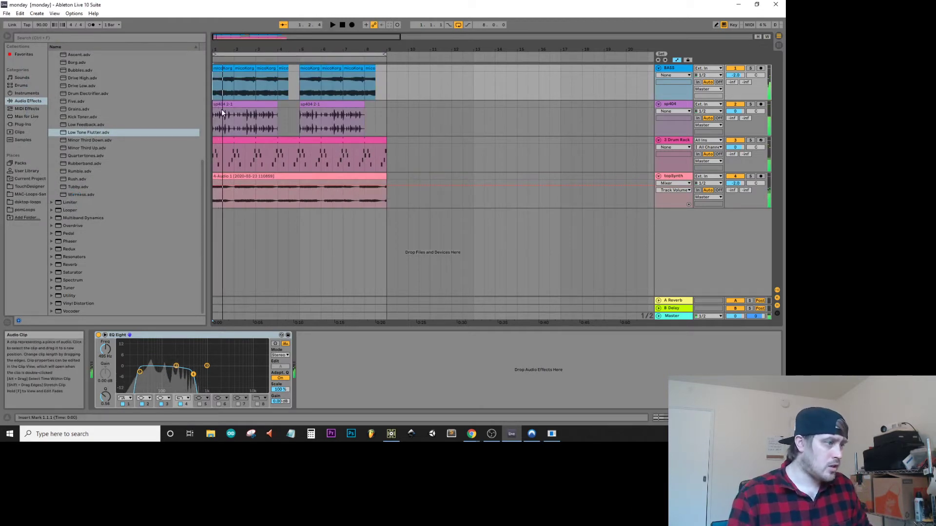
key("space")
left_click_drag(213, 104, 236, 104)
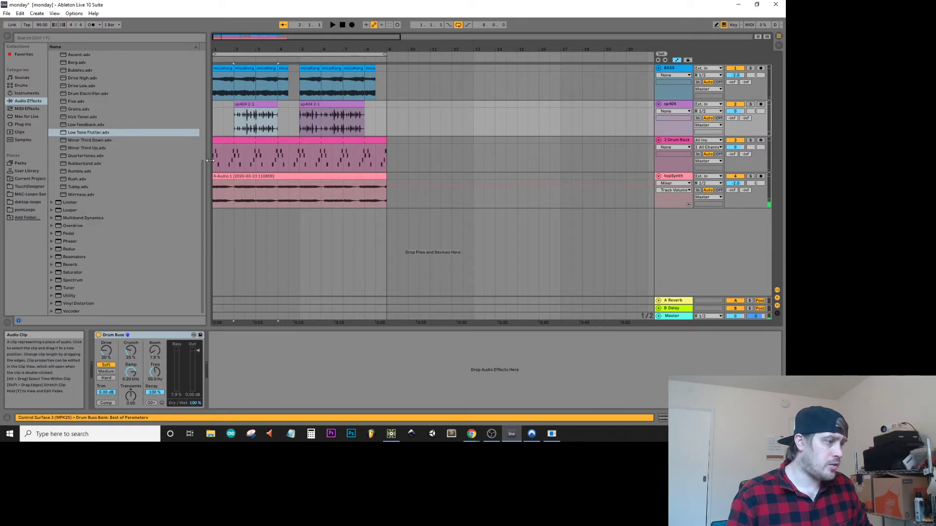
left_click(344, 24)
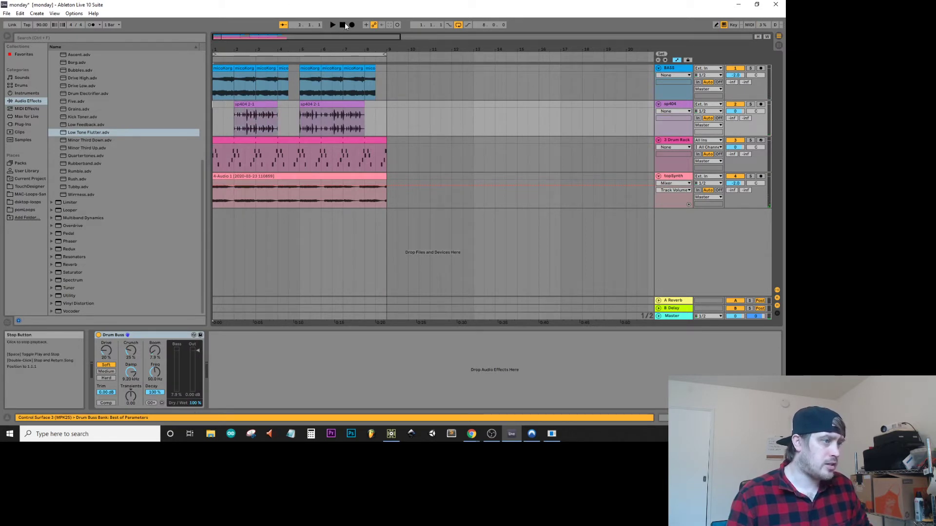
Step: Trim the beginning of the topSynth clip so it starts at bar 4, and briefly preview the song from the beginning
left_click_drag(214, 178, 282, 178)
left_click(342, 24)
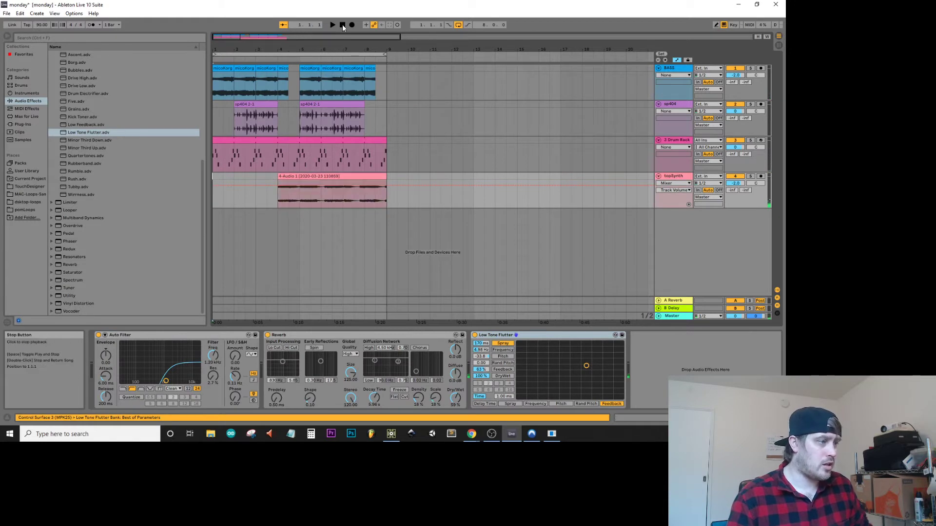
key("space")
key("space")
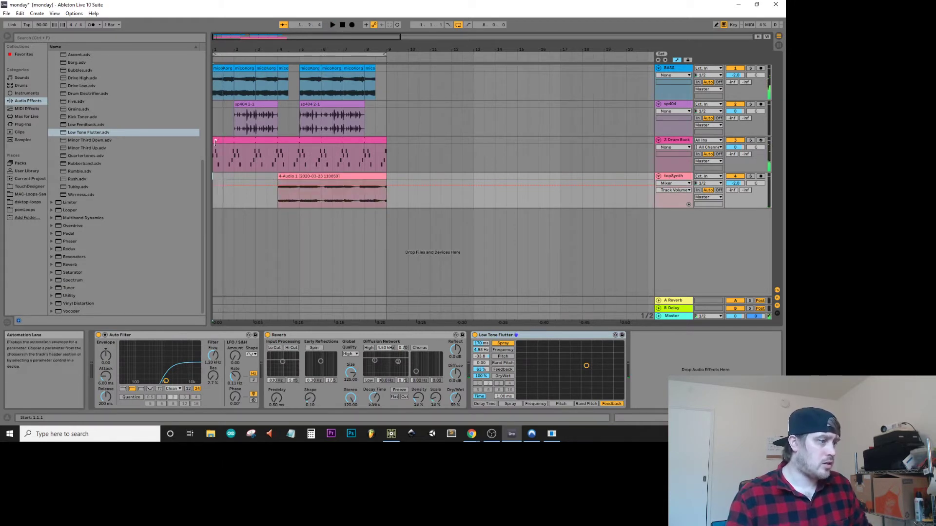
Step: Trim the beginning of the conga drum rack clip to halfway through bar 4 and play the arrangement through from the start
left_click_drag(213, 146, 285, 140)
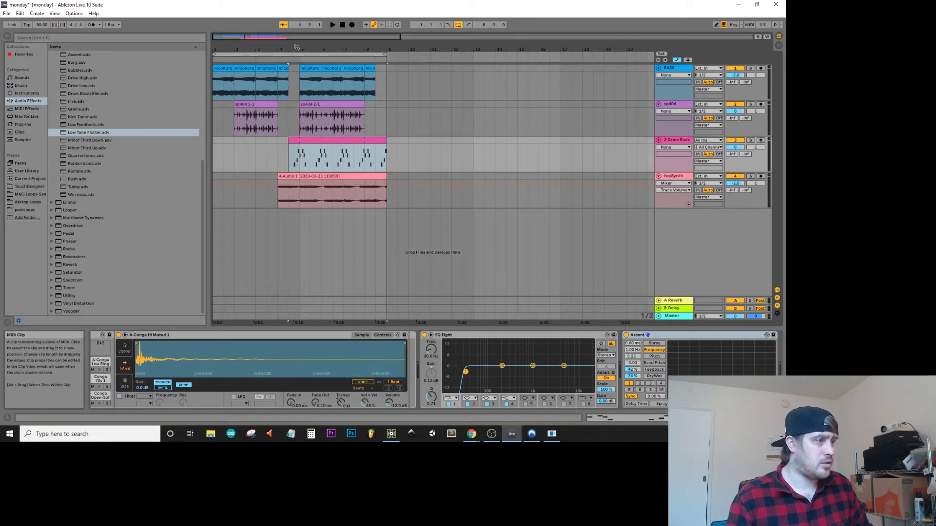
double_click(342, 25)
key("space")
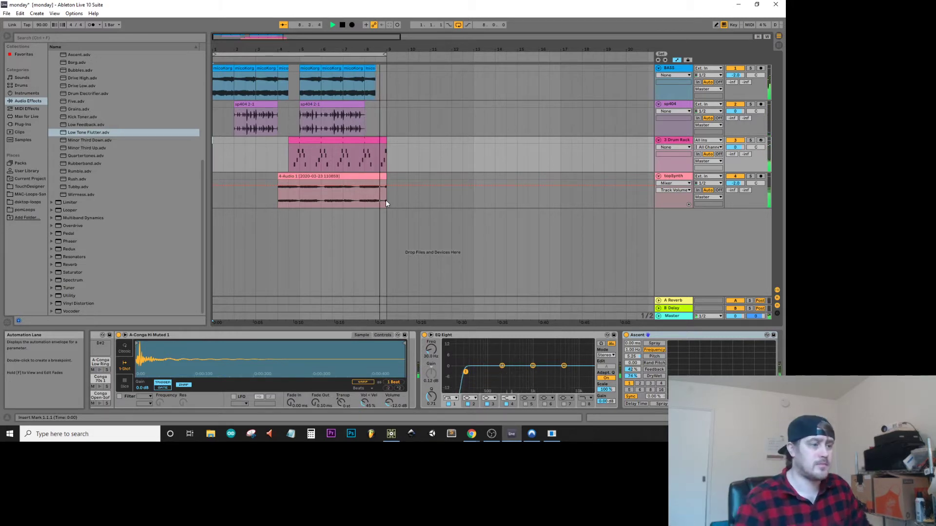
key("space")
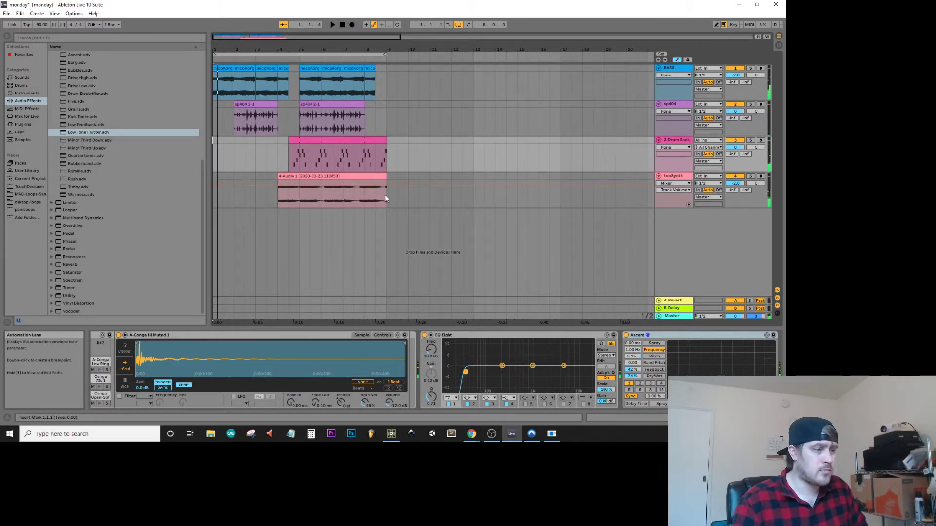
Step: Select all eight bars across the four tracks and export them as the MP3 3-23-20-monday in the renderDaily folder
left_click_drag(386, 197, 128, 85)
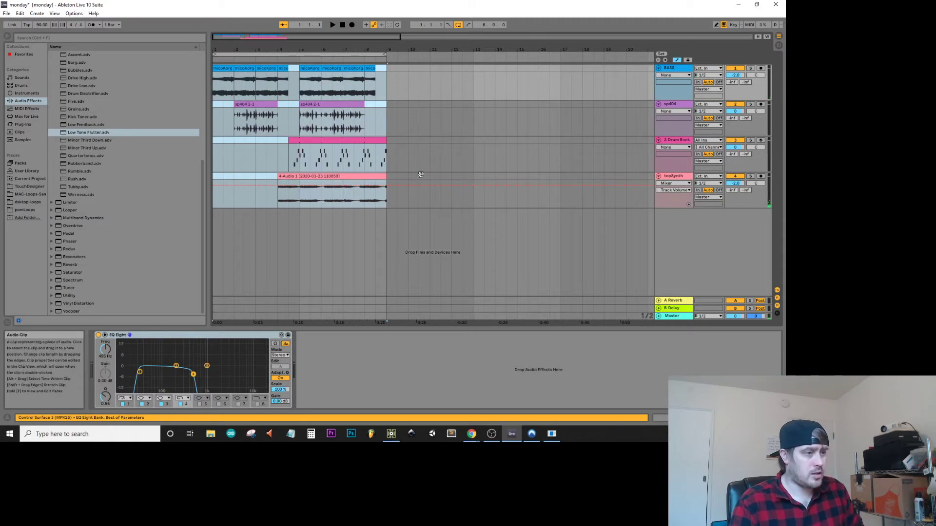
key("ctrl+shift+r")
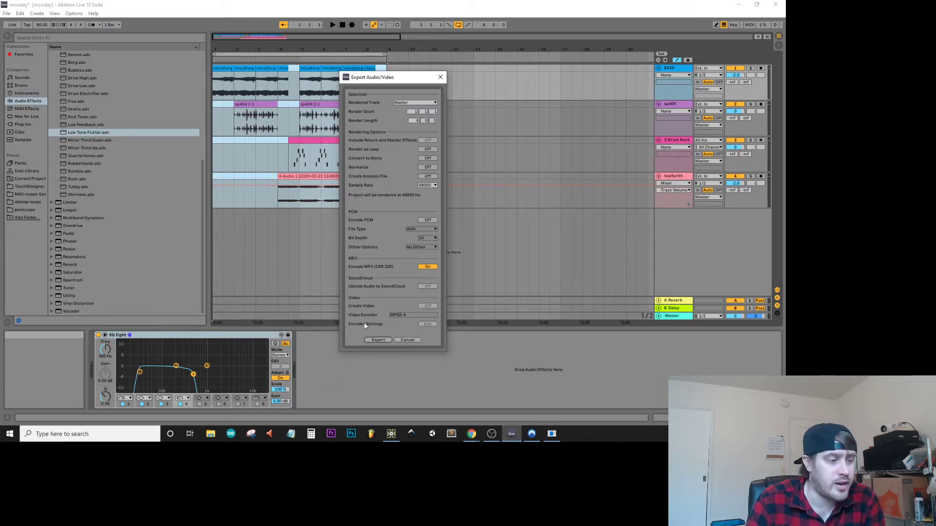
left_click(376, 340)
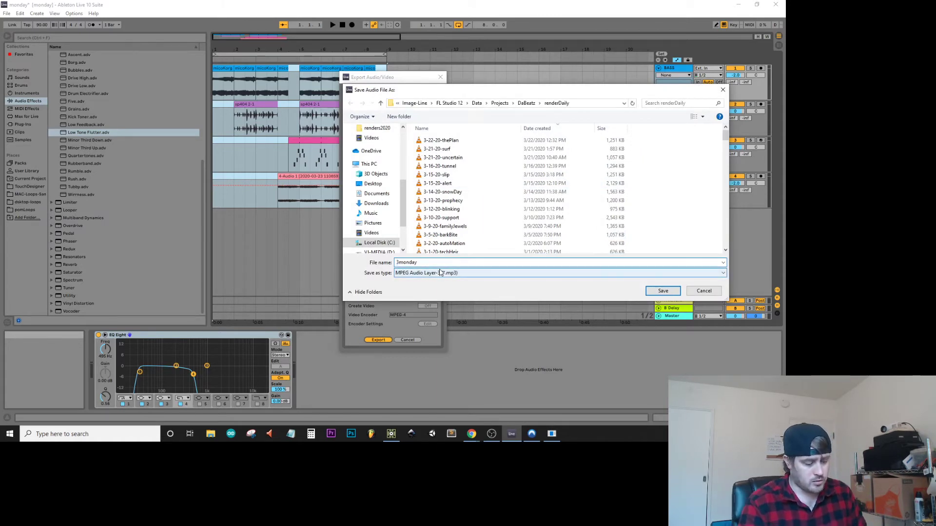
type("3-23-20-")
key("Return")
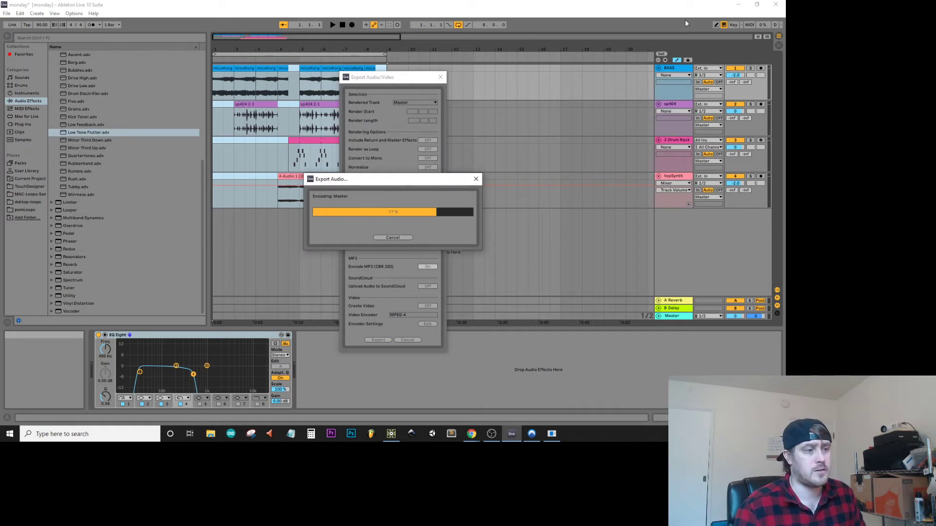
Step: Close Ableton Live, saving the changes to the monday set, and dismiss the program error message
left_click(775, 6)
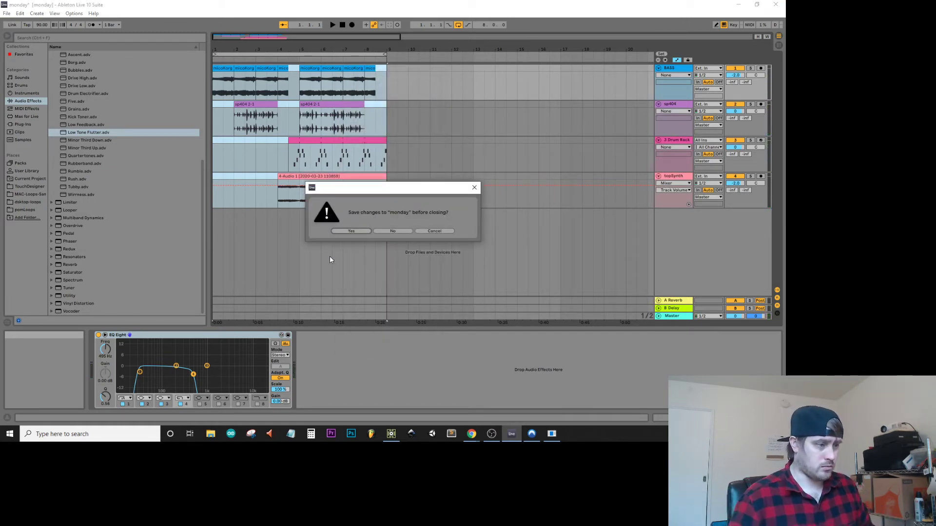
left_click(350, 232)
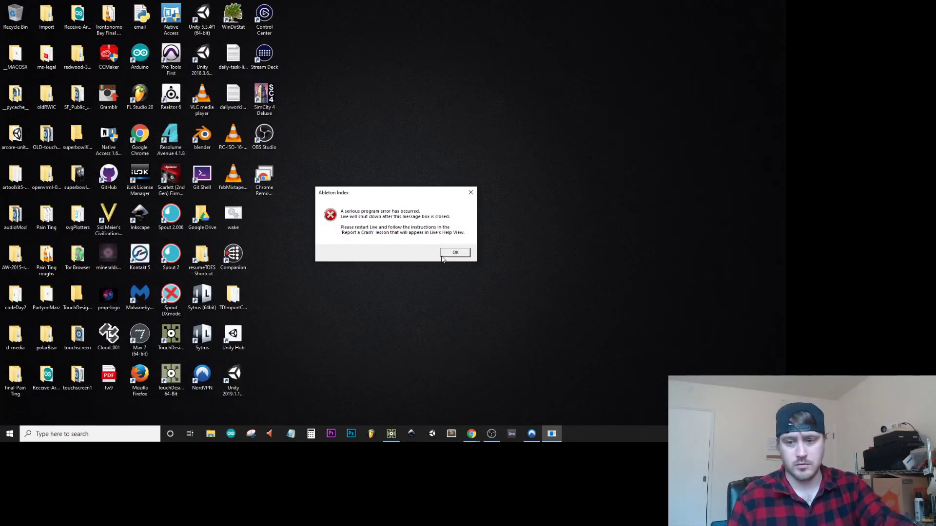
left_click(455, 252)
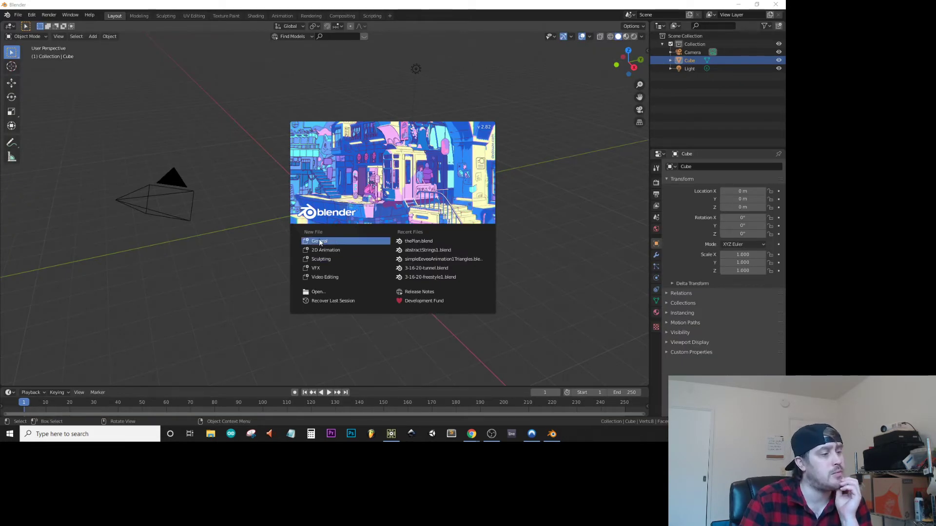
Step: Start a new General file in Blender and delete the default camera, cube and light
left_click(320, 240)
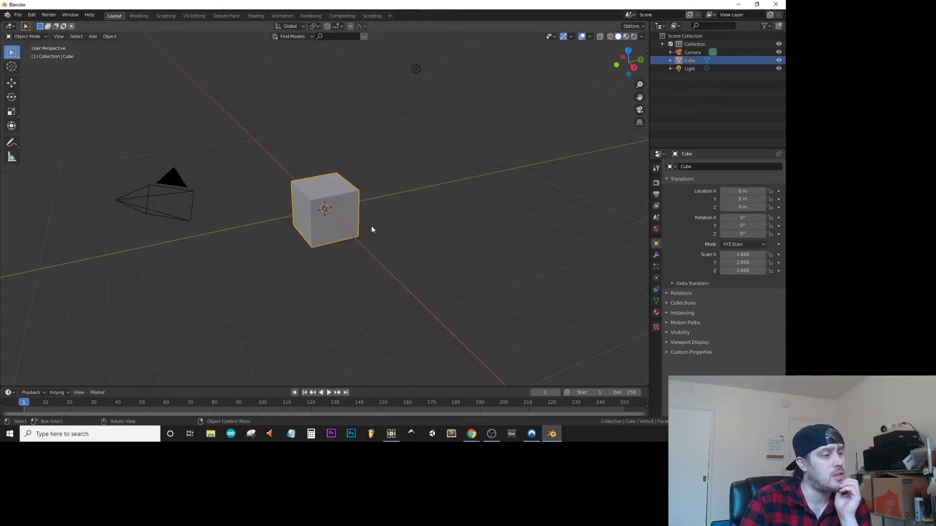
left_click(685, 52)
left_click(690, 68, "shift")
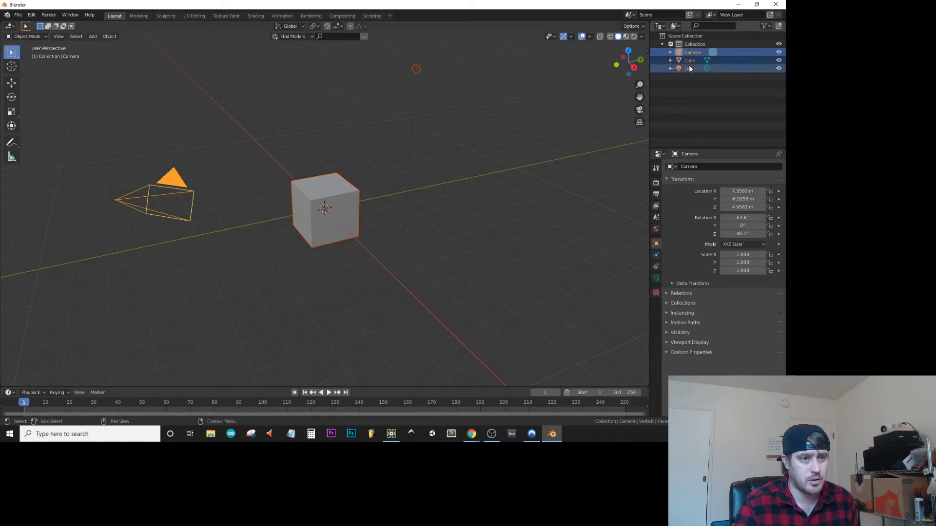
right_click(688, 67)
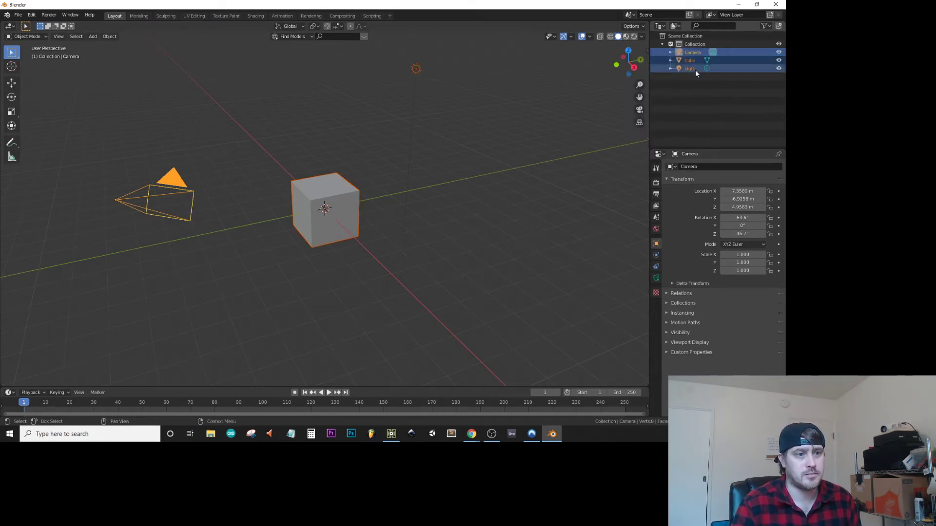
right_click(692, 68)
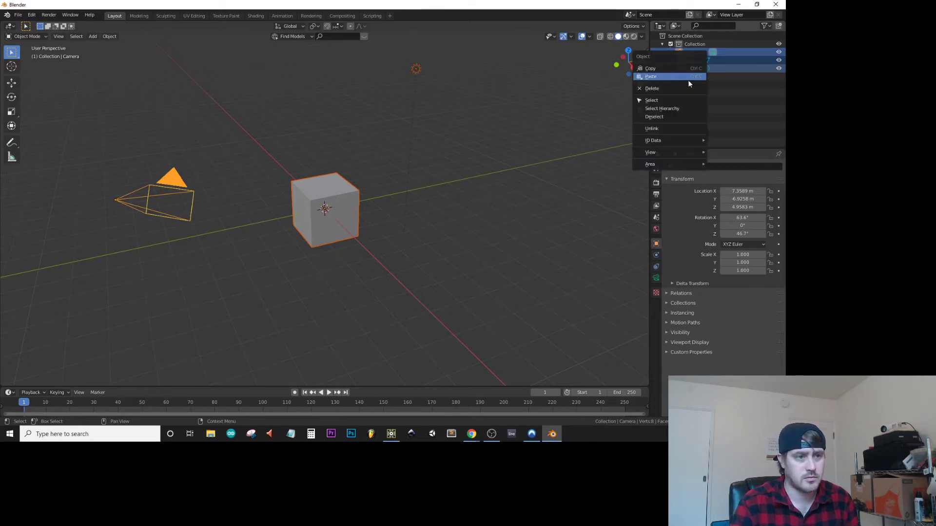
left_click(675, 90)
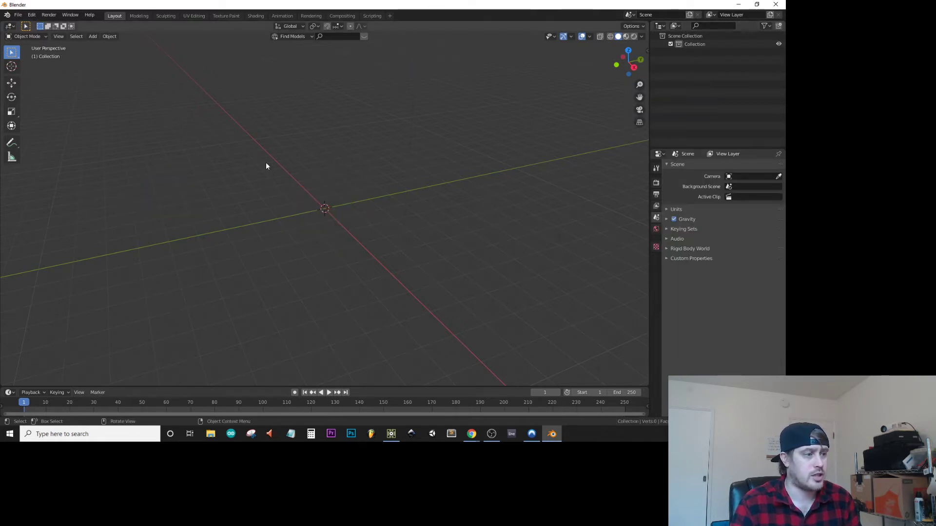
Step: Add a cylinder mesh at the origin of the empty scene
middle_click_drag(265, 165, 313, 148)
middle_click_drag(310, 162, 324, 144)
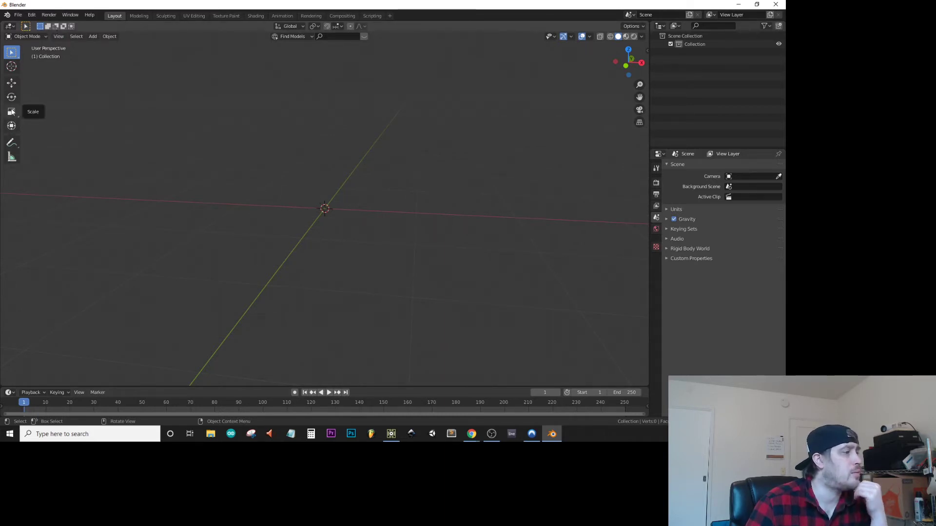
middle_click_drag(317, 167, 313, 175)
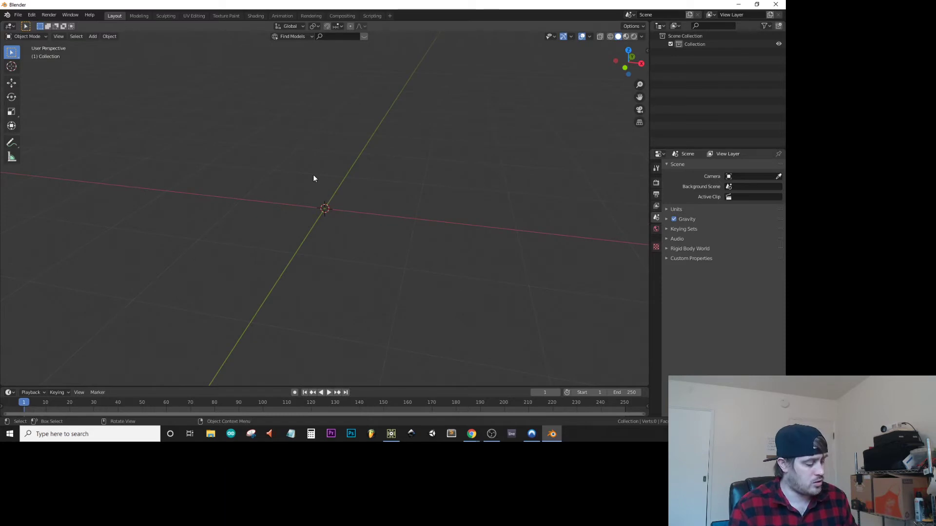
key("shift+a")
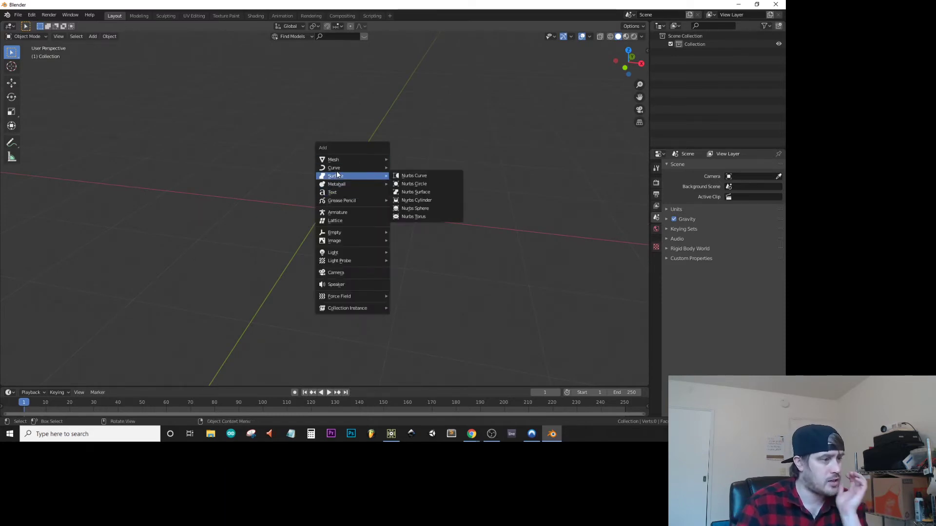
mouse_move(341, 159)
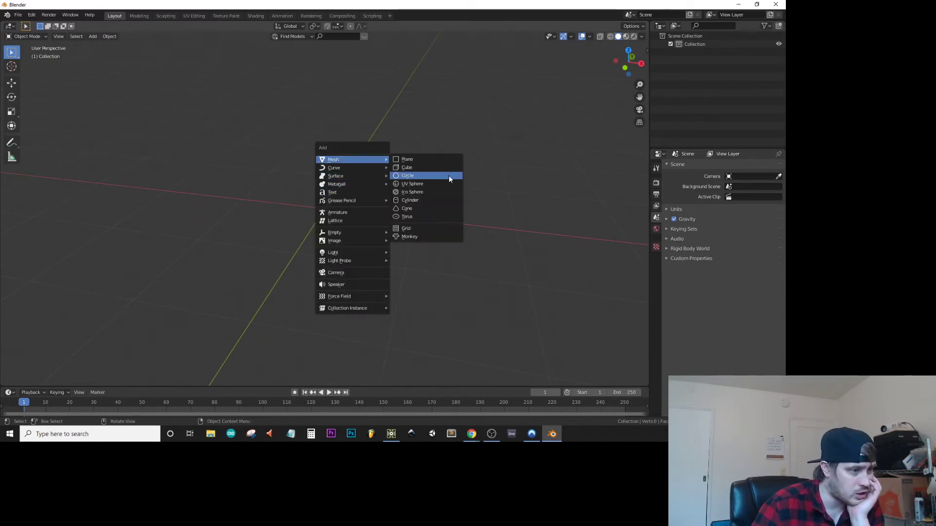
left_click(422, 200)
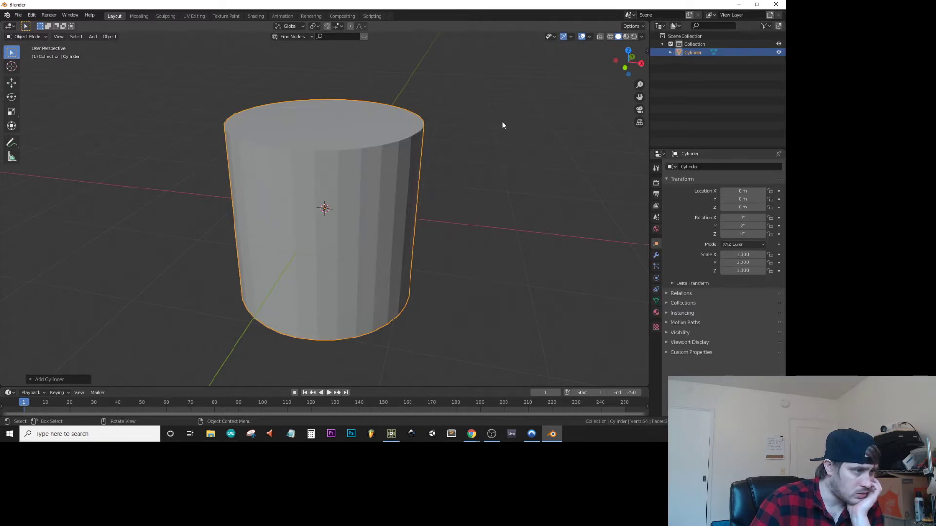
middle_click_drag(502, 126, 425, 139)
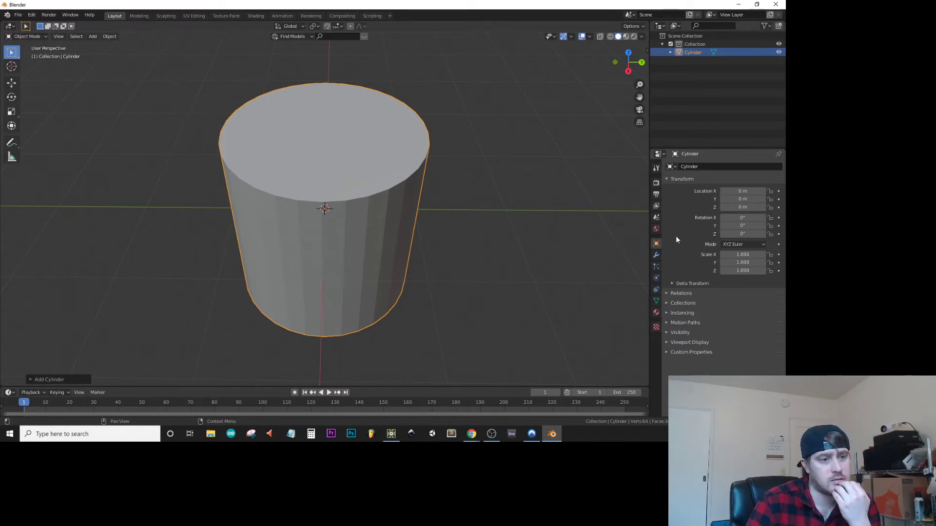
left_click(658, 256)
left_click(657, 267)
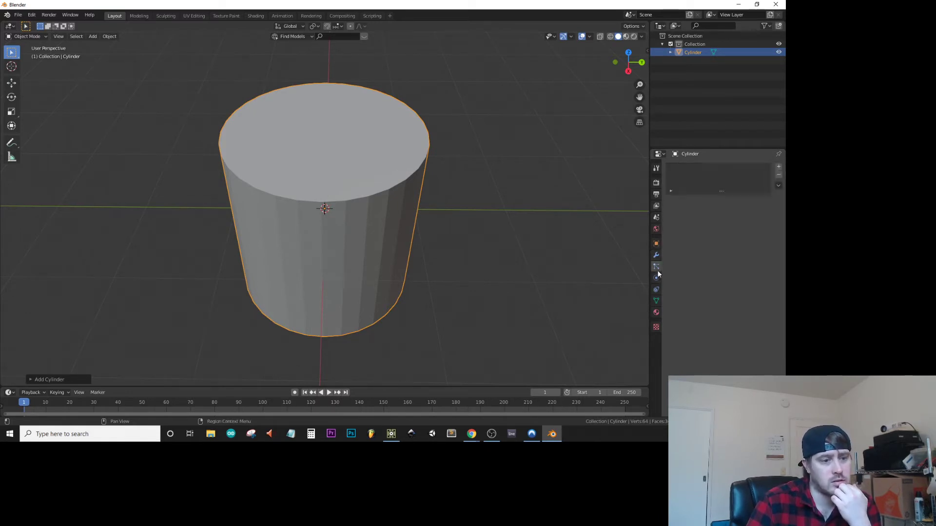
left_click(657, 278)
left_click(657, 289)
left_click(656, 302)
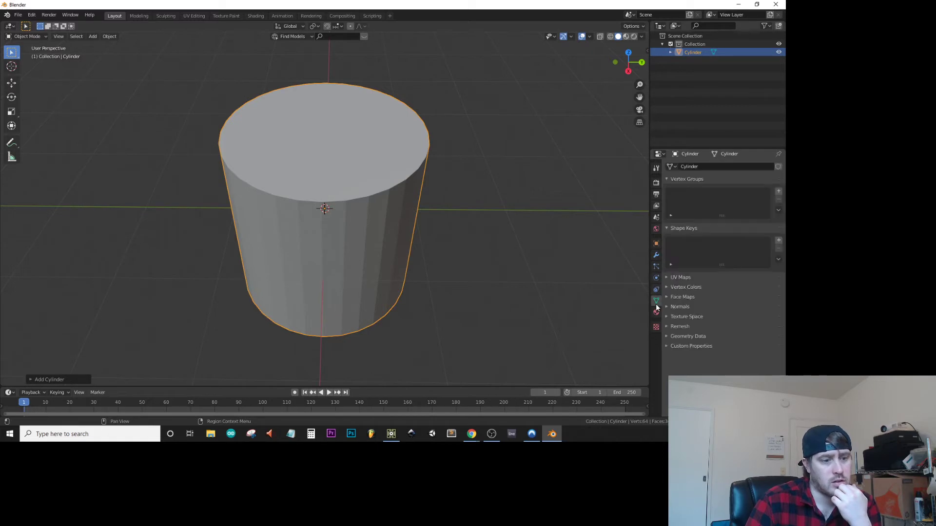
left_click(656, 243)
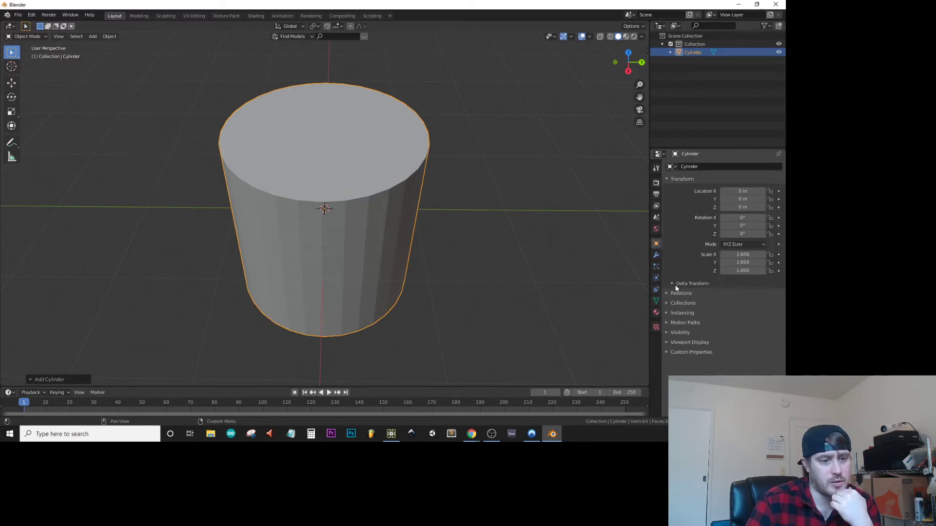
Step: Look through the cylinder's object properties, shading options, tool and world settings, and expand its delta transform values
left_click(667, 294)
left_click(668, 294)
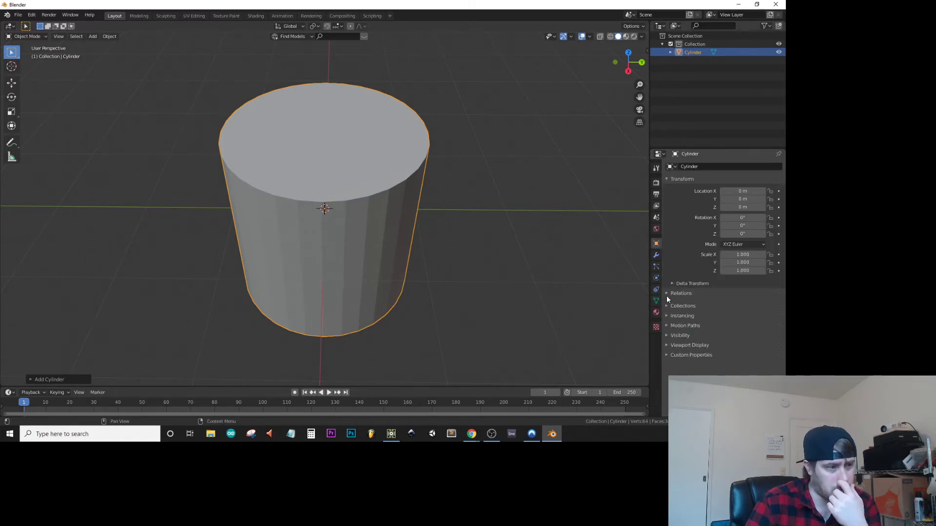
right_click(320, 152)
right_click(399, 175)
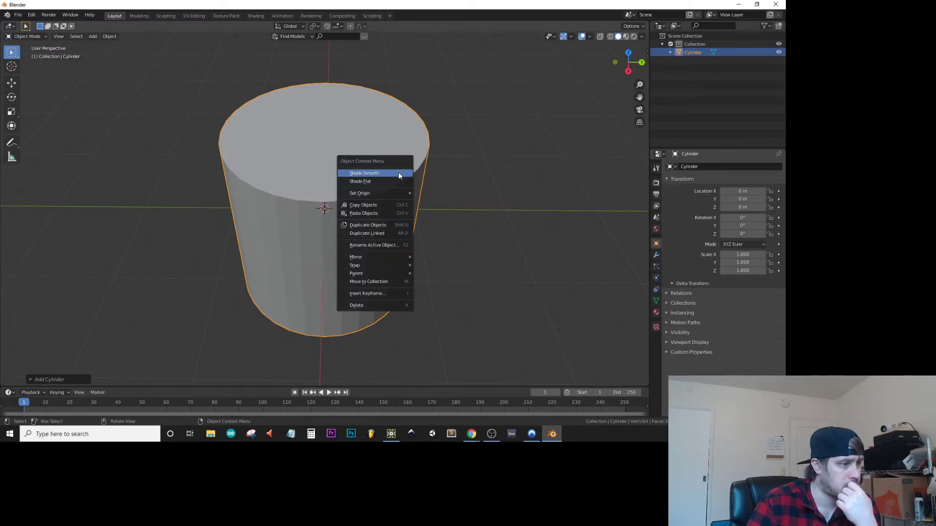
left_click(408, 177)
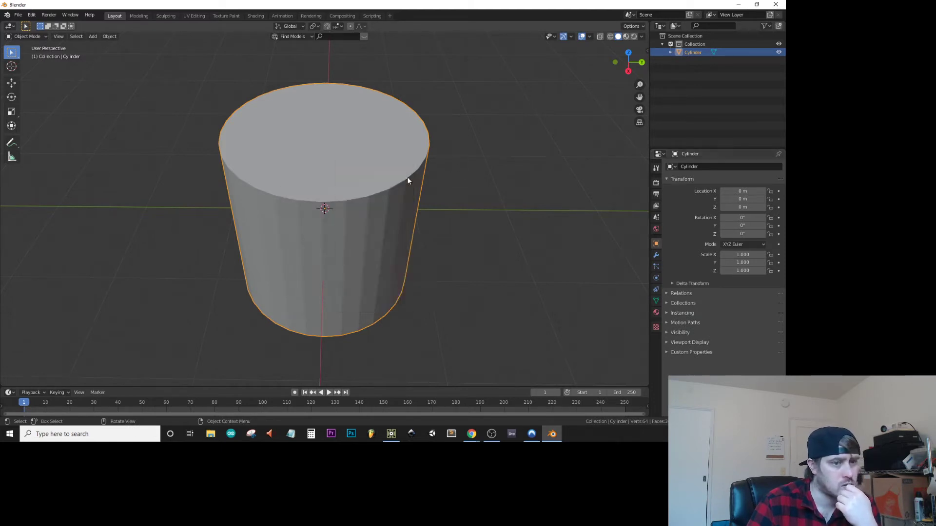
left_click(656, 169)
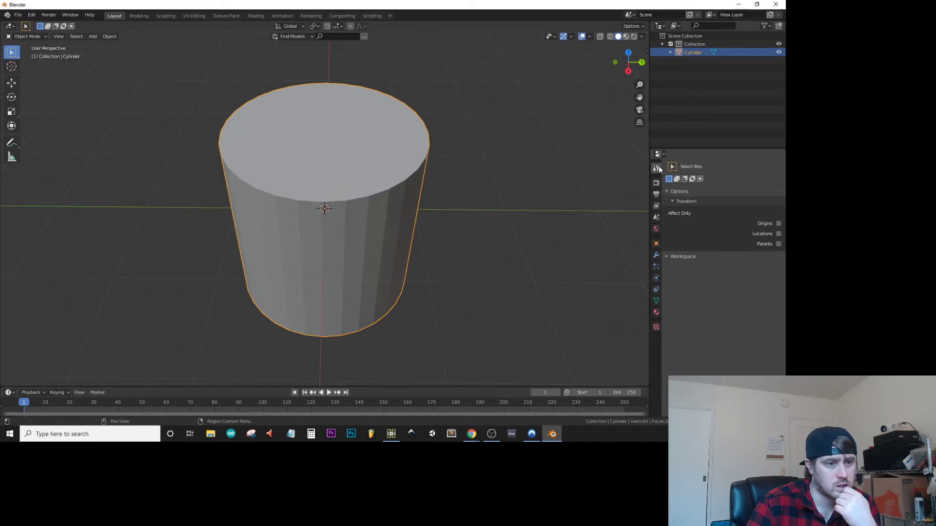
left_click(655, 230)
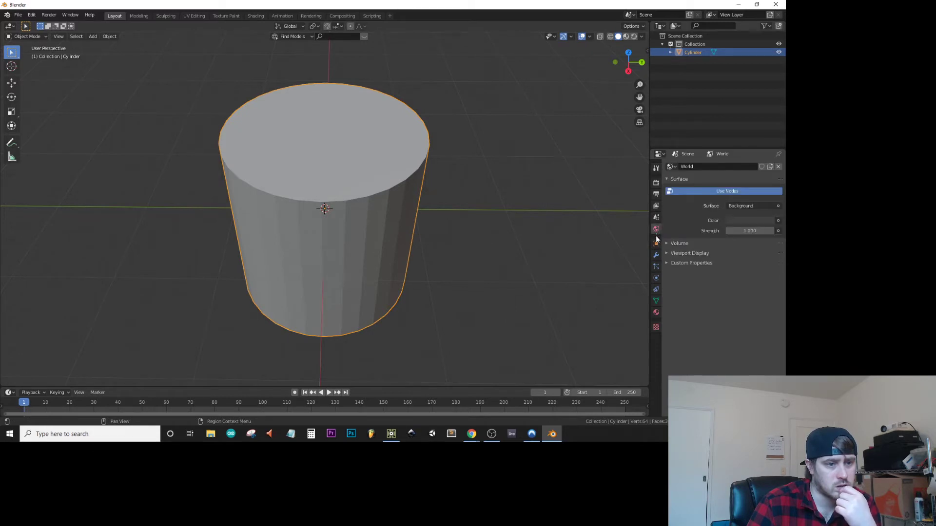
left_click(656, 242)
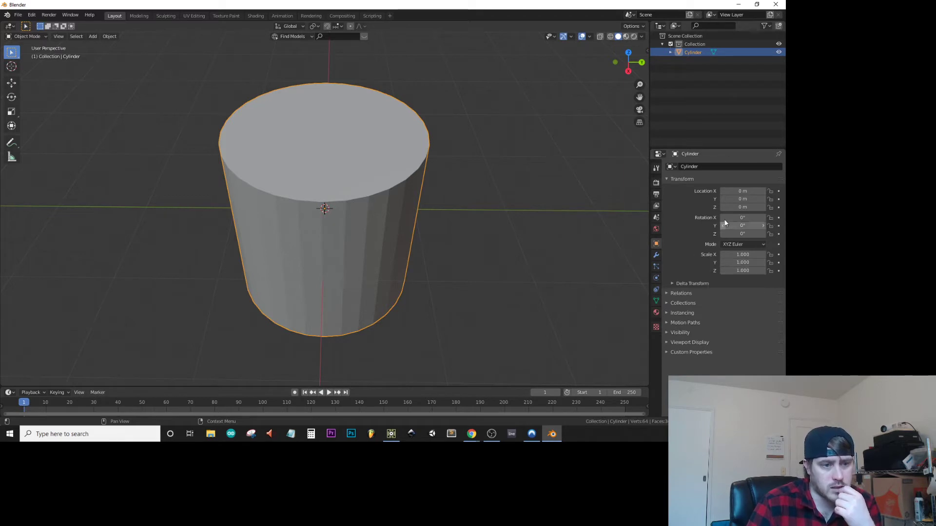
left_click(672, 284)
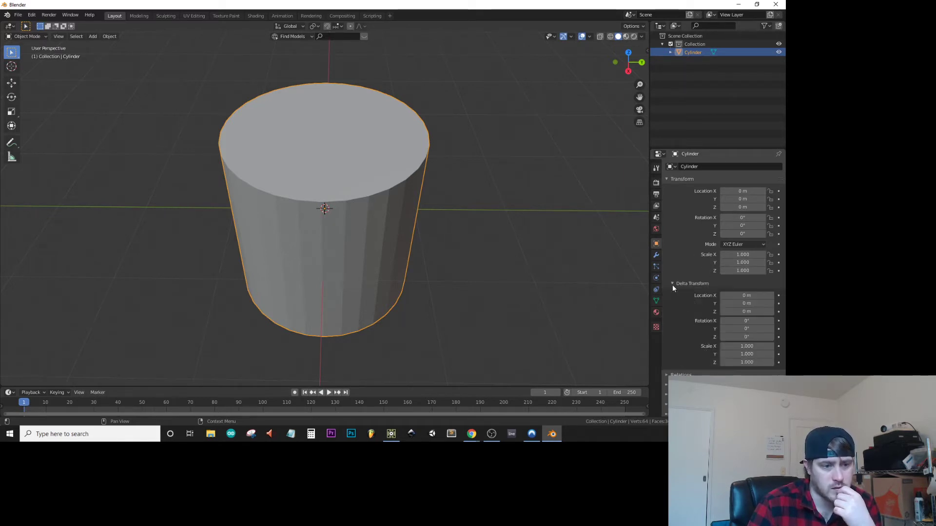
Step: Try smooth shading on the cylinder, and undo it
mouse_move(346, 194)
middle_mouse_down()
mouse_move(426, 183)
mouse_move(424, 117)
mouse_move(416, 197)
mouse_move(402, 169)
mouse_move(445, 94)
mouse_move(299, 215)
mouse_move(268, 188)
mouse_move(399, 173)
mouse_move(328, 196)
middle_mouse_up()
scroll(359, 182, "down", 5)
right_click(329, 197)
left_click(329, 197)
right_click(338, 202)
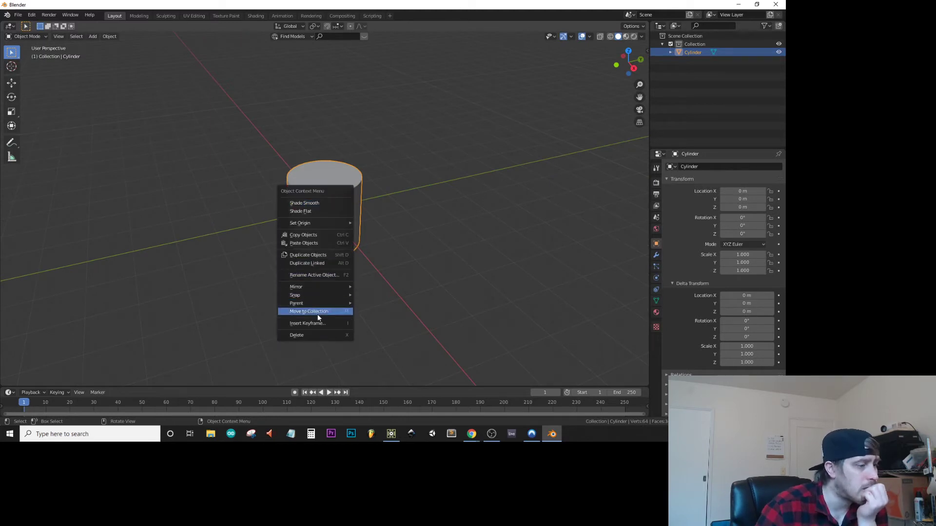
right_click(315, 203)
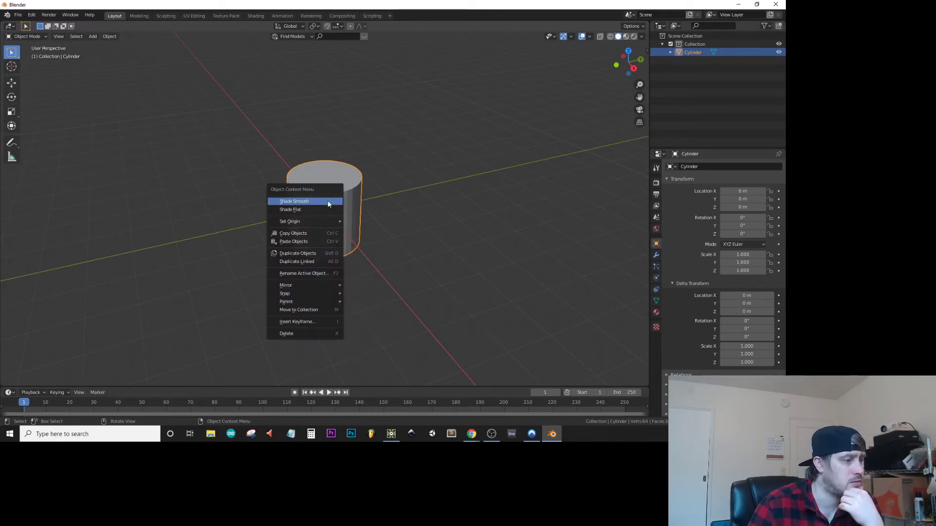
left_click(317, 202)
scroll(320, 209, "up", 5)
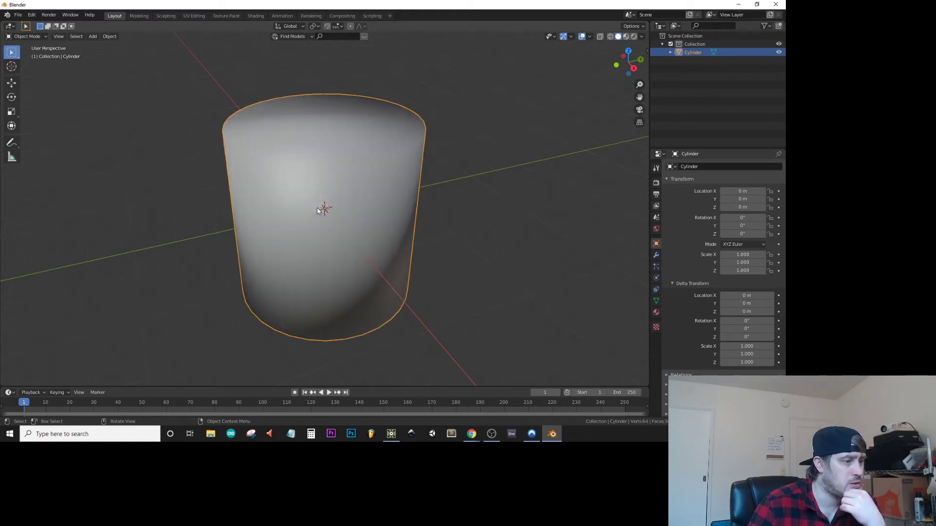
scroll(320, 209, "down", 3)
scroll(320, 209, "up", 1)
key("ctrl+z")
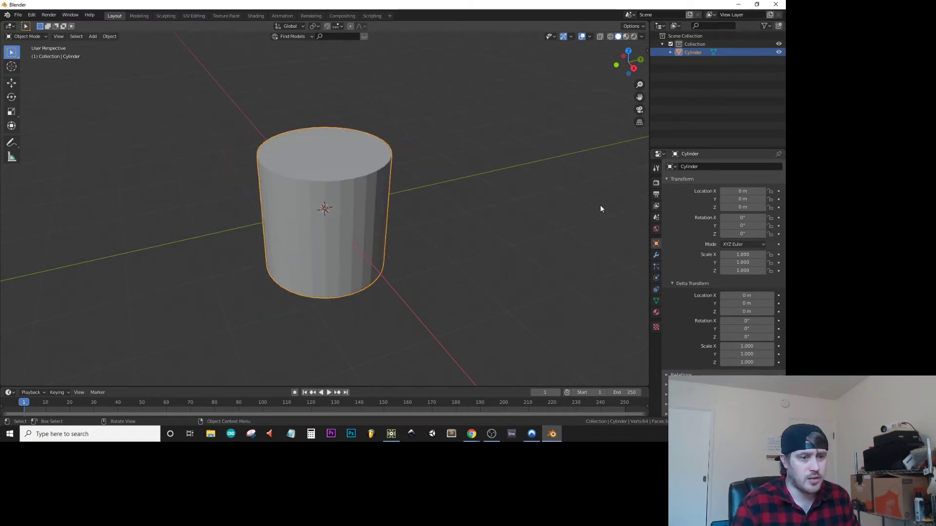
Step: Enter Edit Mode with face selection, select the cylinder's top face and delete its edges
middle_click_drag(439, 137, 416, 218)
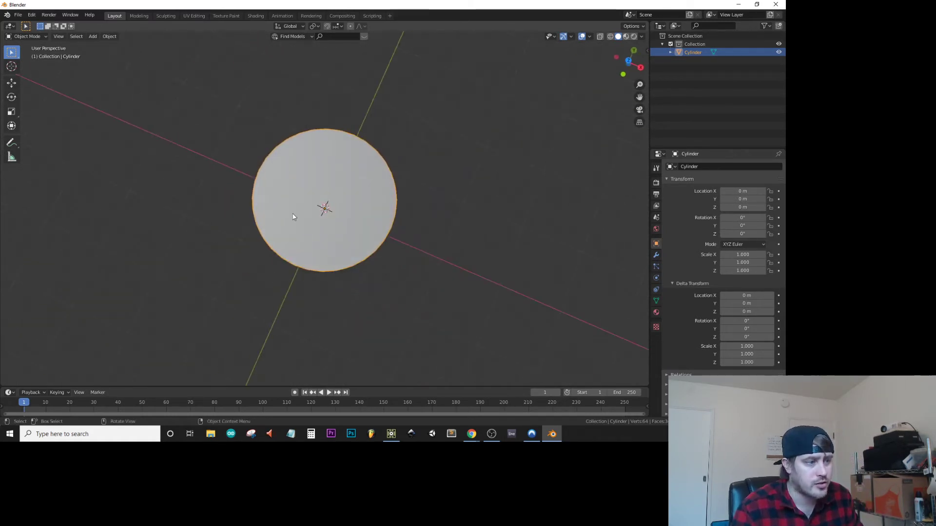
middle_click_drag(293, 216, 352, 131)
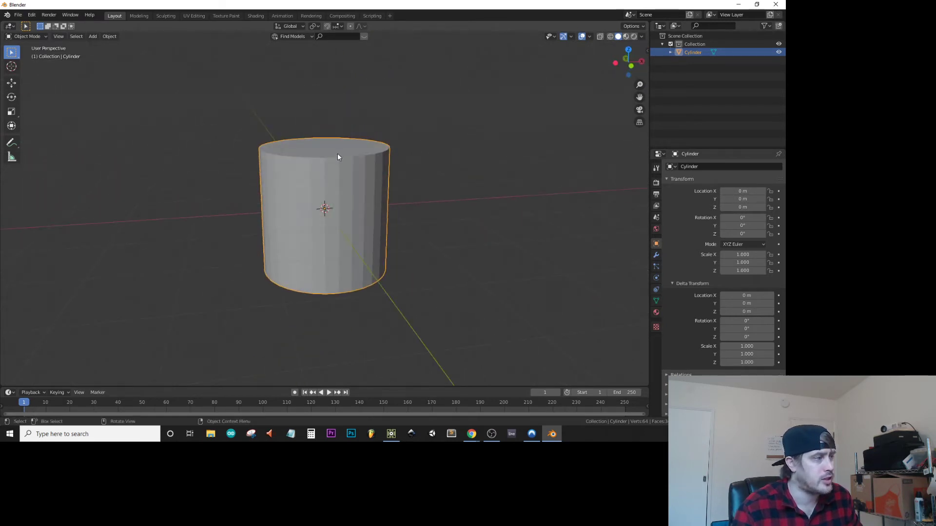
key("Tab")
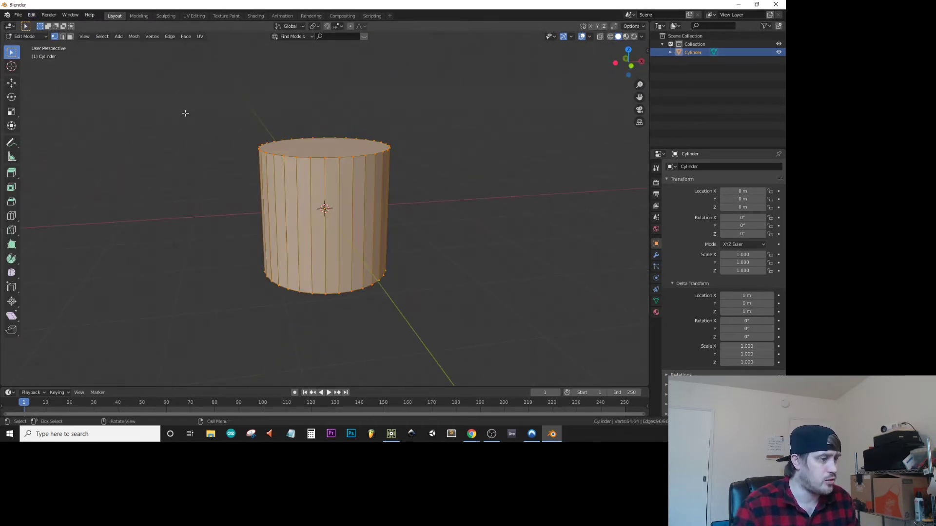
middle_click_drag(324, 146, 333, 186)
key("t")
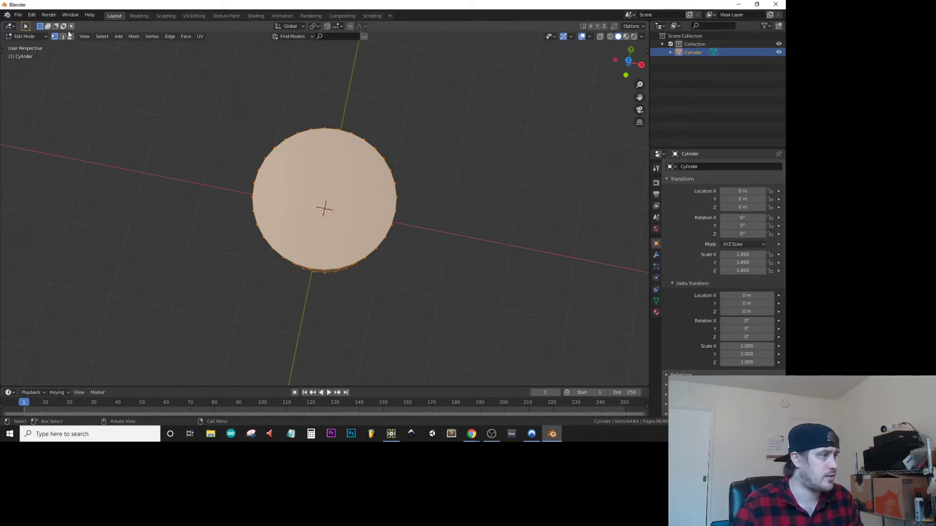
left_click(69, 37)
left_click(336, 187)
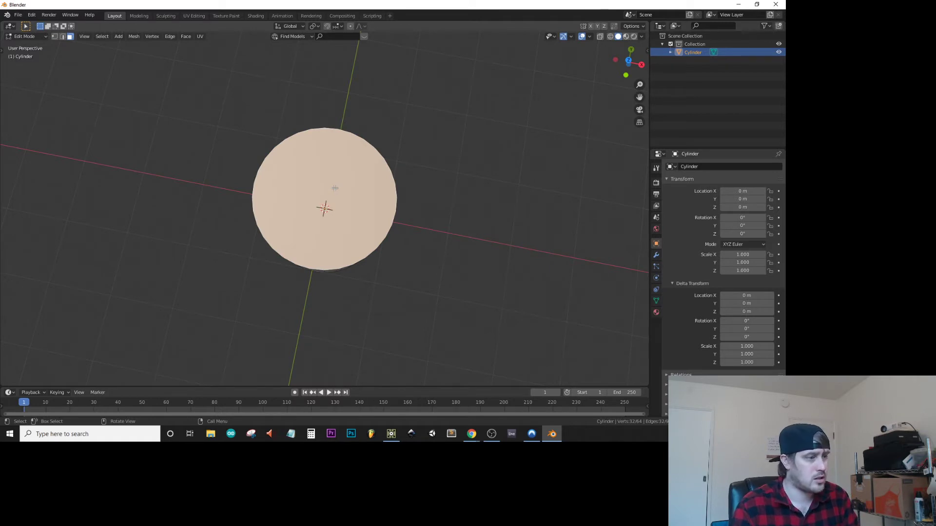
key("x")
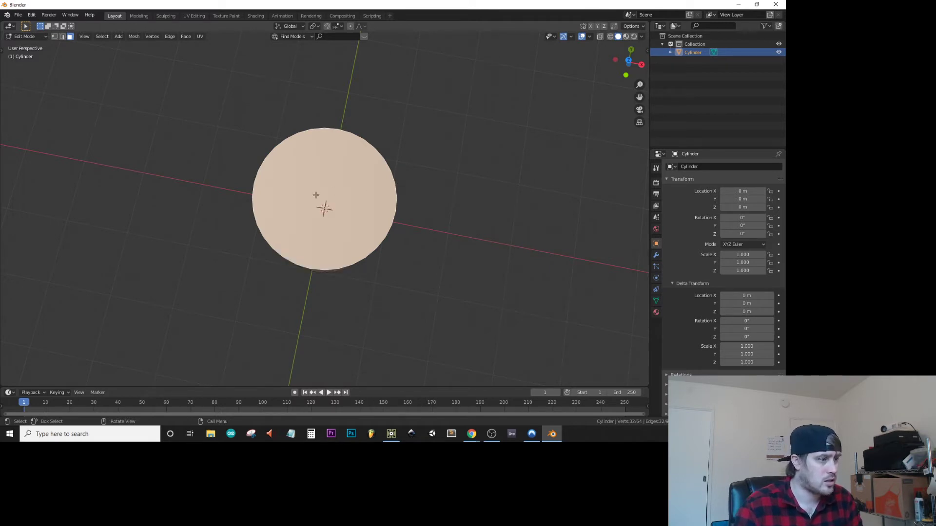
key("x")
left_click(312, 200)
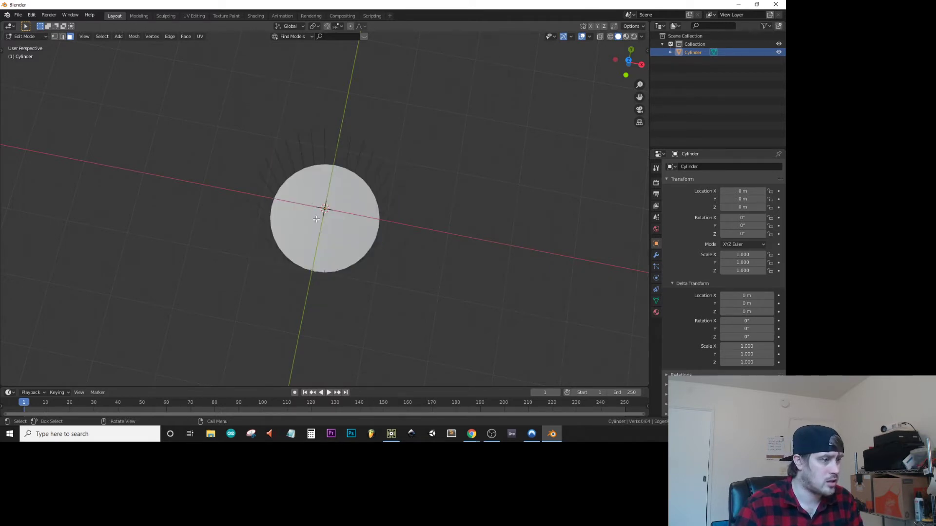
middle_click_drag(316, 219, 332, 157)
right_click(320, 210)
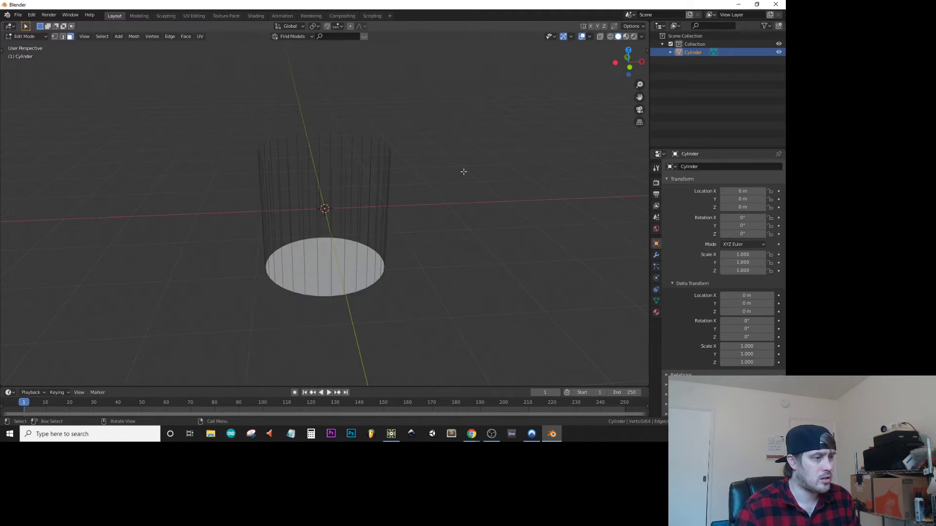
Step: Check the cylinder in Object Mode and undo the deletion at its top
key("Tab")
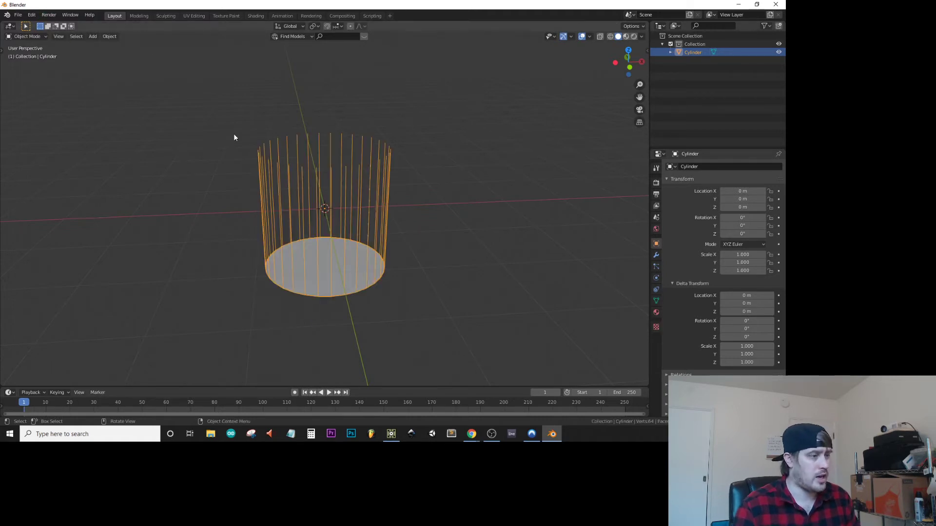
key("Tab")
key("Tab")
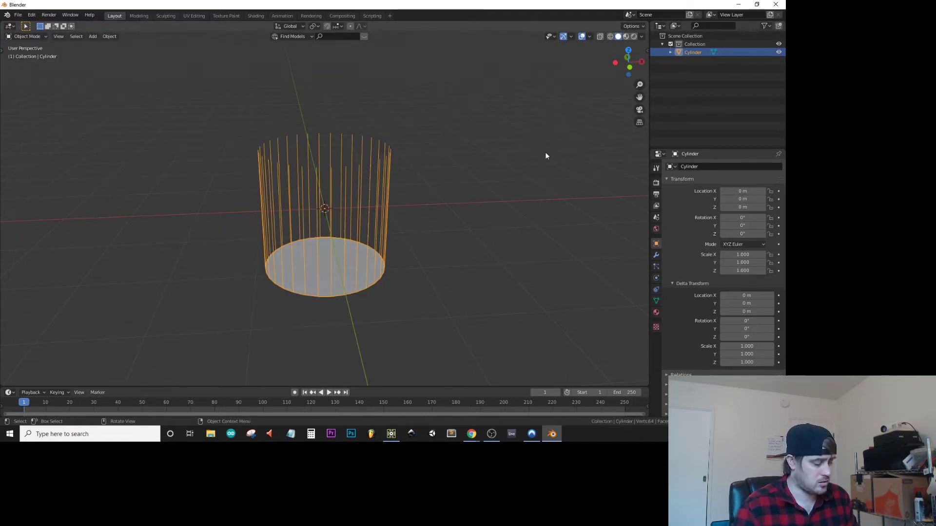
key("ctrl+z")
key("ctrl+z")
key("ctrl+z")
key("ctrl+z")
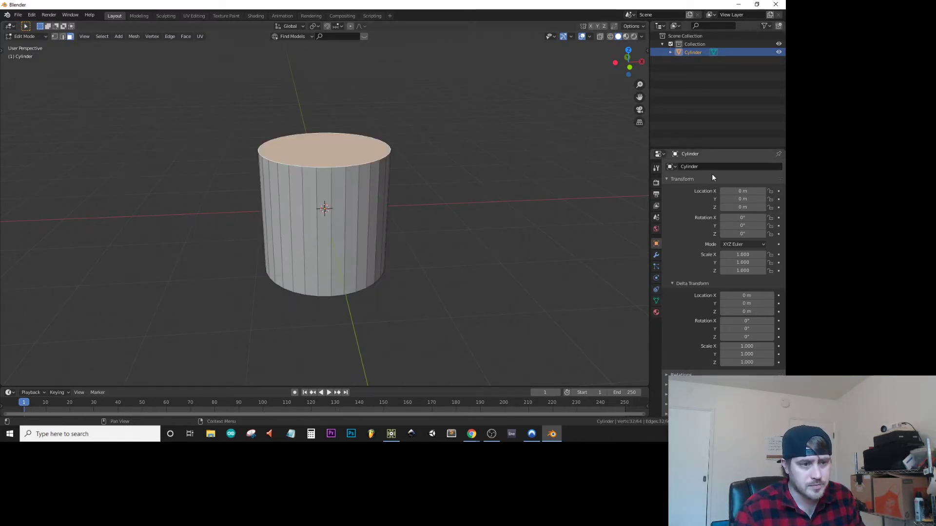
Step: Examine the cylinder's Relations, Collections, Instancing and Motion Paths settings and its modifier list
middle_click_drag(325, 118, 130, 124)
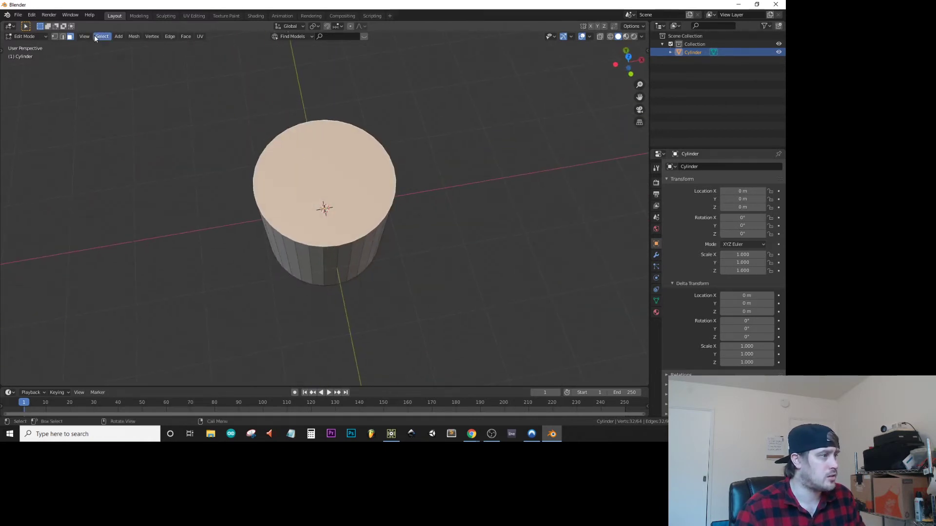
right_click(352, 190)
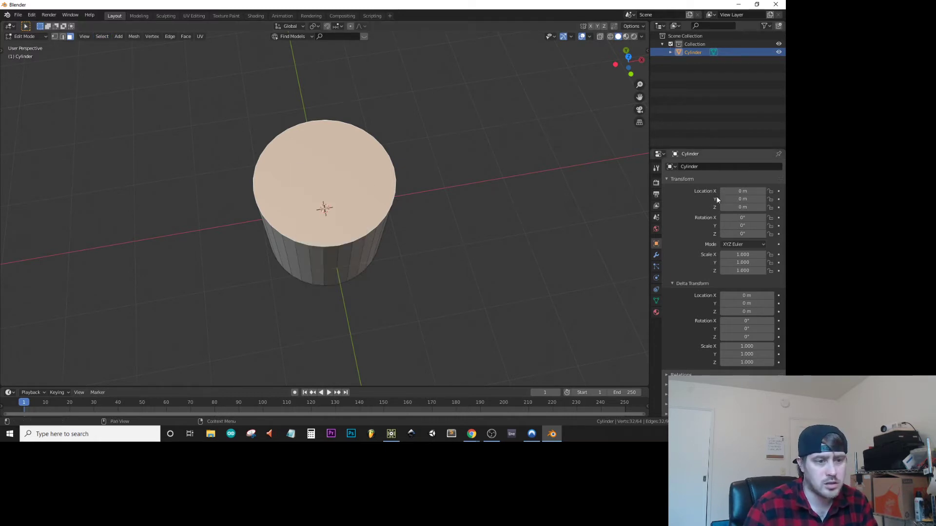
left_click(688, 166)
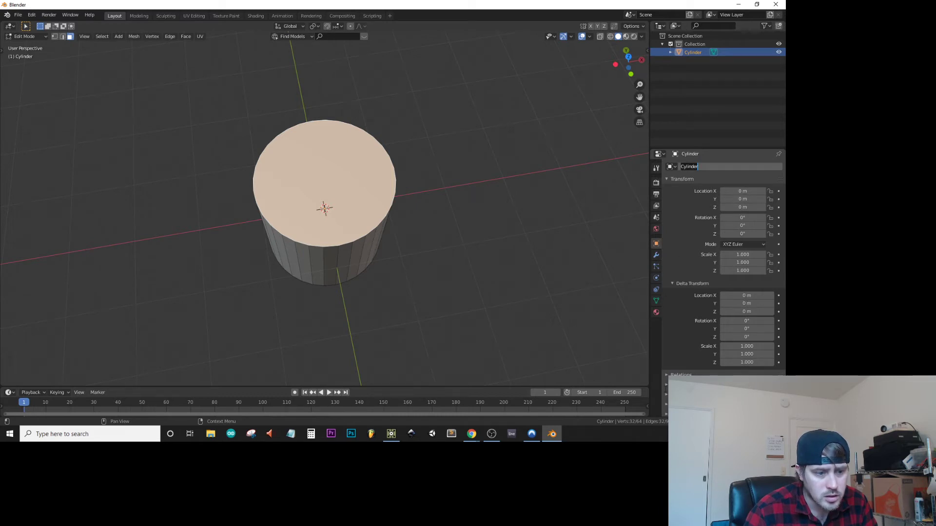
key("Escape")
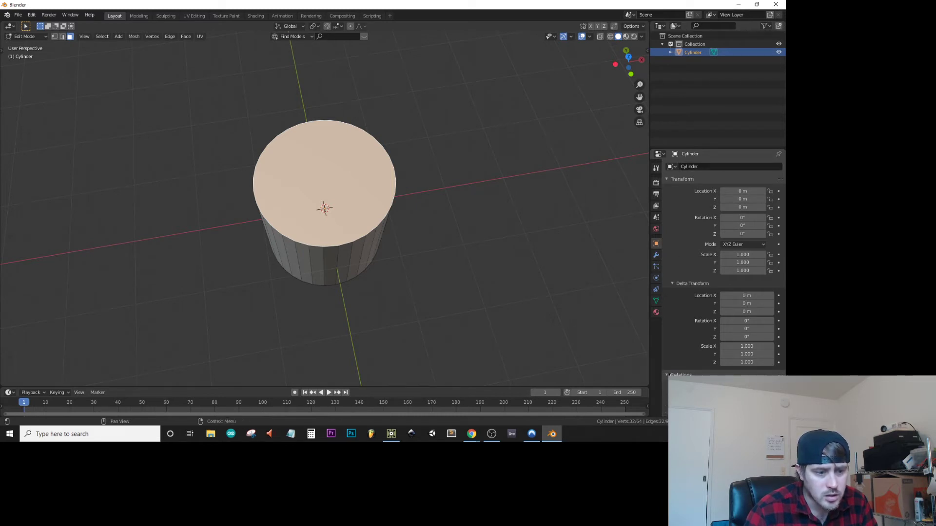
scroll(704, 373, "down", 3)
scroll(704, 373, "down", 2)
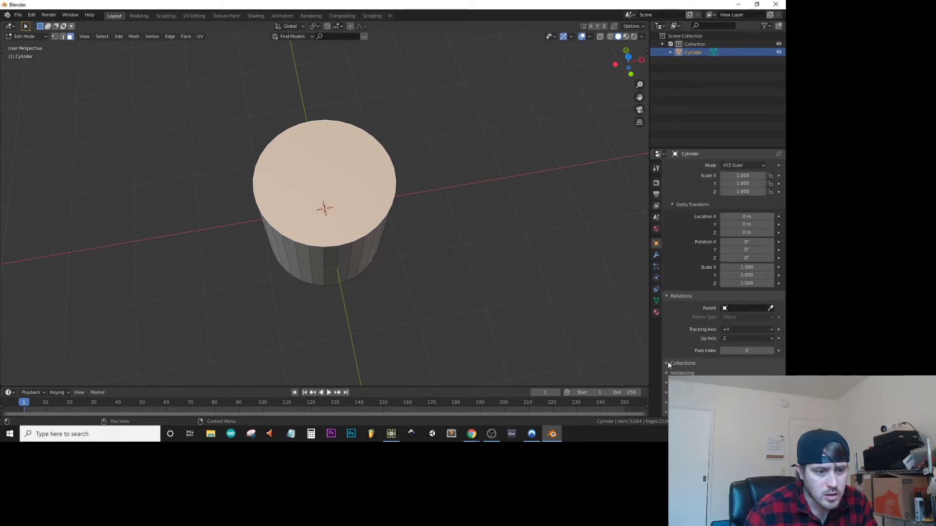
left_click(668, 364)
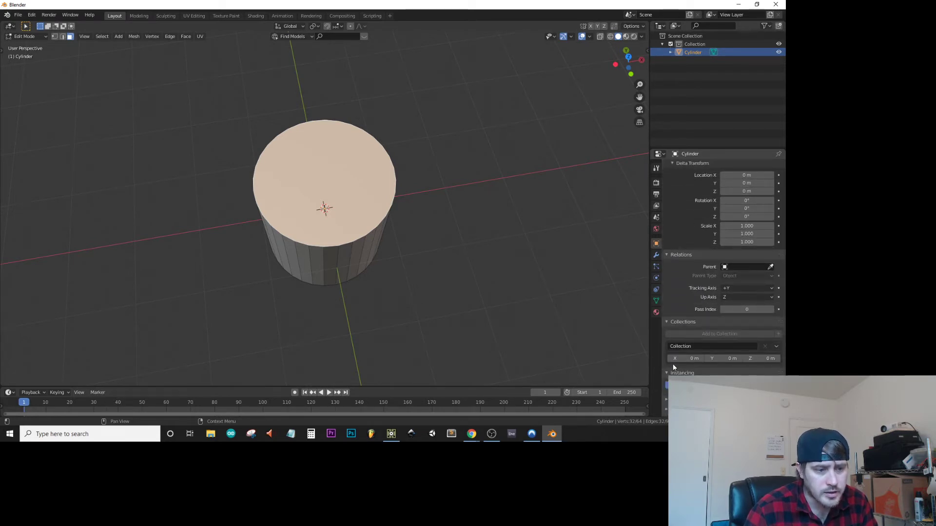
scroll(673, 365, "down", 1)
scroll(675, 367, "down", 4)
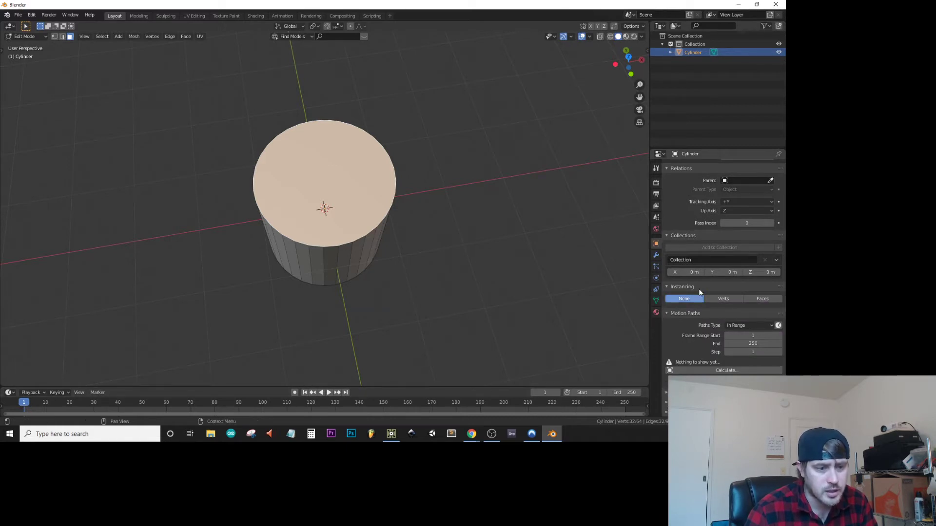
left_click(656, 255)
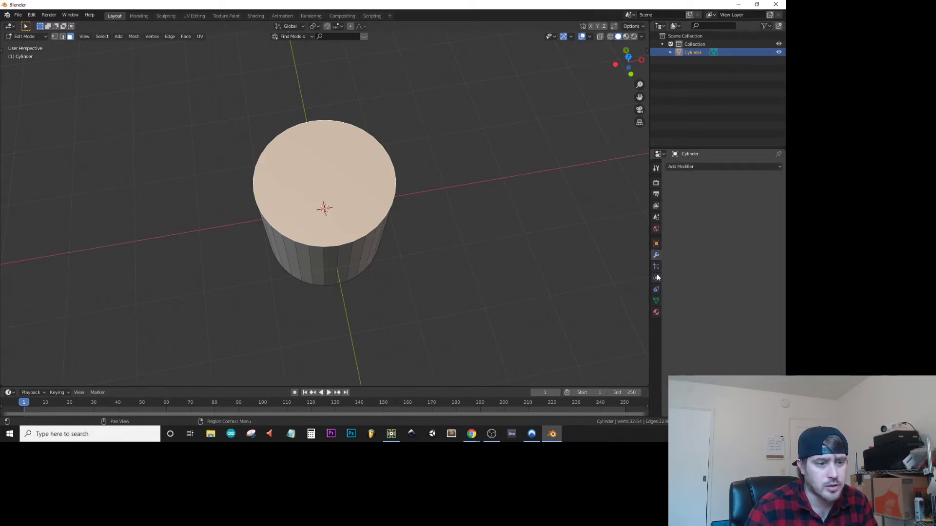
Step: Delete the cylinder from the scene collection
middle_click_drag(537, 226, 366, 161)
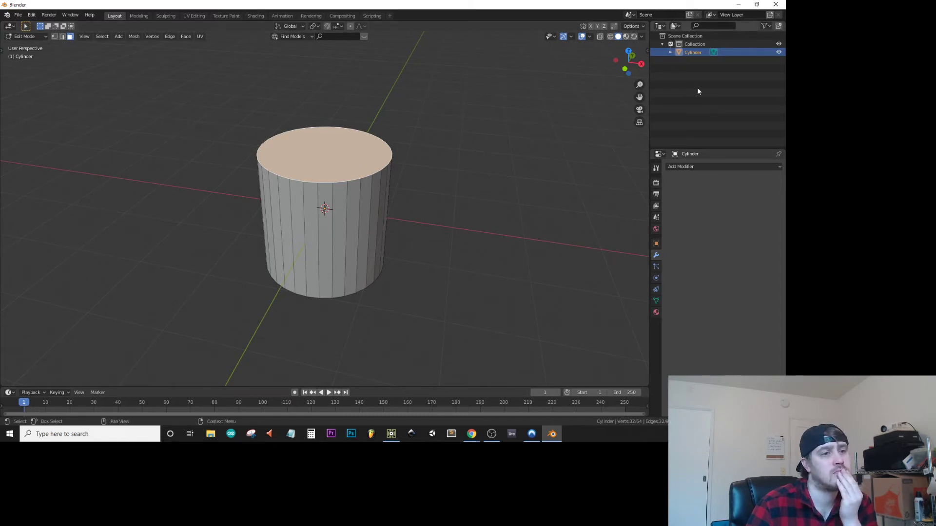
right_click(682, 52)
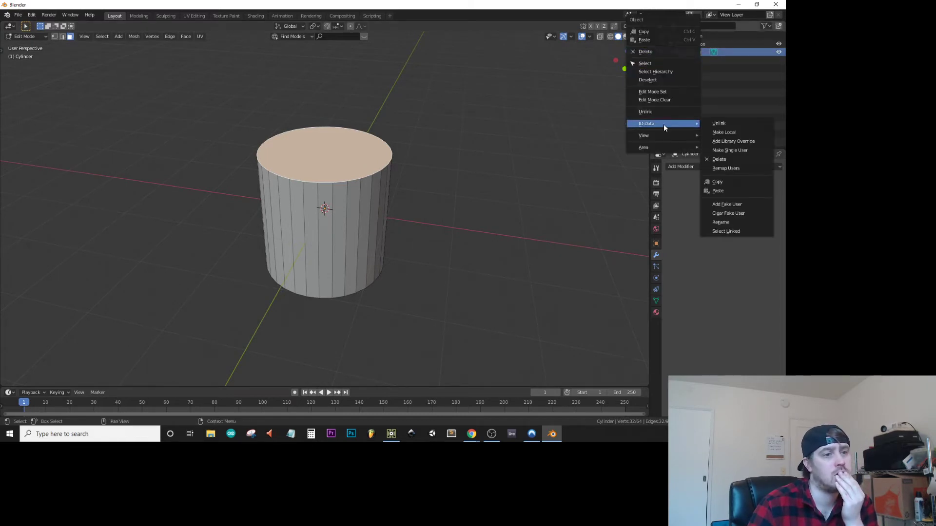
left_click(663, 51)
Step: Add a cube mesh at the origin of the empty scene
middle_click_drag(285, 203, 343, 195)
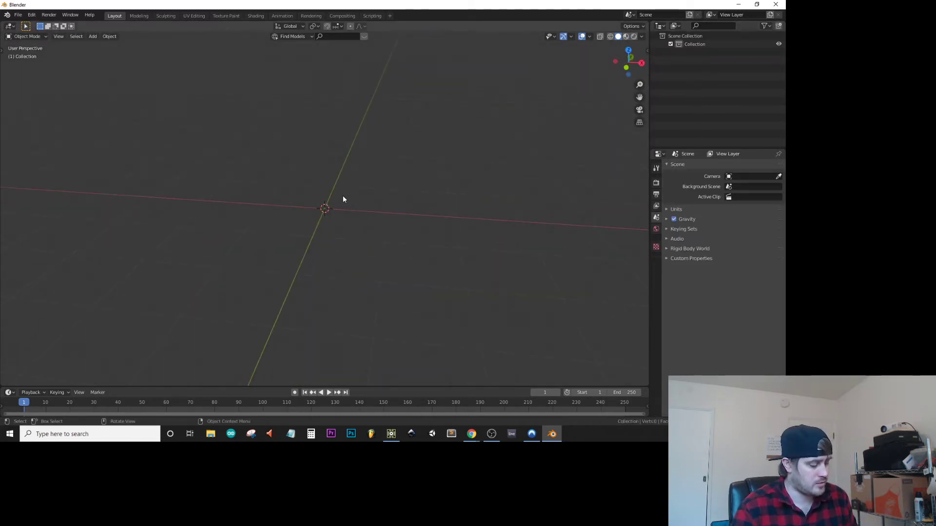
key("shift+a")
mouse_move(329, 195)
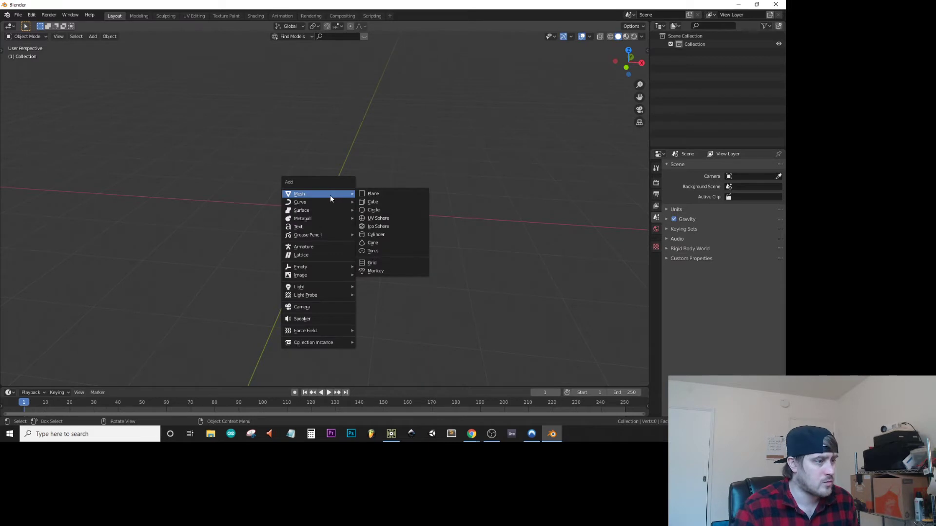
left_click(386, 203)
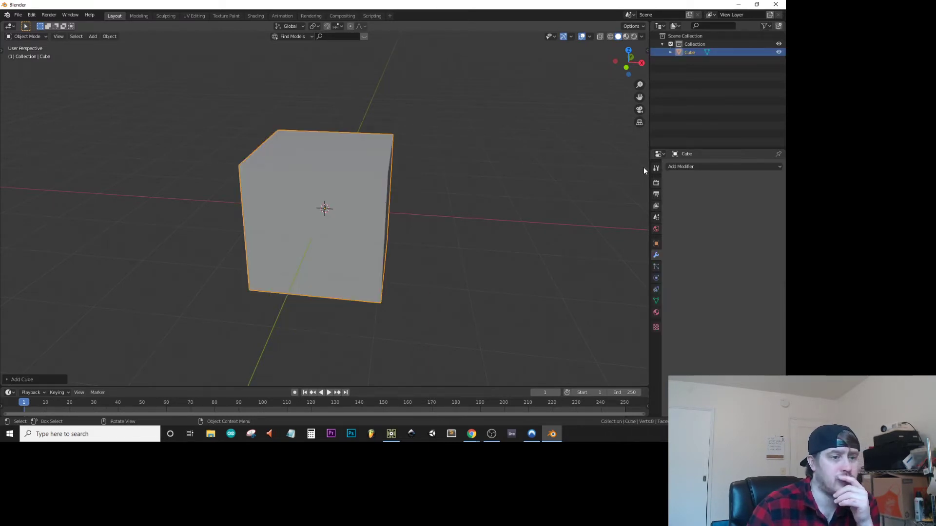
Step: Add a Wireframe modifier to the cube
left_click(696, 167)
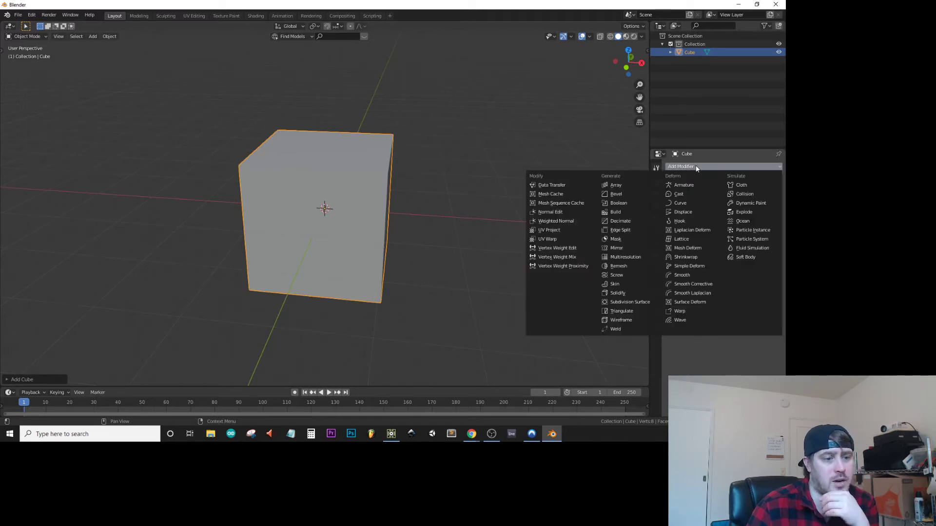
left_click(630, 320)
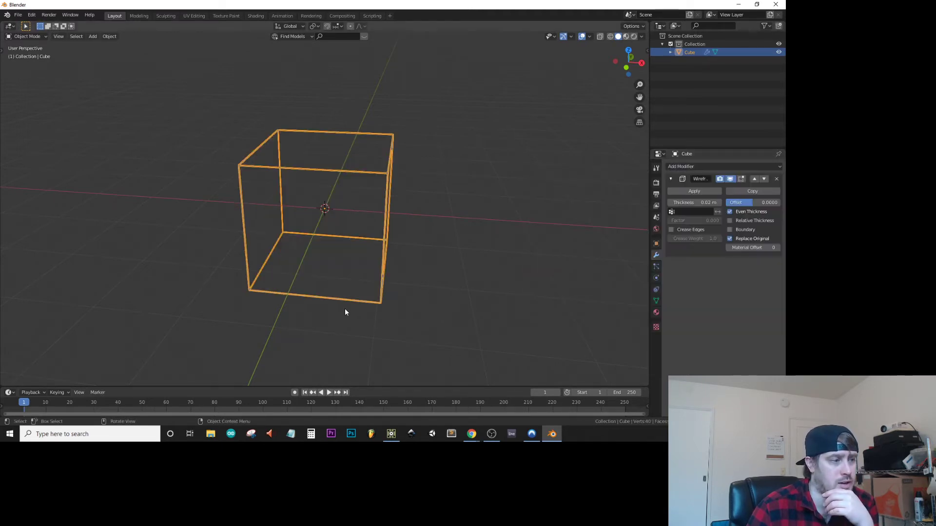
middle_click_drag(419, 166, 434, 150)
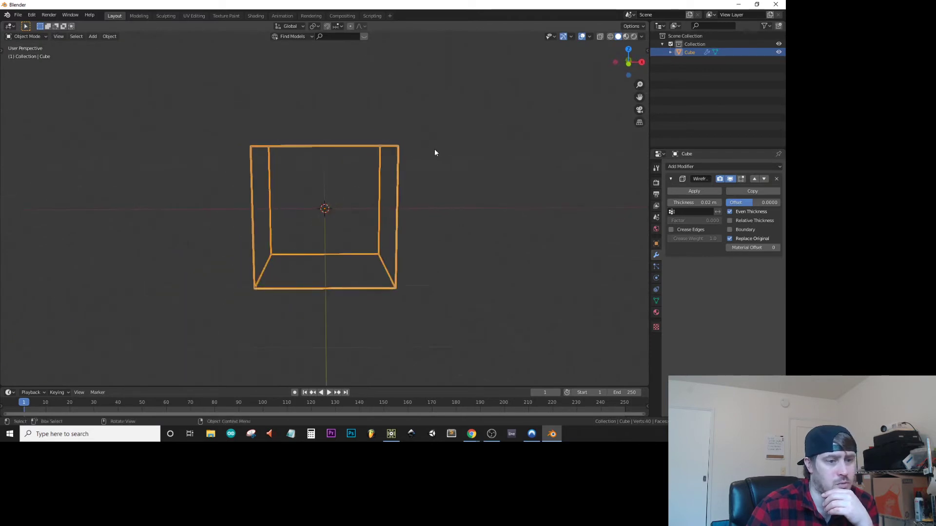
Step: Set the Wireframe modifier's material offset to 79 and its thickness to about 0.207 m
mouse_move(753, 249)
left_mouse_down()
mouse_move(767, 249)
mouse_move(754, 248)
left_mouse_up()
mouse_move(702, 202)
left_mouse_down()
mouse_move(726, 202)
mouse_move(711, 202)
left_mouse_up()
middle_click_drag(443, 224, 374, 176)
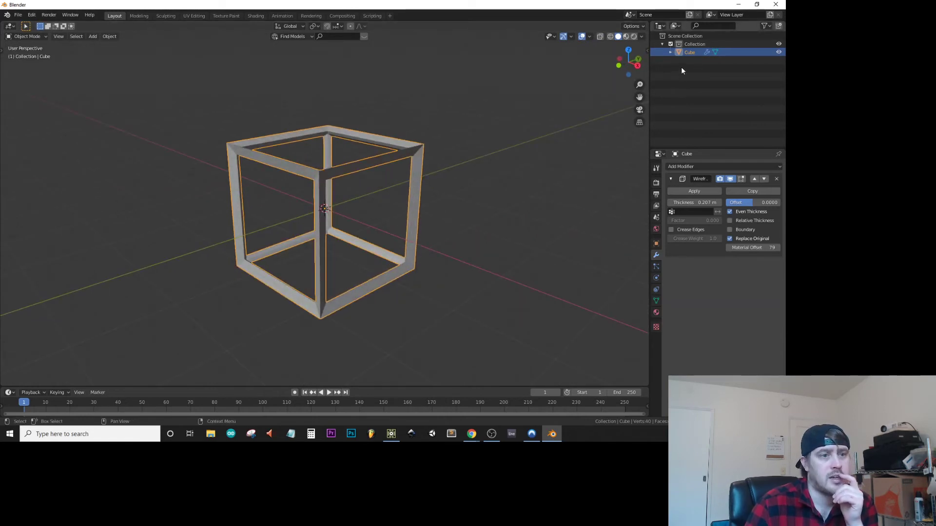
middle_click_drag(432, 183, 442, 187)
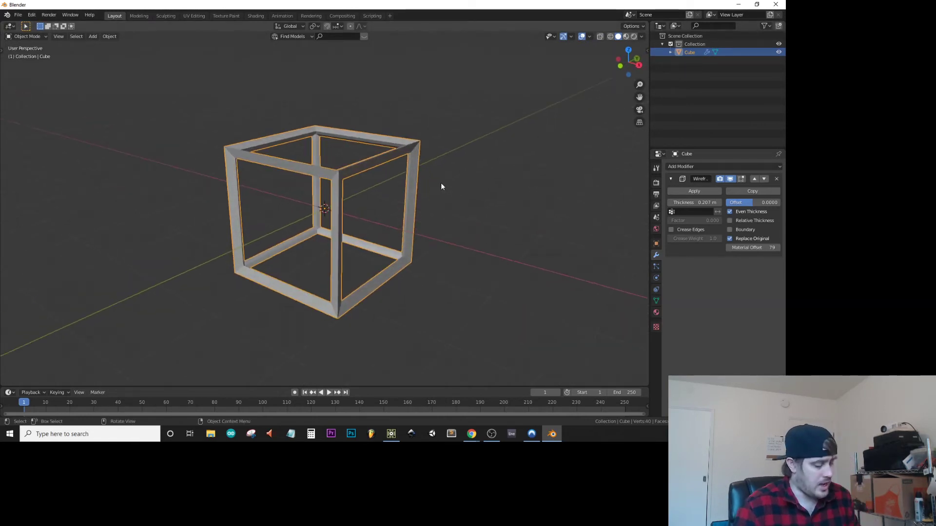
Step: Add a Plain Axes empty at the origin and check its physics, constraint and object settings
key("shift+a")
mouse_move(418, 261)
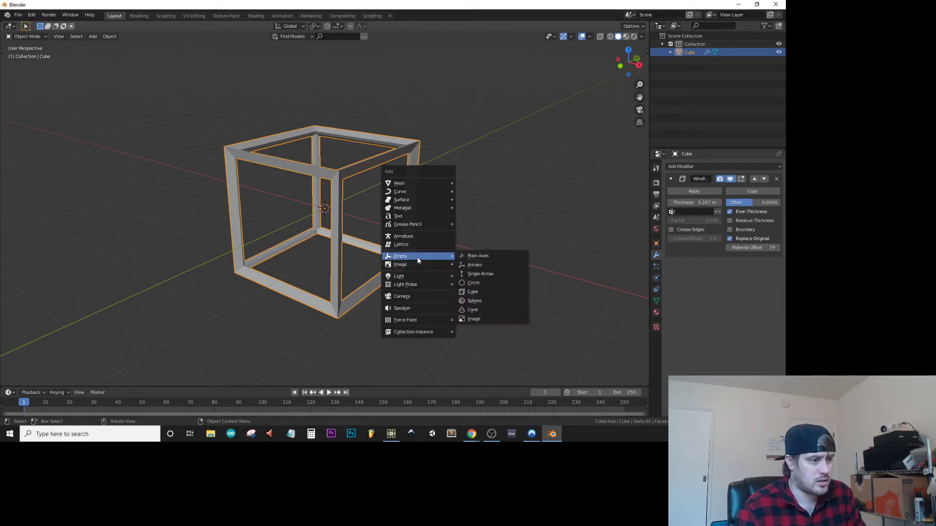
left_click(487, 257)
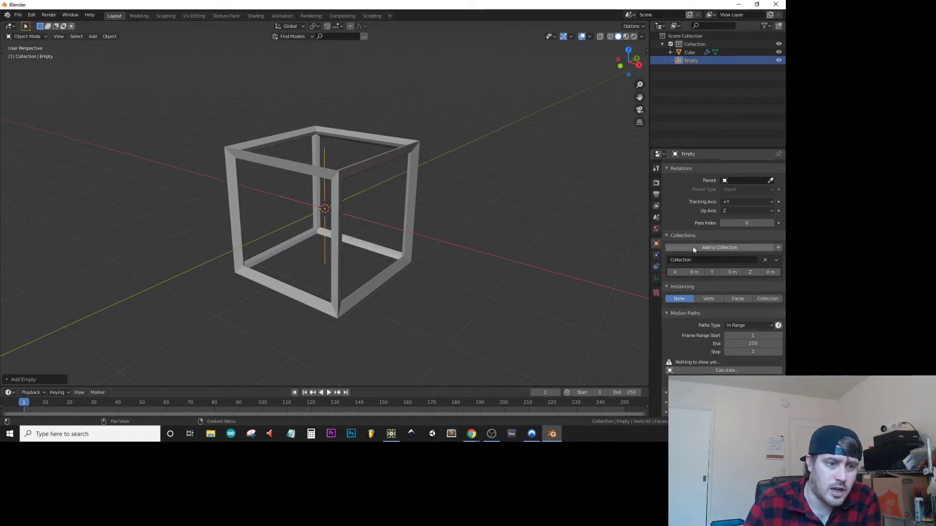
left_click(656, 256)
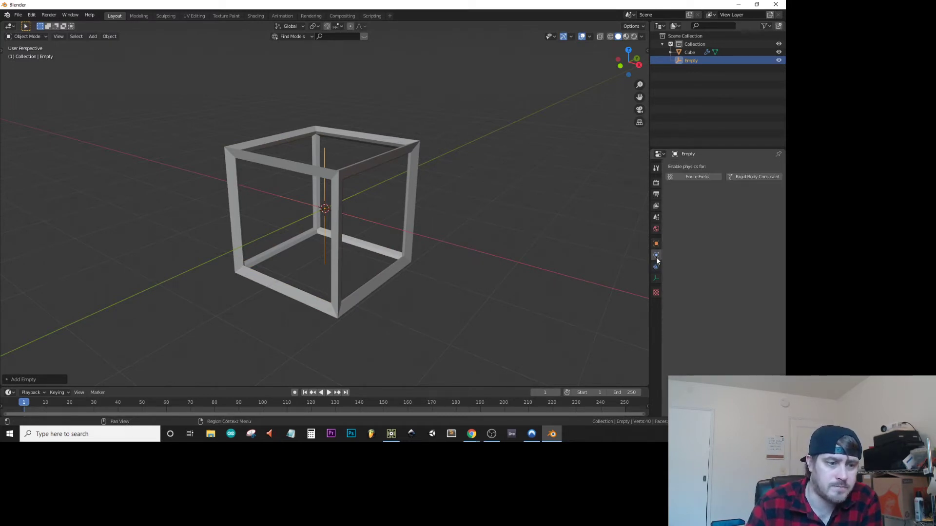
left_click(655, 268)
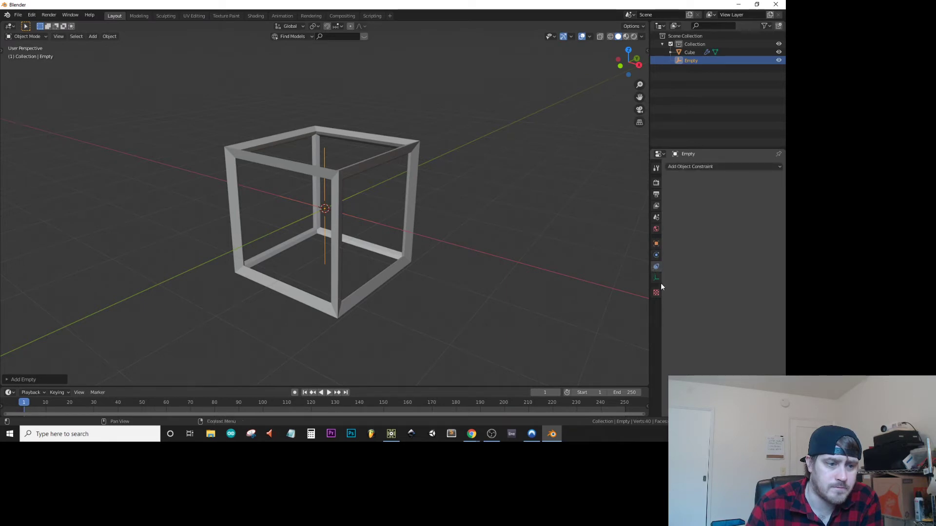
left_click(655, 279)
left_click(657, 243)
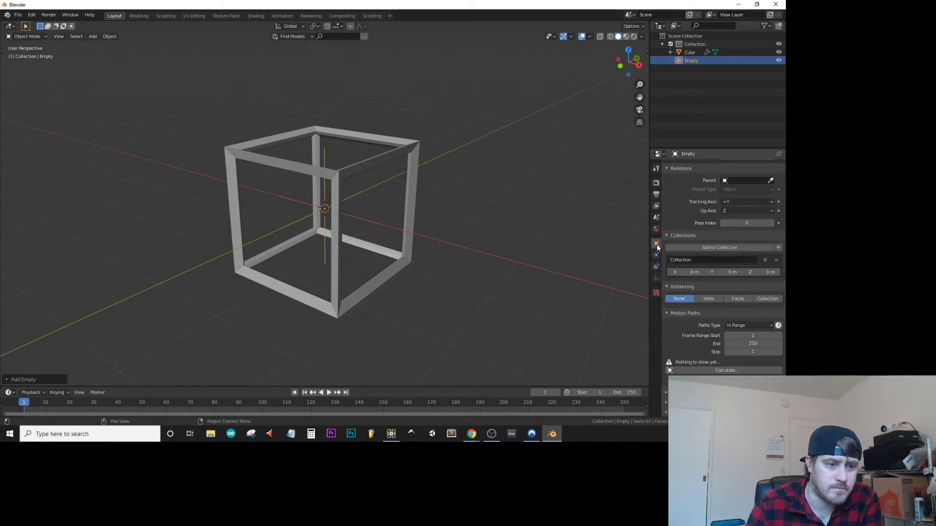
Step: Add an Array modifier to the wireframe cube and assign the Empty as its object offset
left_click(688, 53)
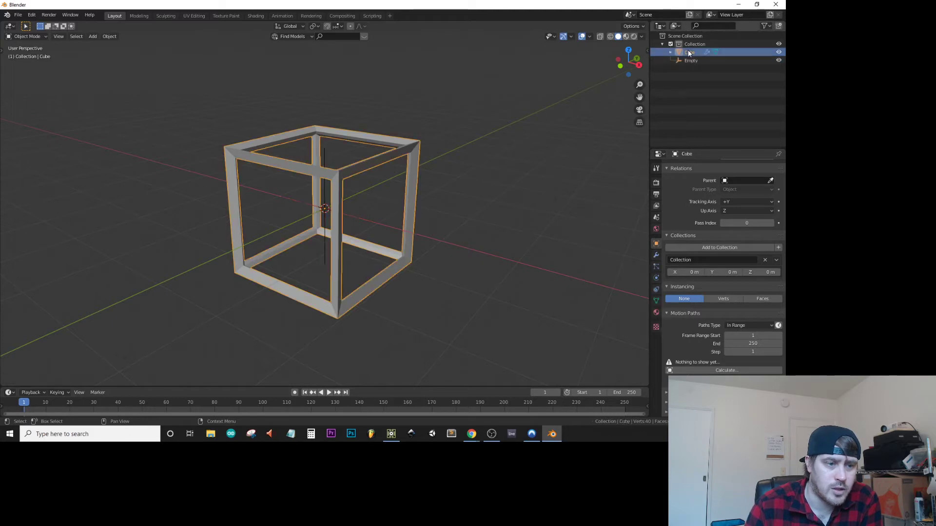
left_click(656, 255)
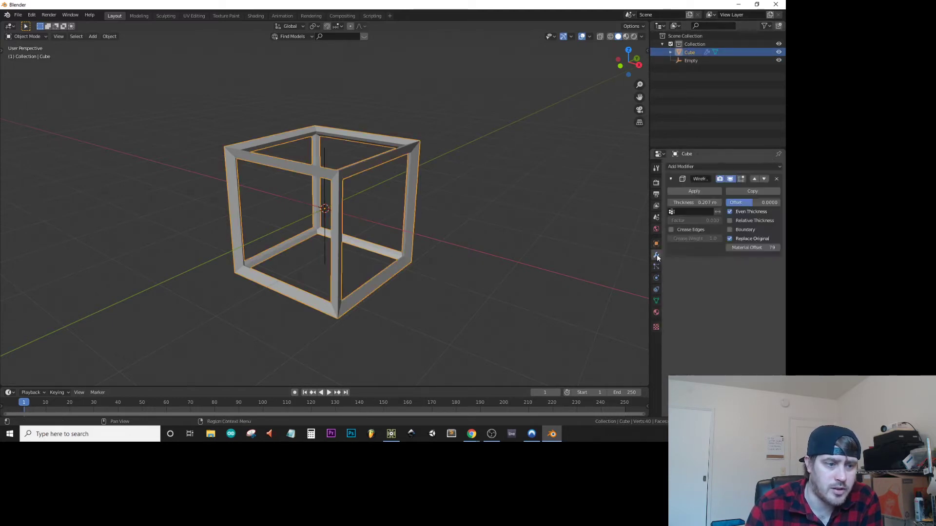
left_click(696, 167)
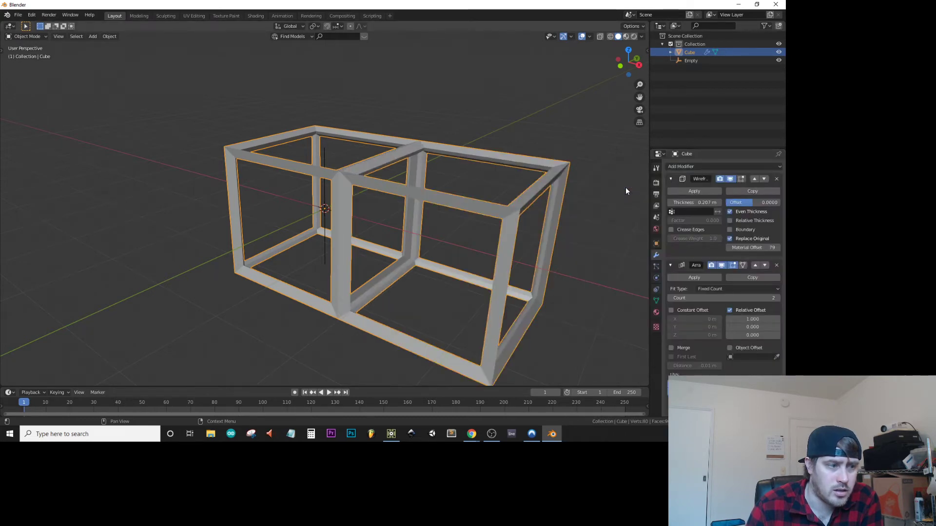
middle_click_drag(428, 222, 481, 215)
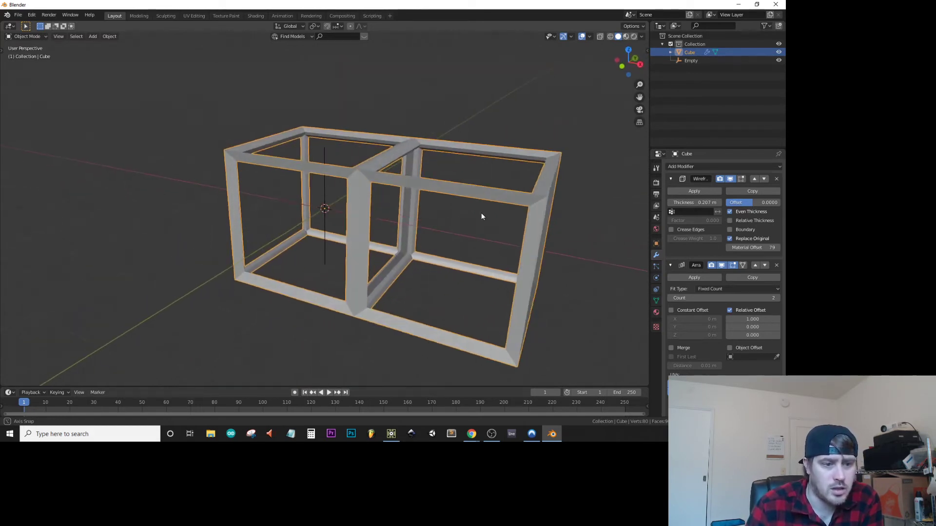
scroll(708, 256, "down", 1)
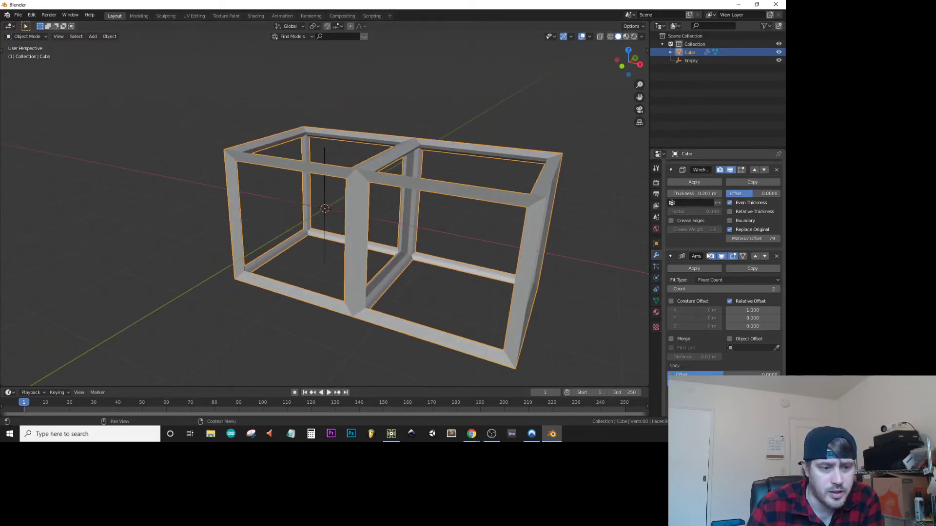
left_click(744, 347)
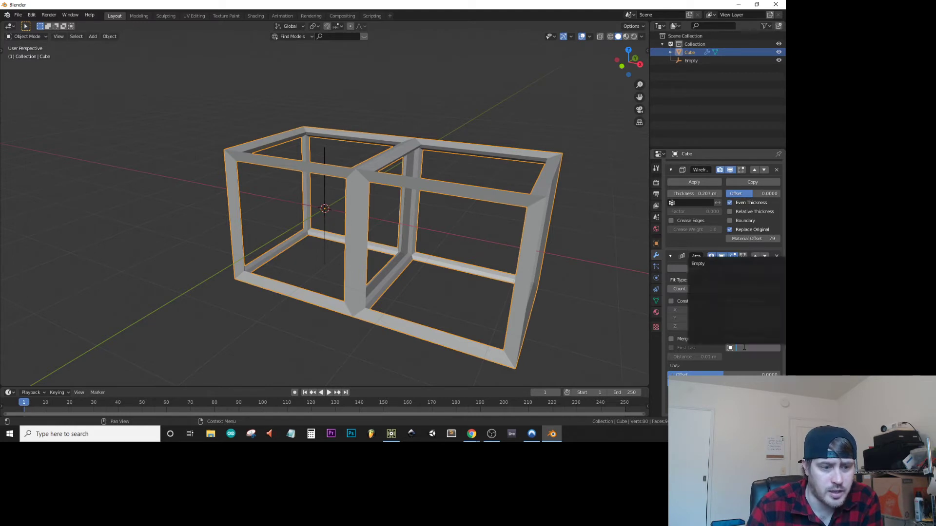
left_click(708, 263)
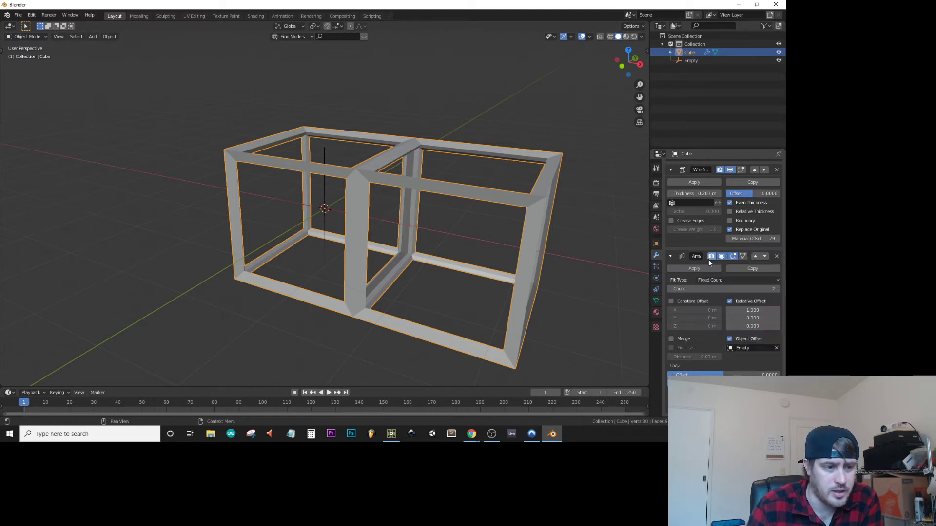
Step: Set the Array modifier's fixed count to 20 on the wireframe cube
left_click_drag(720, 292, 729, 293)
middle_click_drag(487, 211, 518, 203)
scroll(502, 209, "down", 8)
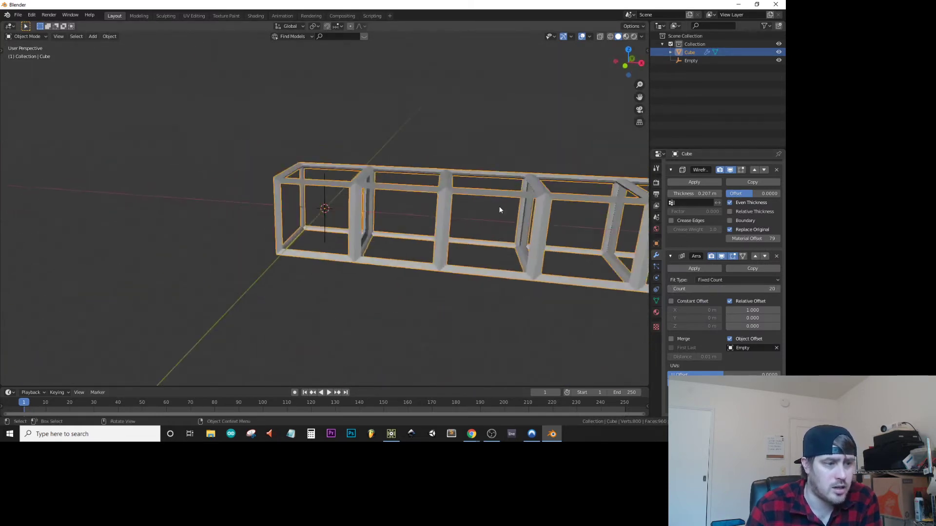
scroll(499, 211, "up", 3)
scroll(499, 211, "down", 2)
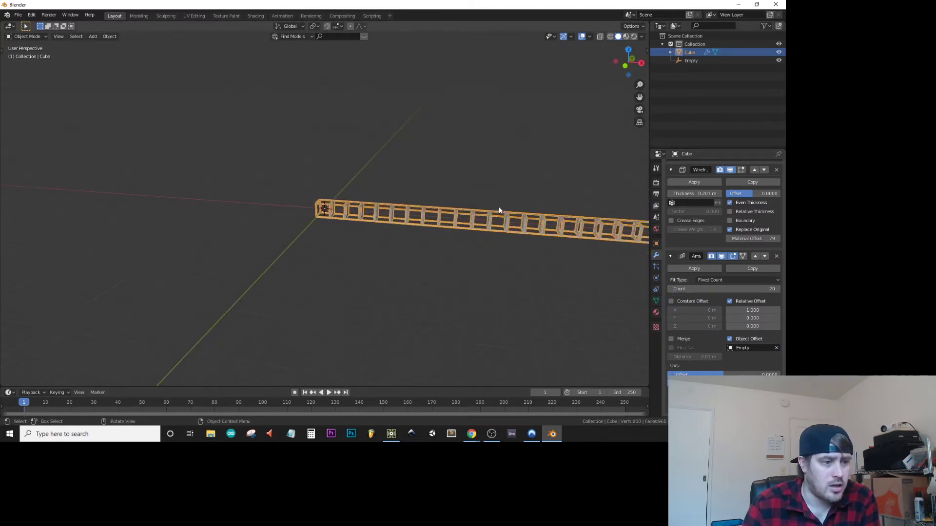
scroll(498, 211, "up", 1)
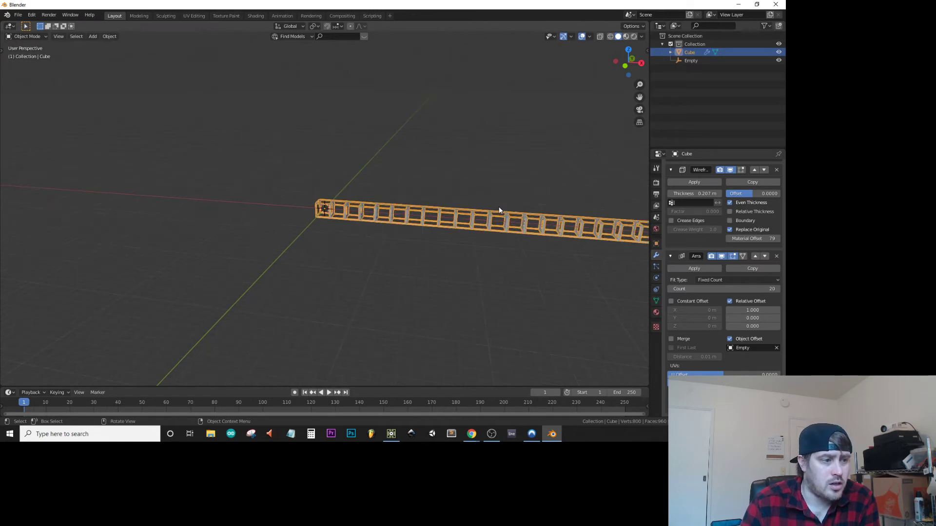
Step: Try offsetting the Empty along the X and Z axes, and place it about 0.03 m along the global Y axis
left_click(681, 61)
scroll(320, 221, "up", 6)
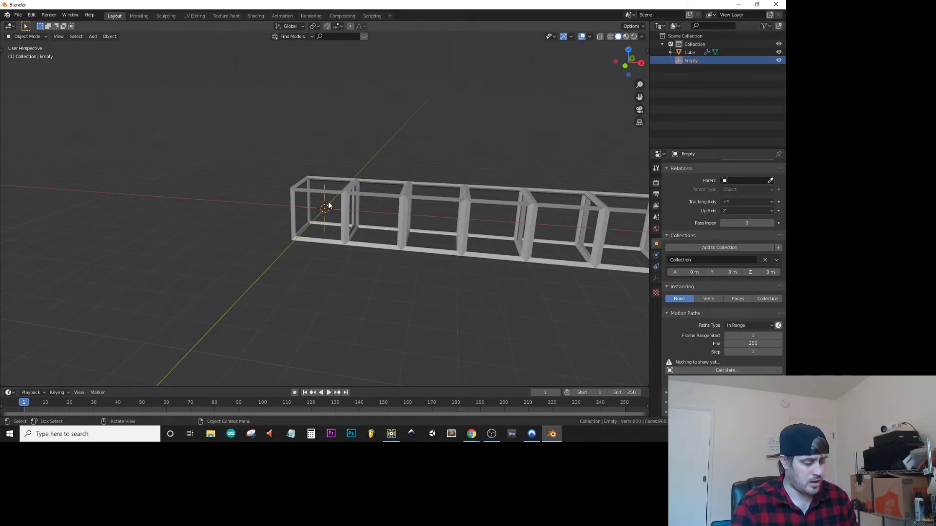
key("g")
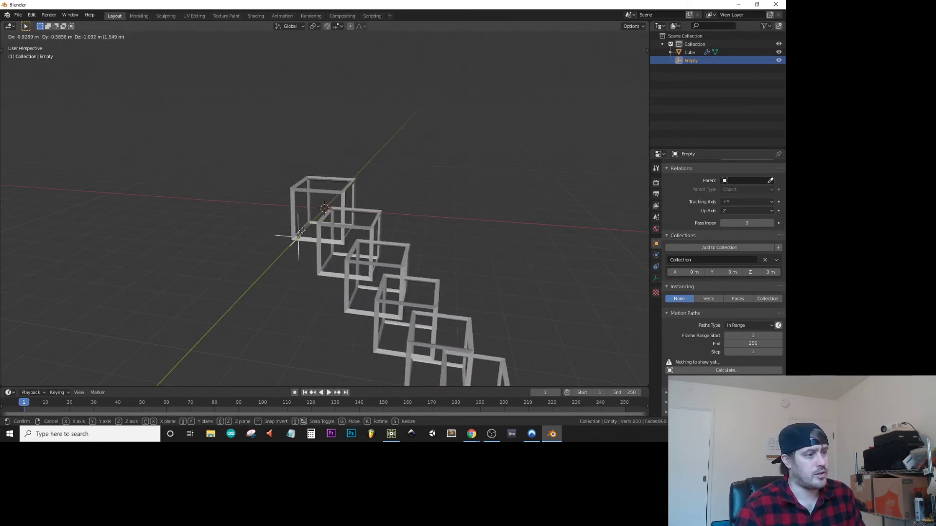
key("x")
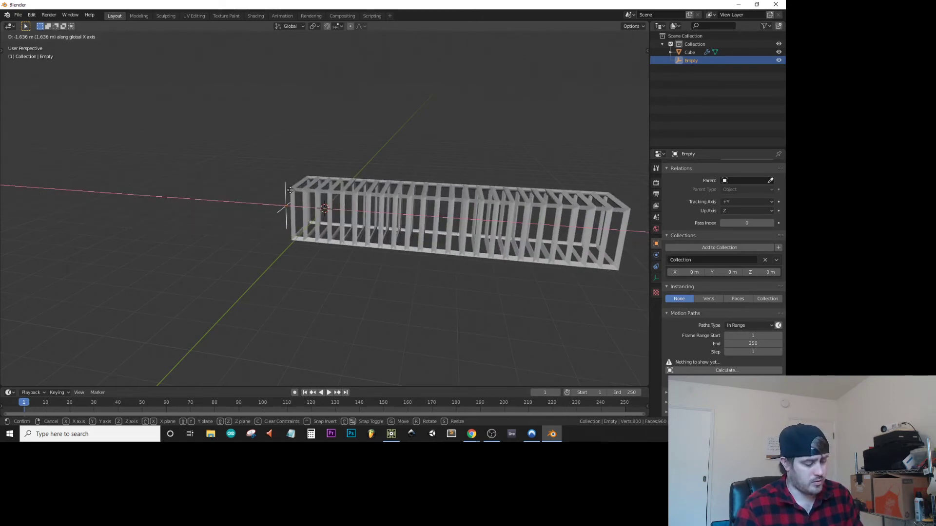
key("z")
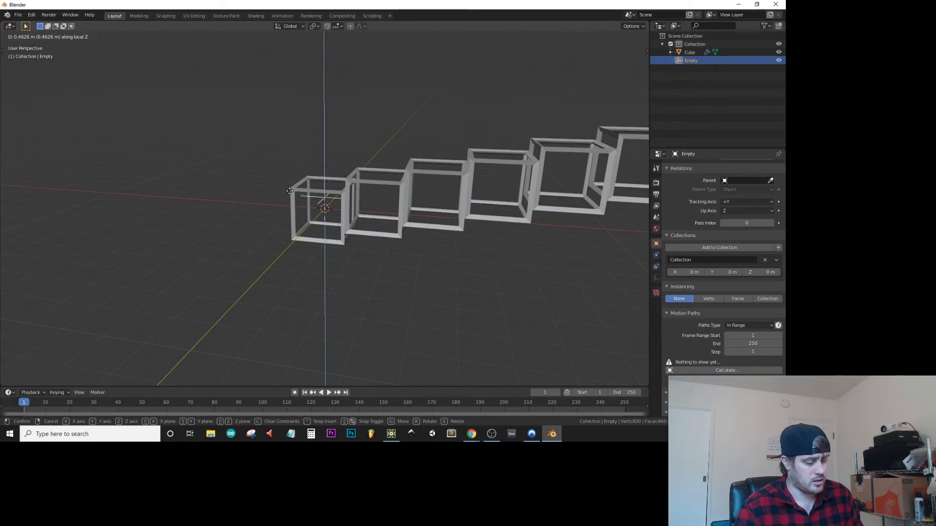
key("y")
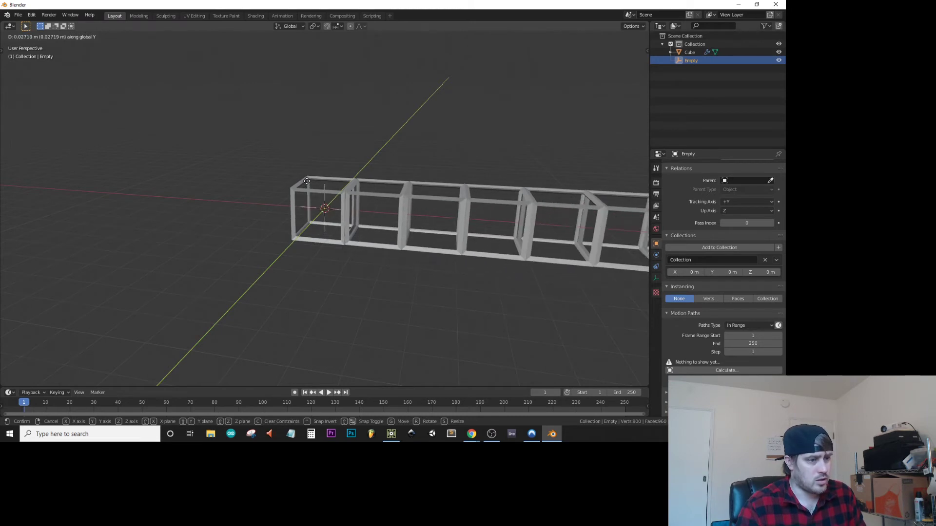
left_click(307, 182)
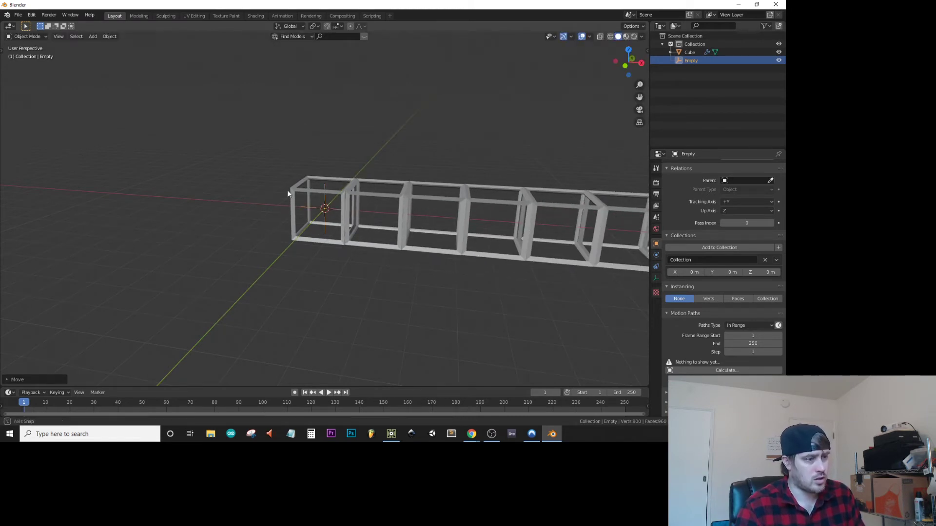
Step: Examine the array of wireframe cubes end-on, from inside and outside the tunnel
middle_click_drag(290, 192, 329, 192)
scroll(328, 192, "up", 10)
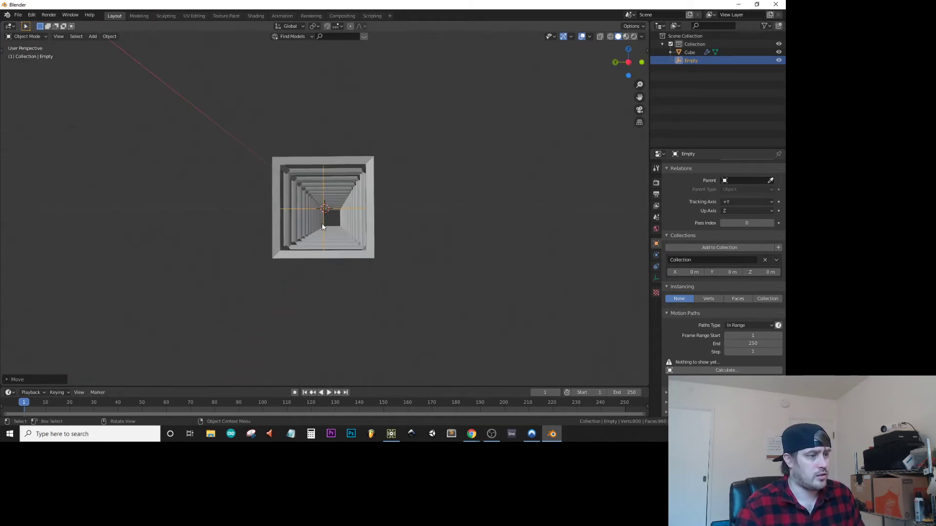
scroll(323, 233, "down", 8)
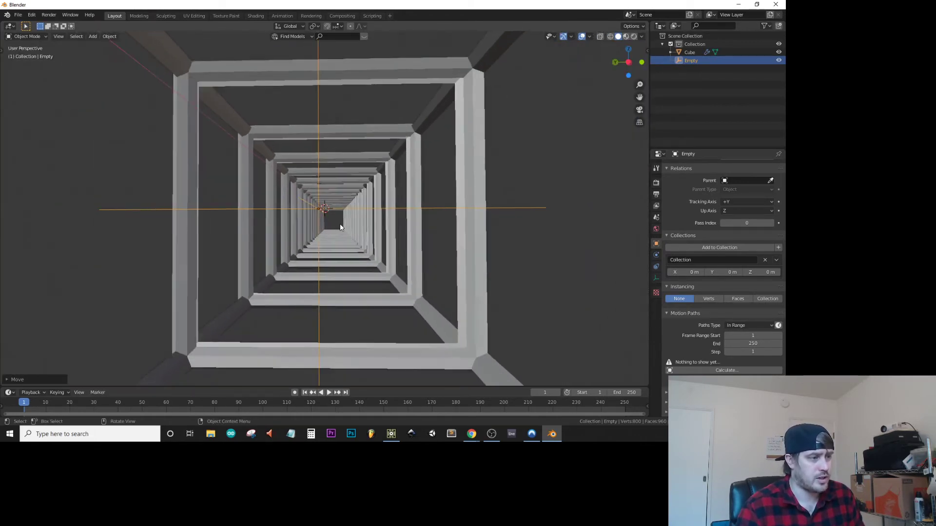
middle_click_drag(340, 226, 341, 233)
scroll(334, 161, "up", 8)
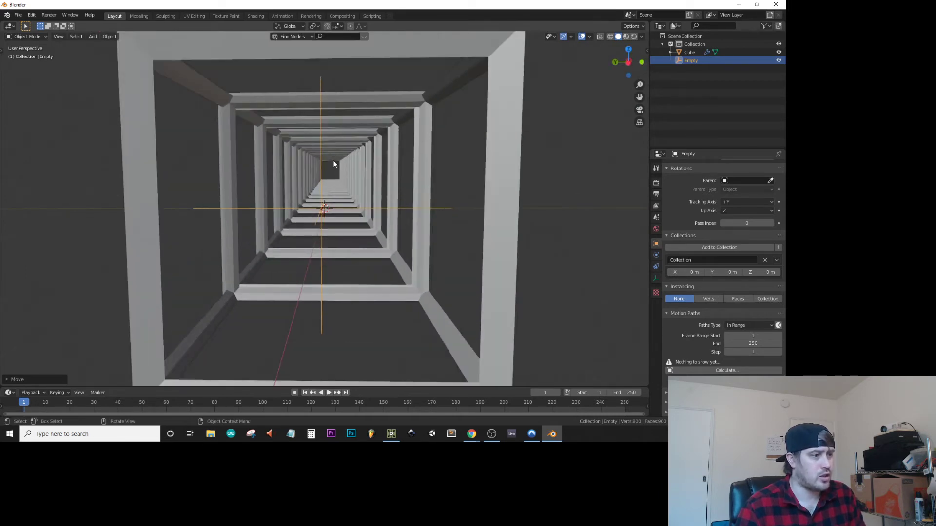
scroll(336, 162, "down", 8)
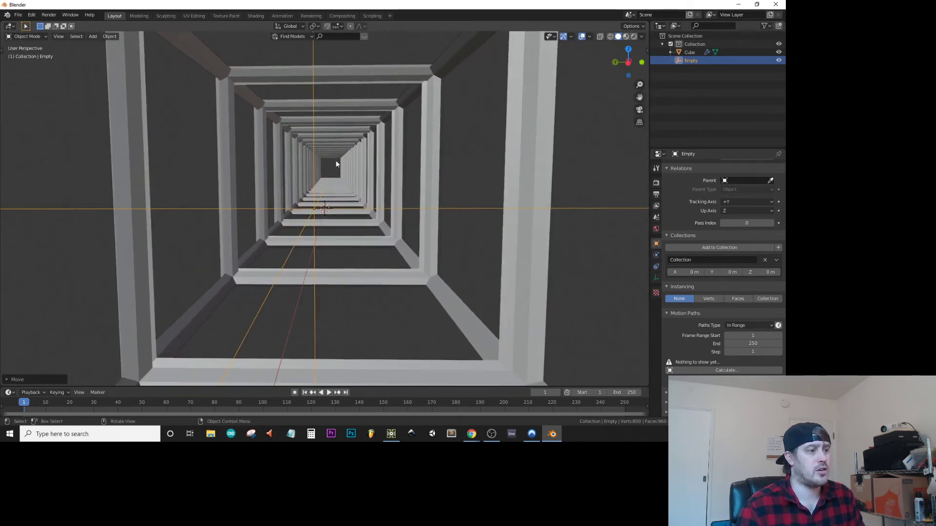
scroll(336, 165, "down", 3)
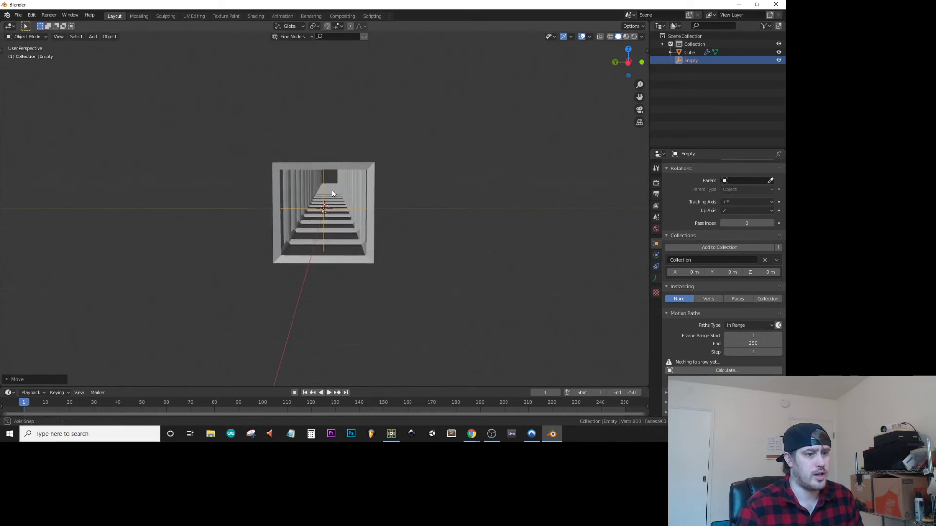
middle_click_drag(332, 189, 334, 195)
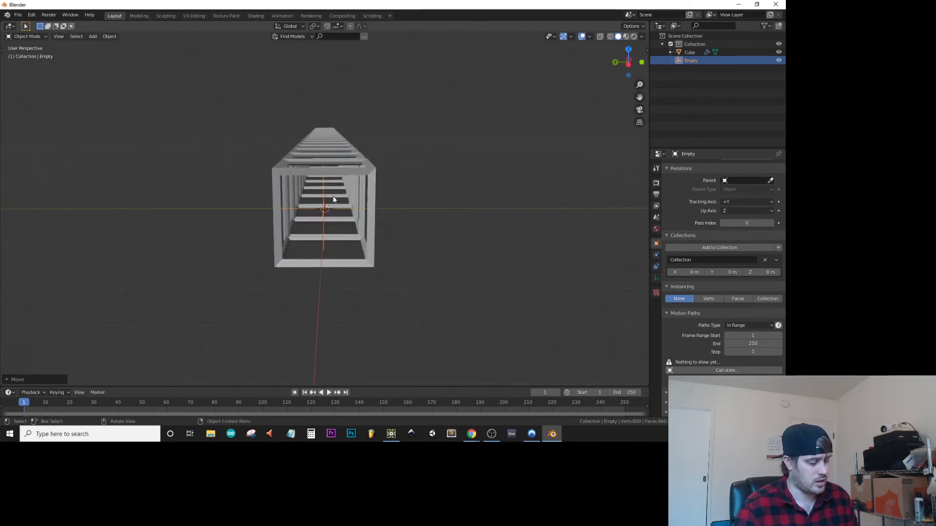
Step: Add a camera at the origin facing down the tunnel and switch to the camera view
key("shift+a")
mouse_move(334, 199)
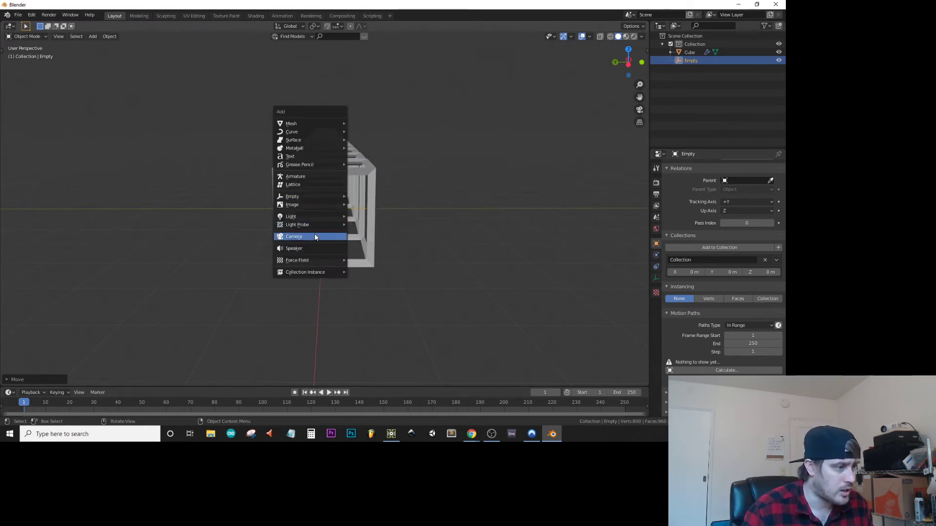
left_click(314, 237)
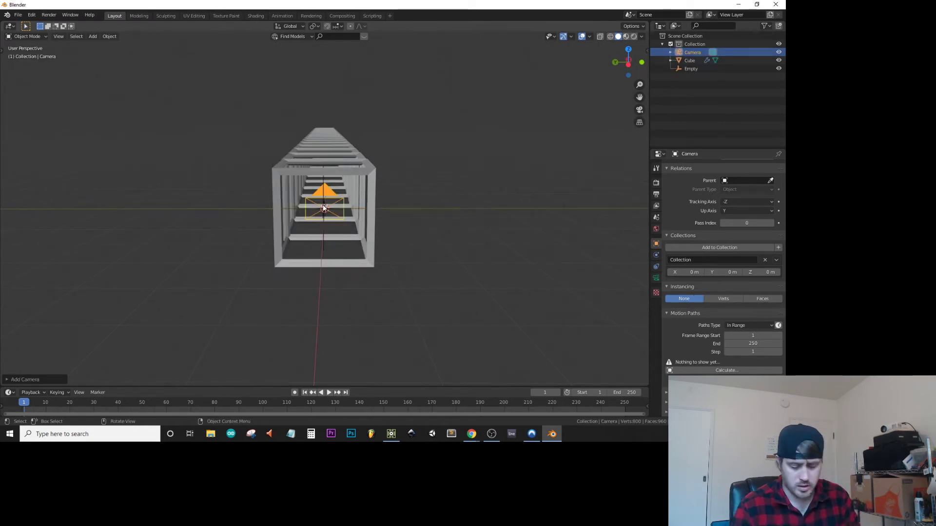
key("KP_0")
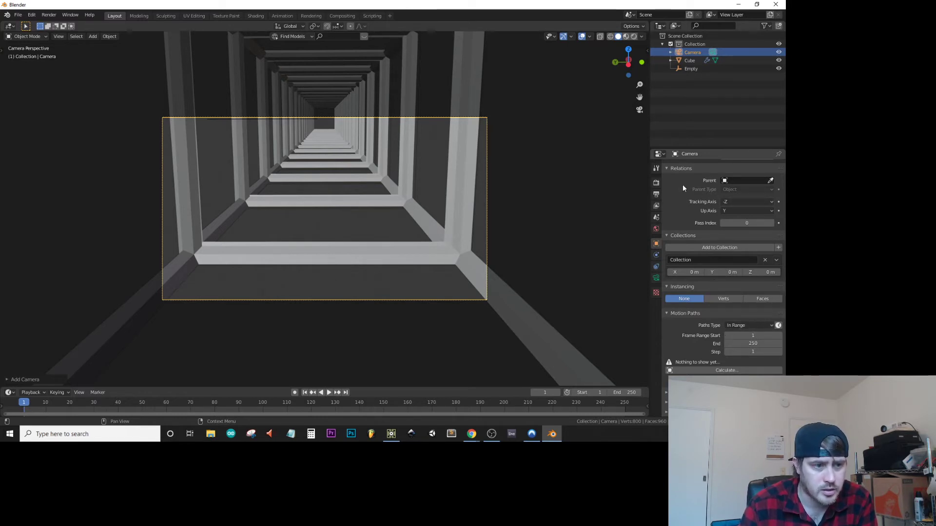
Step: Reset the camera's X, Y and Z rotation to 0°
left_click(668, 168)
scroll(677, 197, "up", 8)
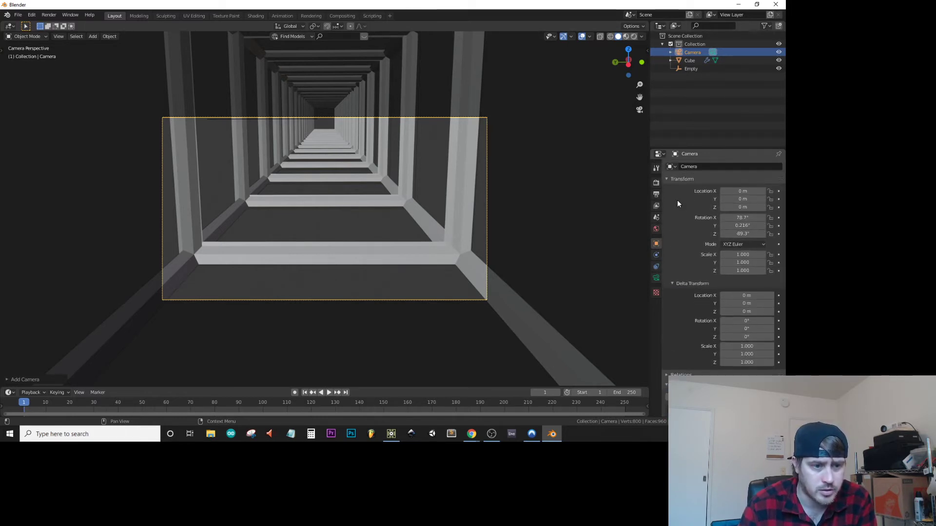
left_click(742, 218)
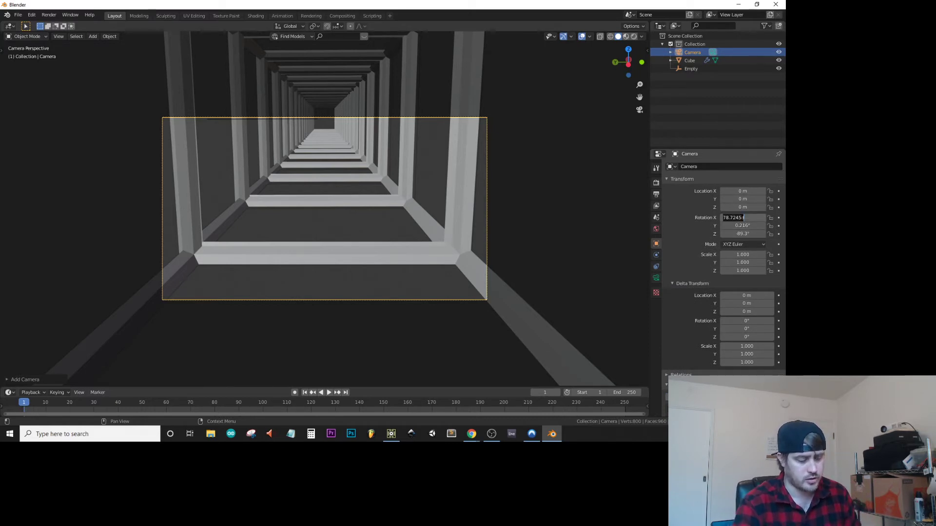
key("Tab")
type("0")
key("Tab")
type("0")
key("Return")
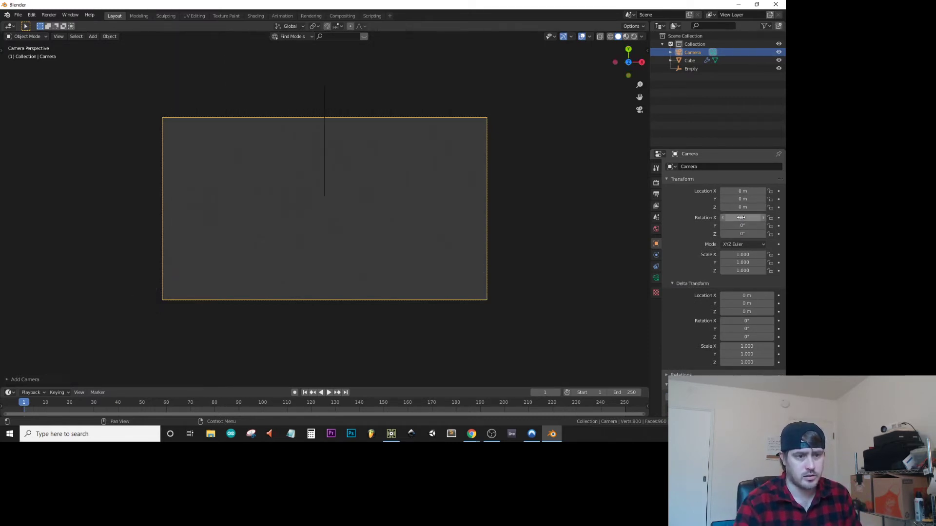
scroll(308, 202, "down", 5)
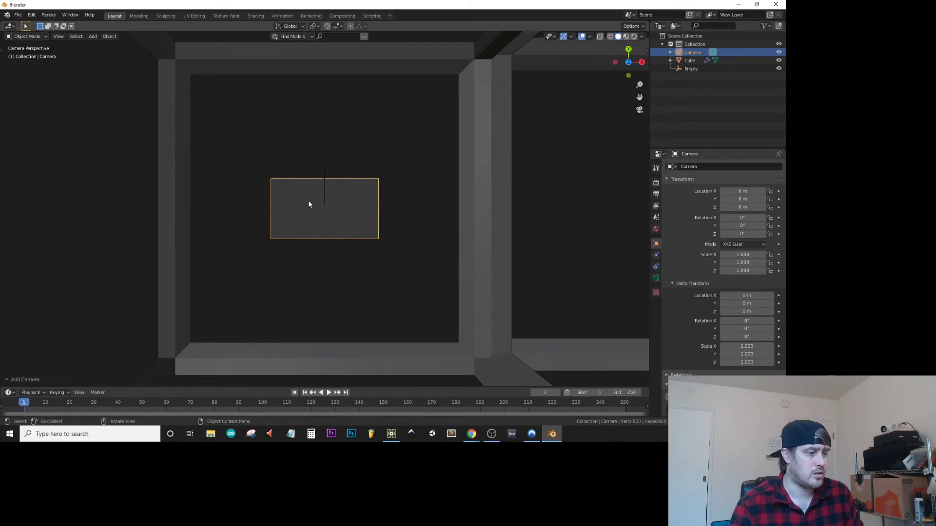
left_click_drag(742, 218, 751, 218)
left_click(753, 215)
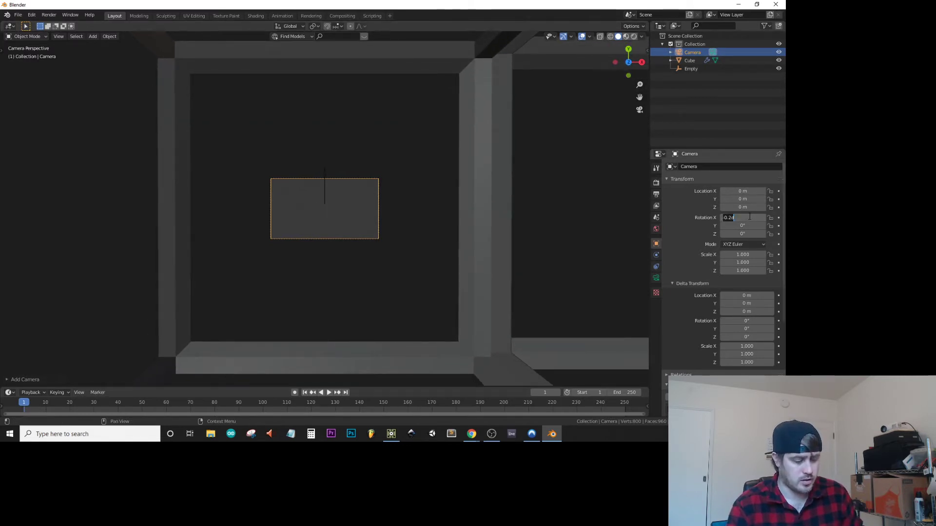
type("0")
key("Return")
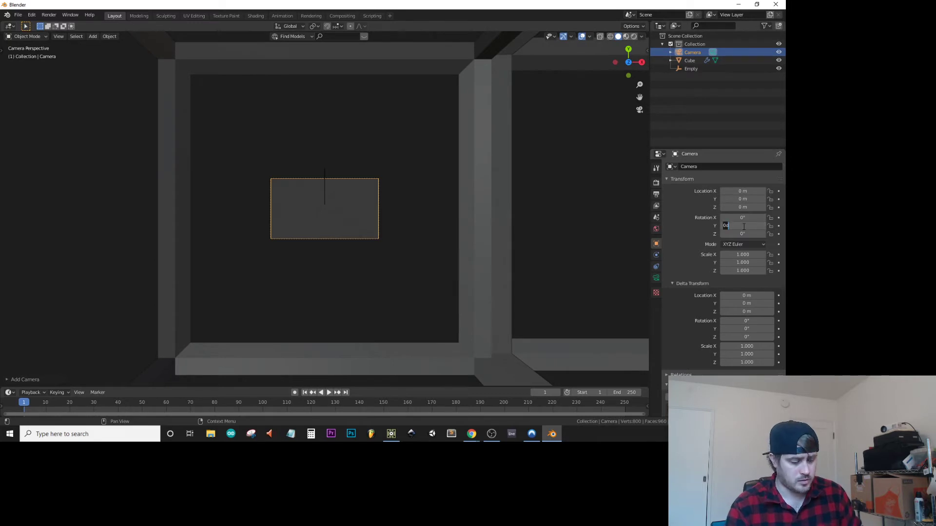
Step: Set the camera's Y rotation to 270° to point it straight down the tunnel of cubes
key("Return")
left_click(743, 225)
type("90d")
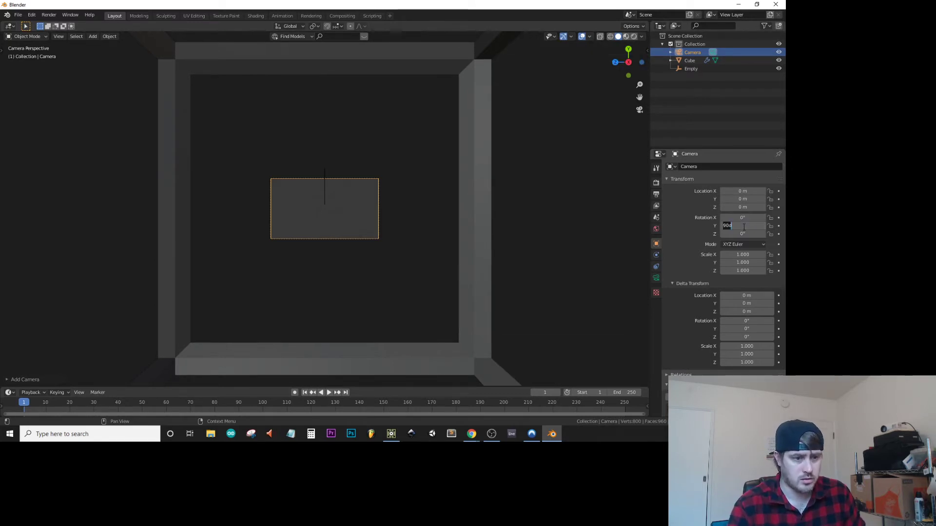
key("Return")
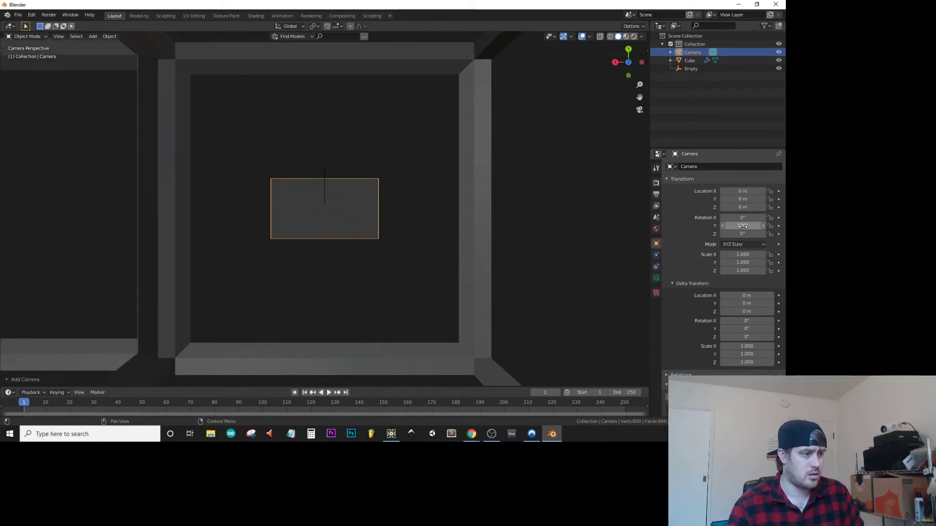
left_click_drag(743, 226, 785, 226)
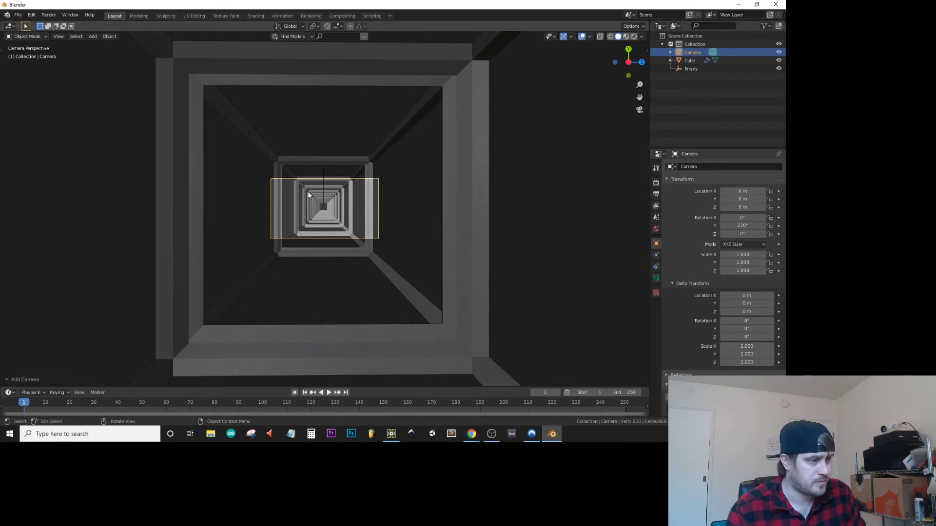
scroll(323, 185, "up", 5)
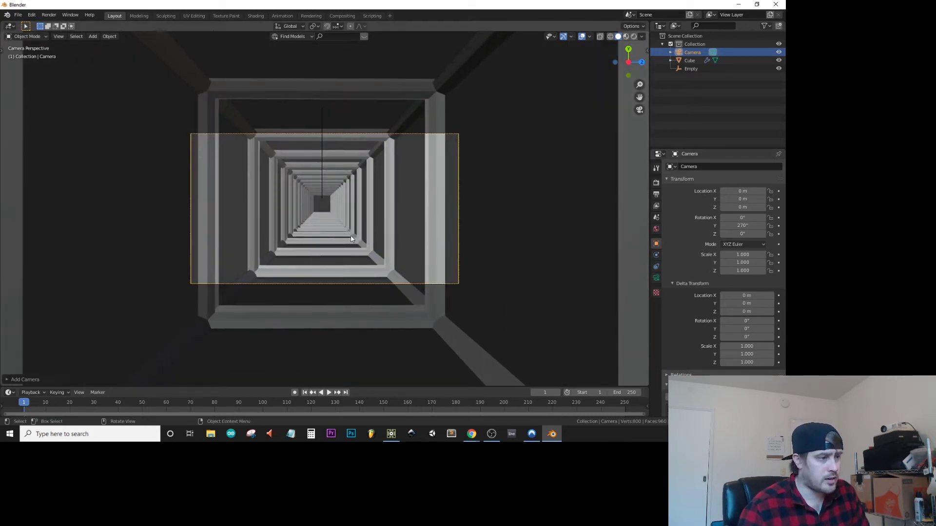
scroll(351, 238, "up", 3)
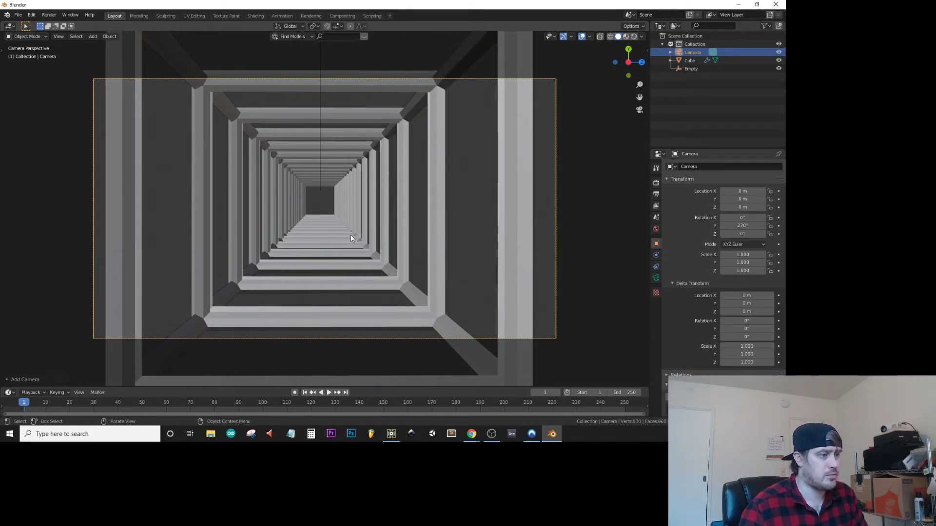
scroll(351, 239, "down", 2)
scroll(351, 238, "up", 2)
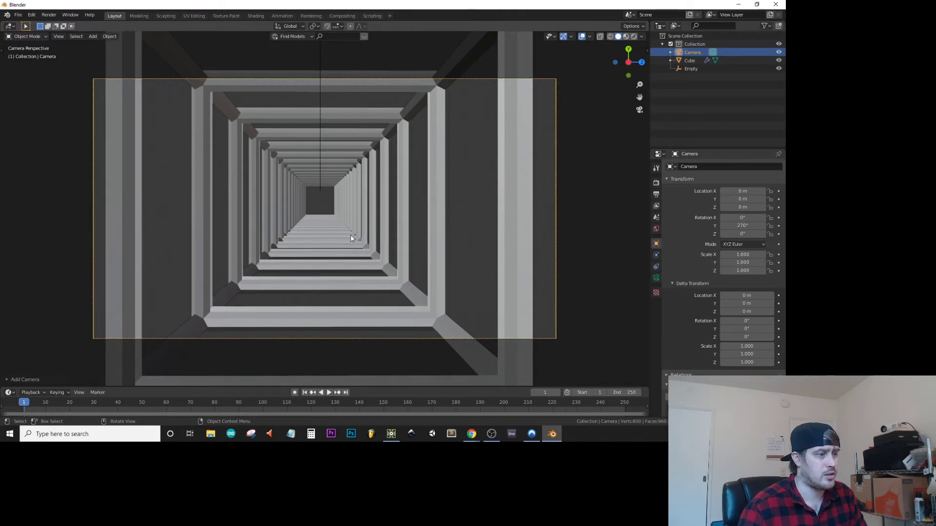
Step: Leave the camera view and set the render output's horizontal resolution to 1080 px
middle_click_drag(351, 239, 483, 298)
scroll(482, 299, "down", 5)
middle_click_drag(246, 349, 165, 346)
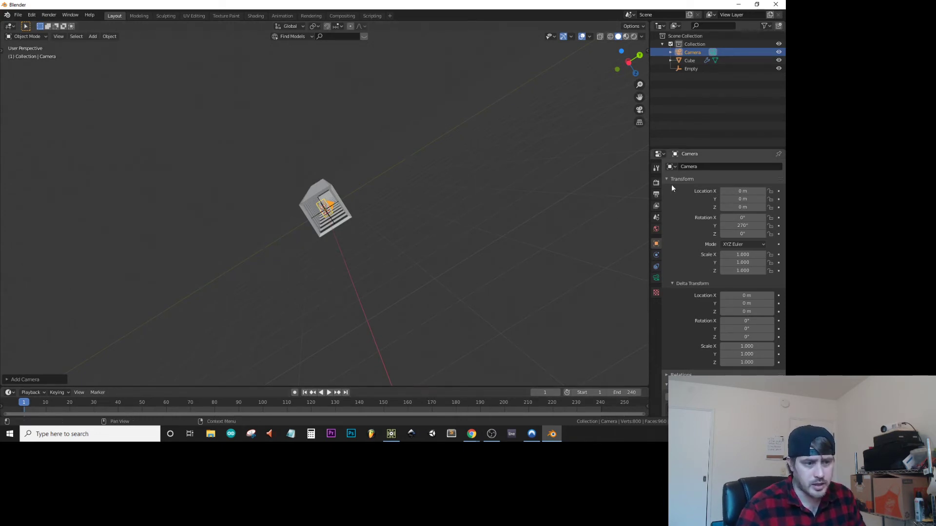
left_click(656, 195)
left_click(748, 177)
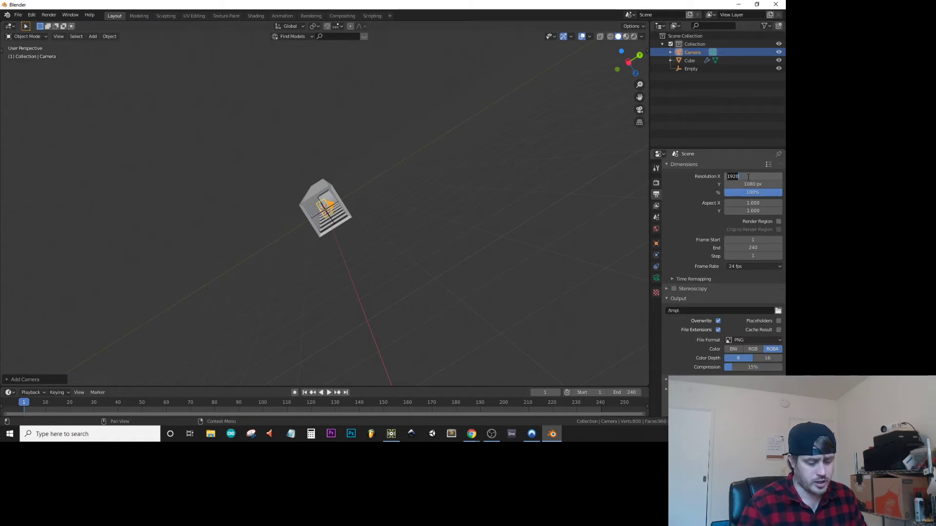
type("1080")
key("Return")
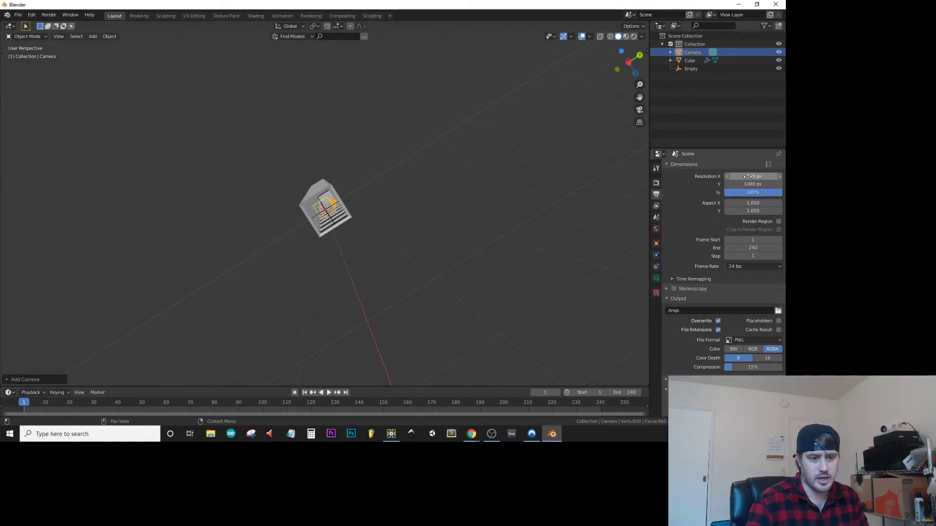
Step: Set the render output path to the renders2020 folder
left_click(778, 311)
left_click(219, 282)
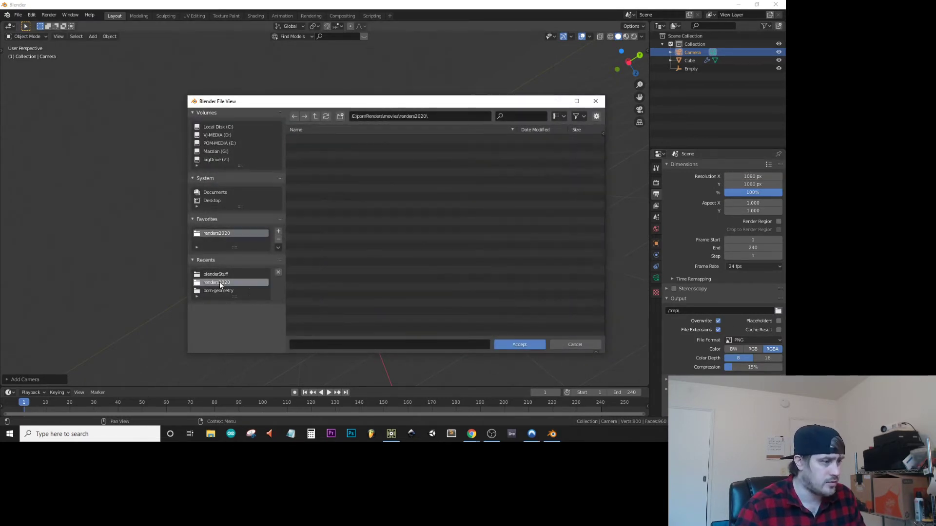
left_click(524, 344)
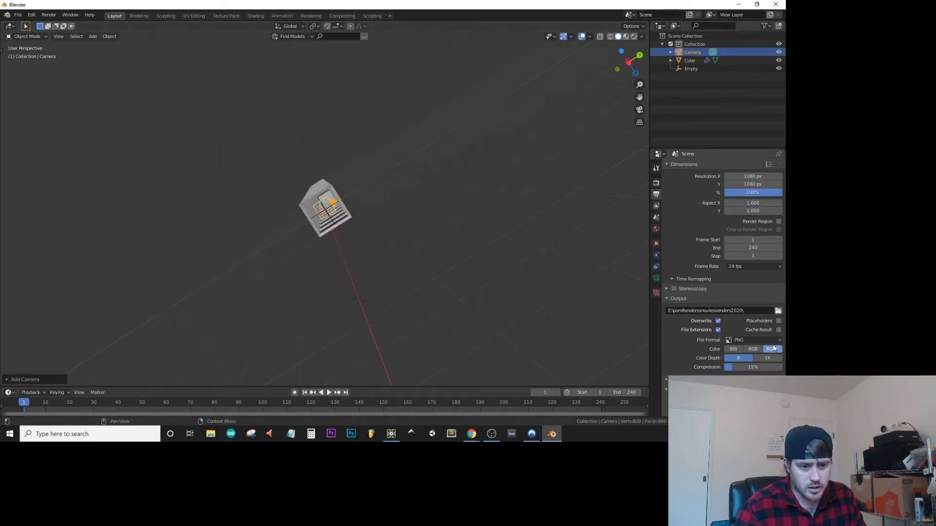
Step: Set the output format to FFmpeg video with an MPEG-4 container and High quality output
left_click(774, 339)
left_click(745, 293)
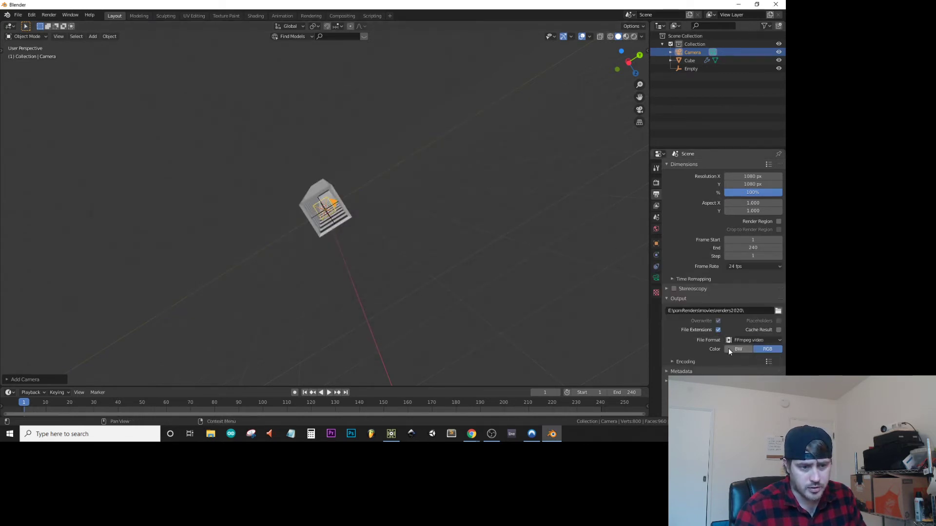
left_click(718, 360)
left_click(753, 373)
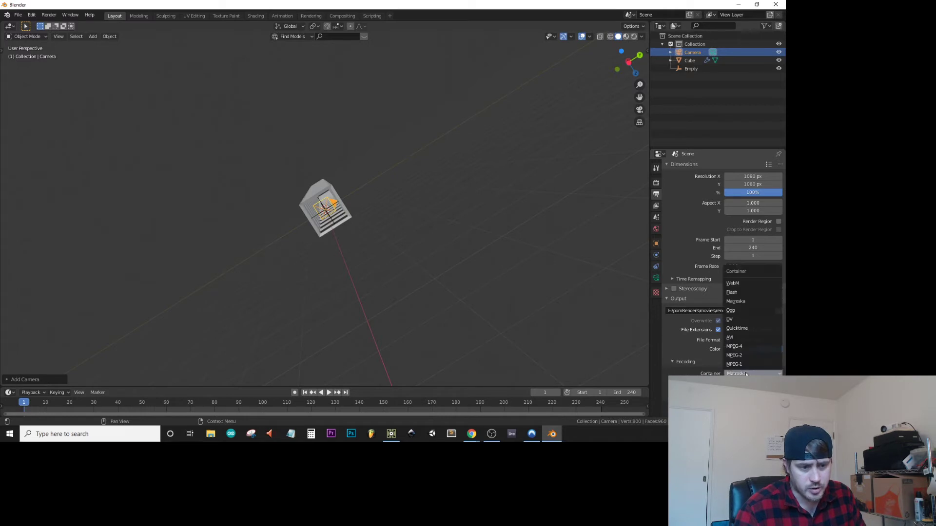
left_click(748, 347)
scroll(706, 362, "down", 4)
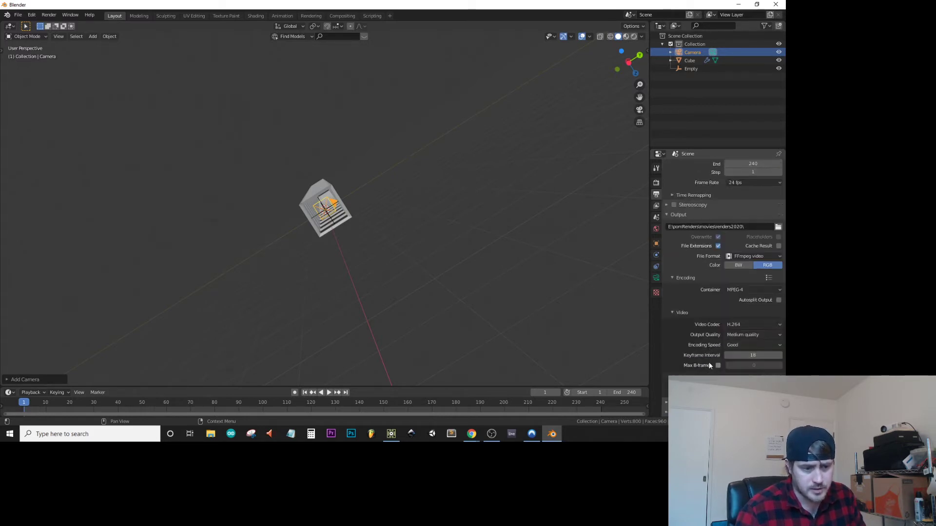
left_click(743, 334)
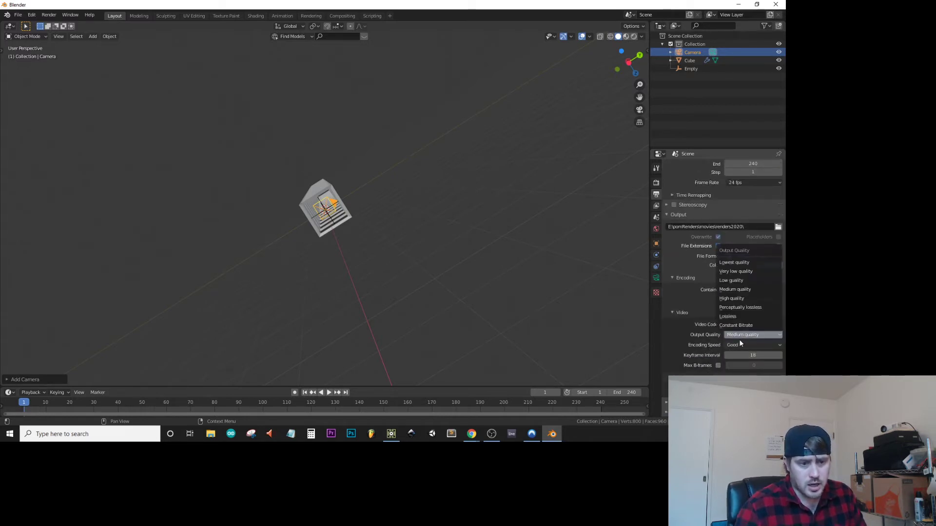
left_click(740, 301)
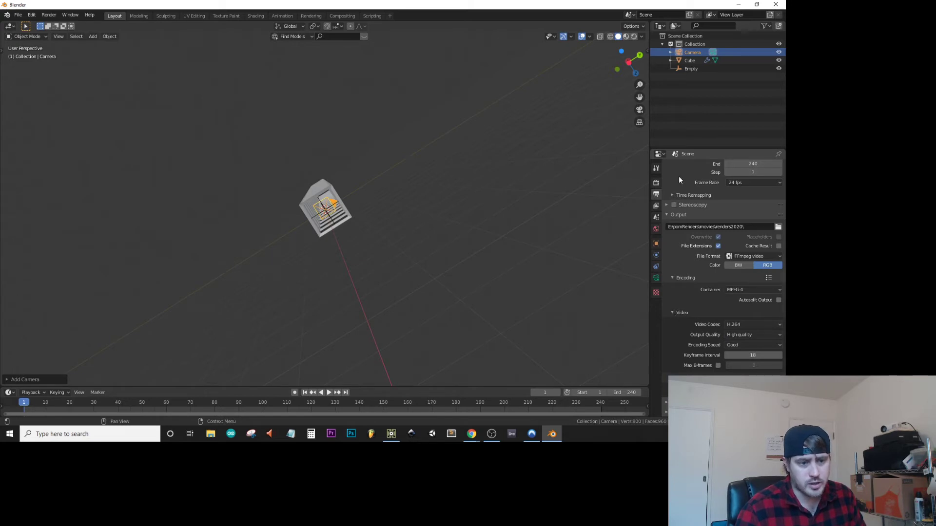
scroll(769, 190, "up", 4)
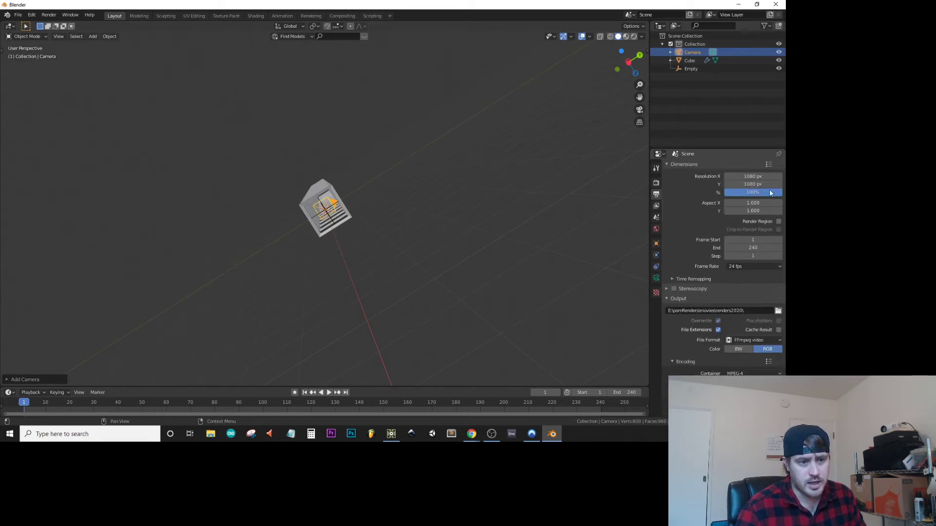
Step: Create a new material on the wireframe cube and set its surface shader to Emission
left_click(656, 185)
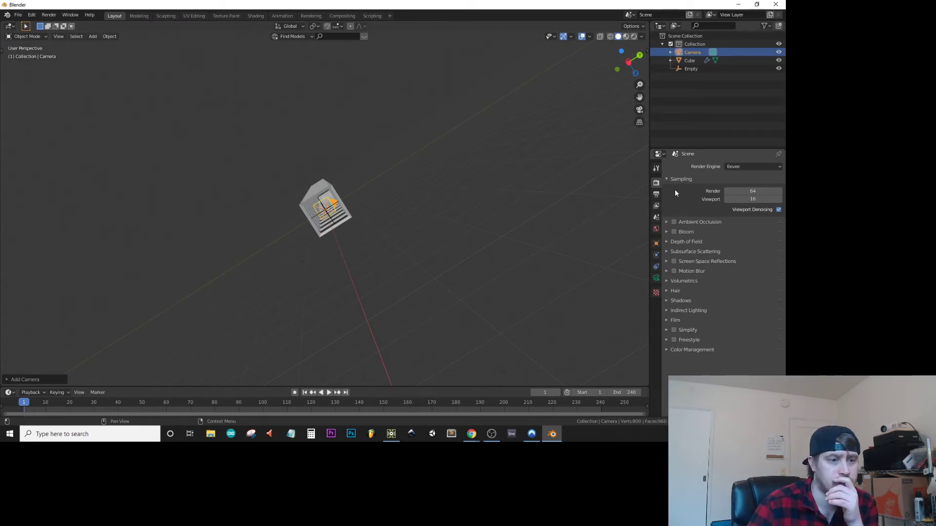
left_click(689, 59)
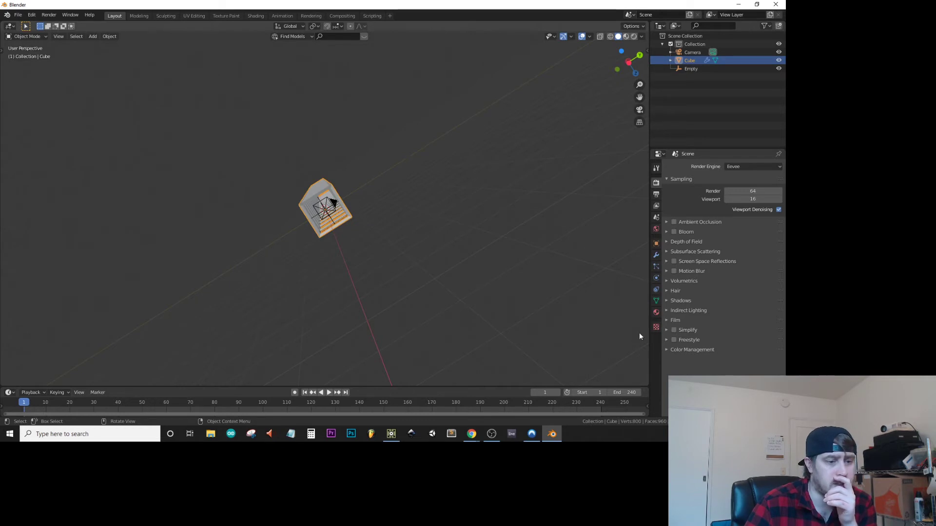
left_click(656, 312)
left_click(722, 202)
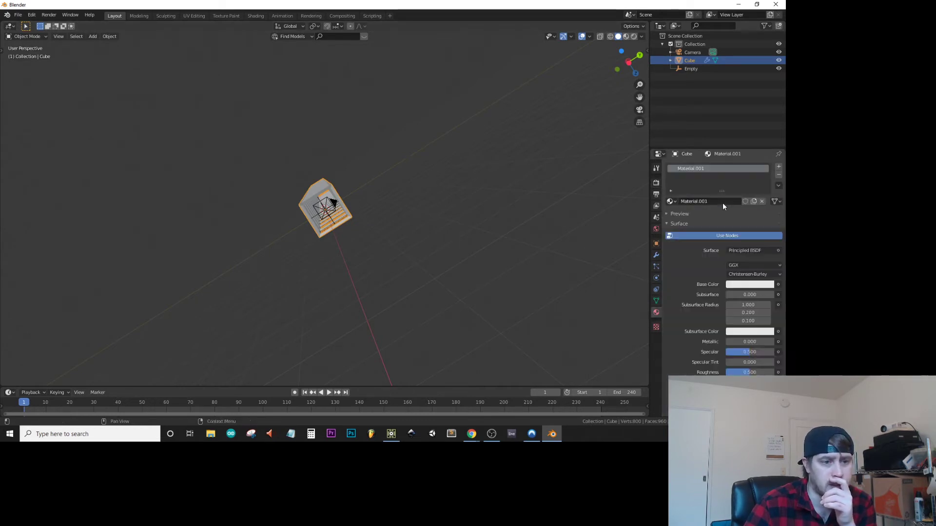
left_click(748, 251)
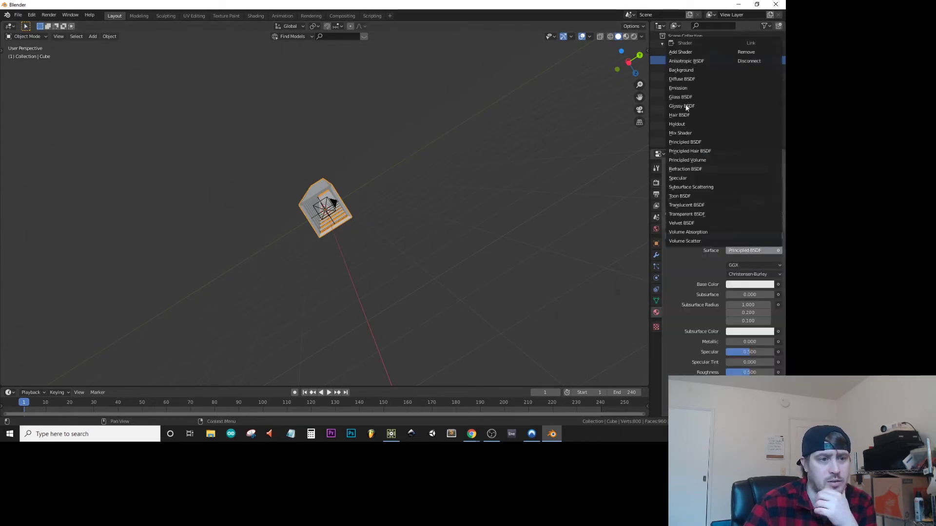
left_click(686, 88)
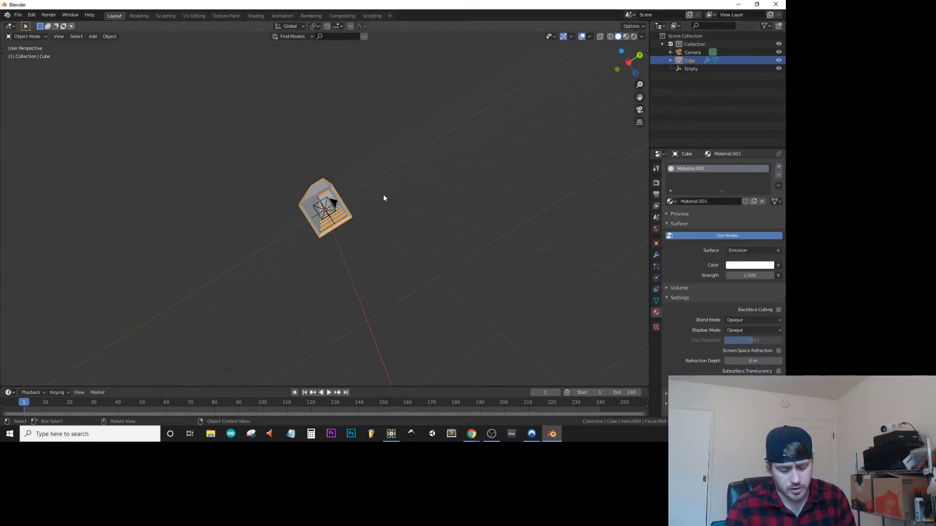
Step: Show the camera view in rendered shading and make the cube's emission yellow with a strength of about 0.3
key("KP_0")
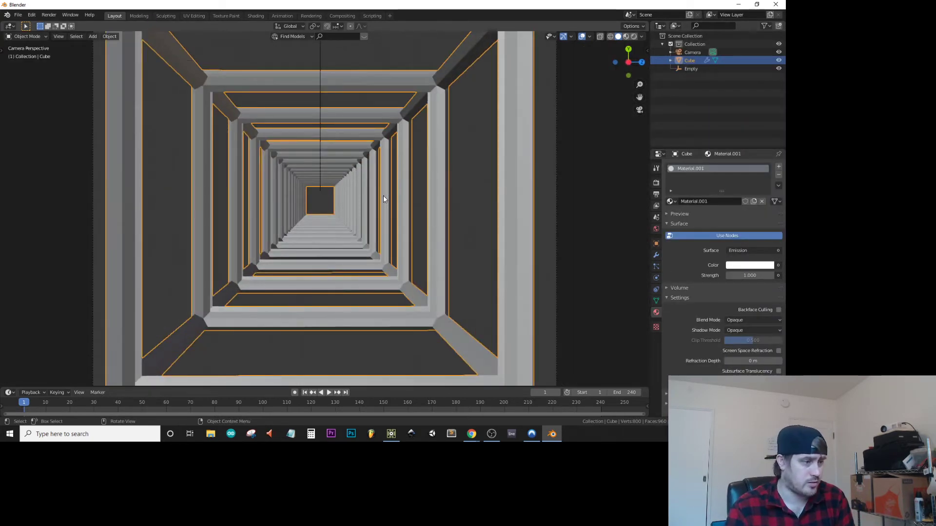
left_click(632, 37)
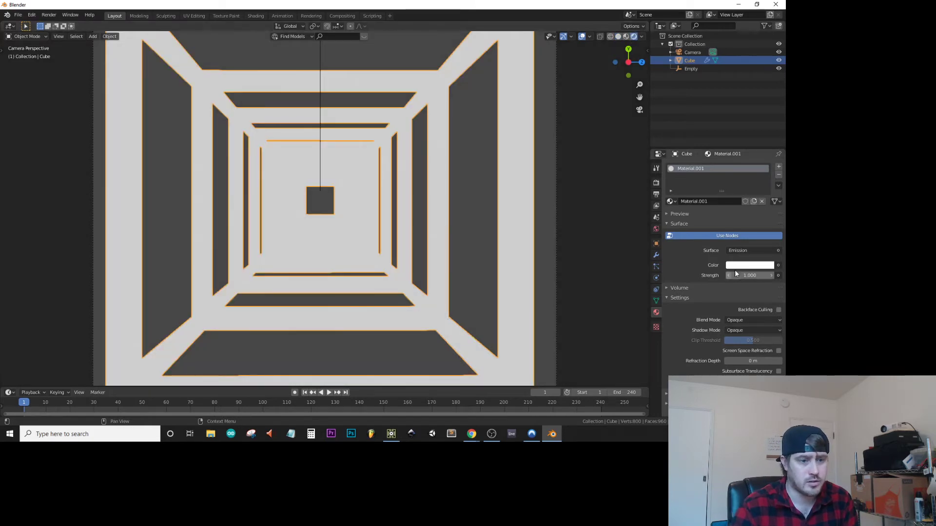
left_click(750, 266)
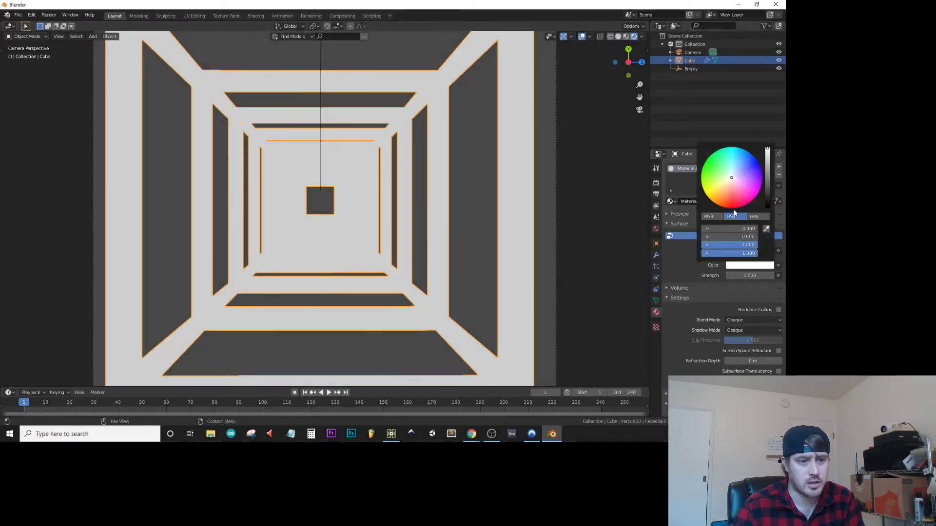
left_click_drag(735, 203, 714, 191)
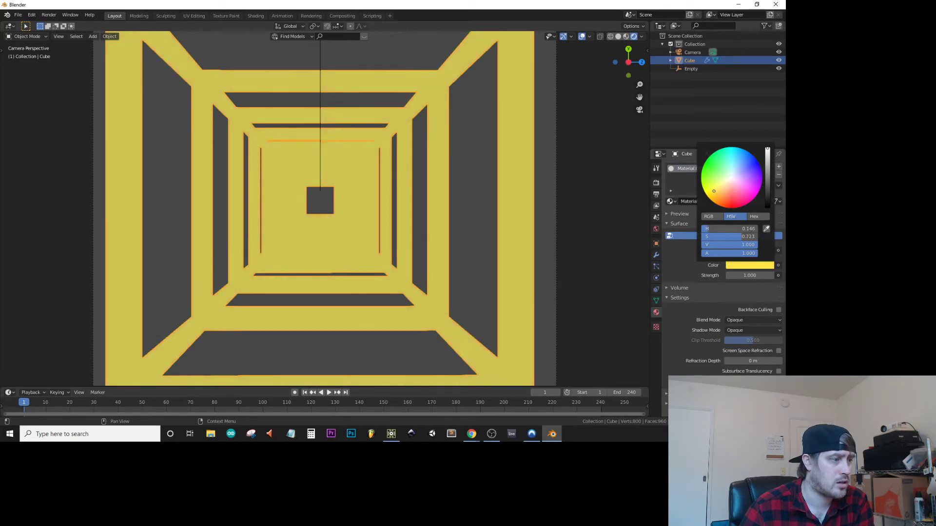
left_click_drag(741, 277, 731, 277)
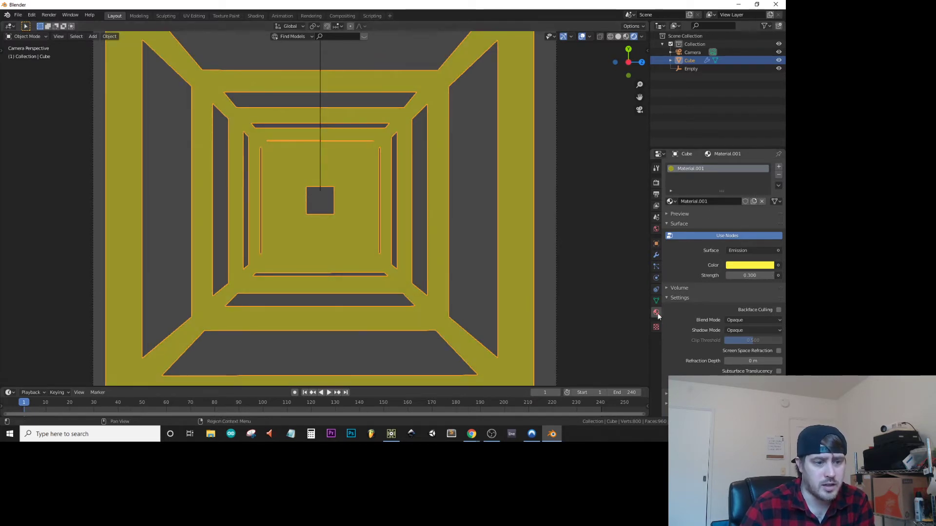
Step: Darken the world background color to black
left_click(656, 229)
left_click(735, 221)
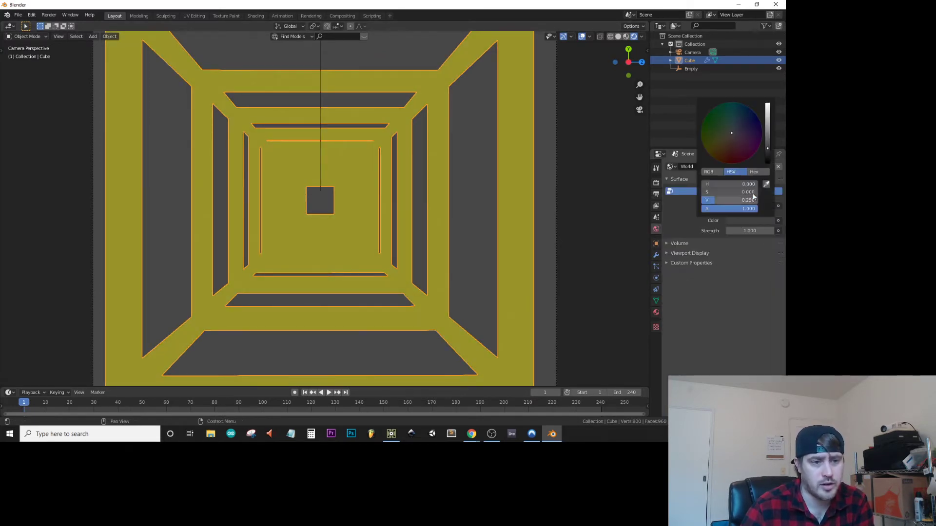
left_click_drag(768, 140, 767, 162)
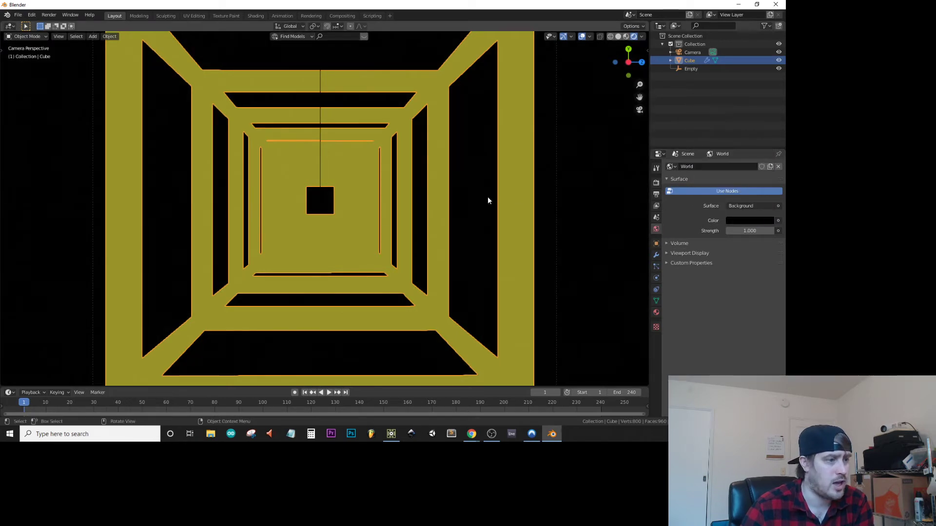
Step: Render a test still image of the yellow cube tunnel and close the render window
key("KP_0")
scroll(326, 183, "down", 4)
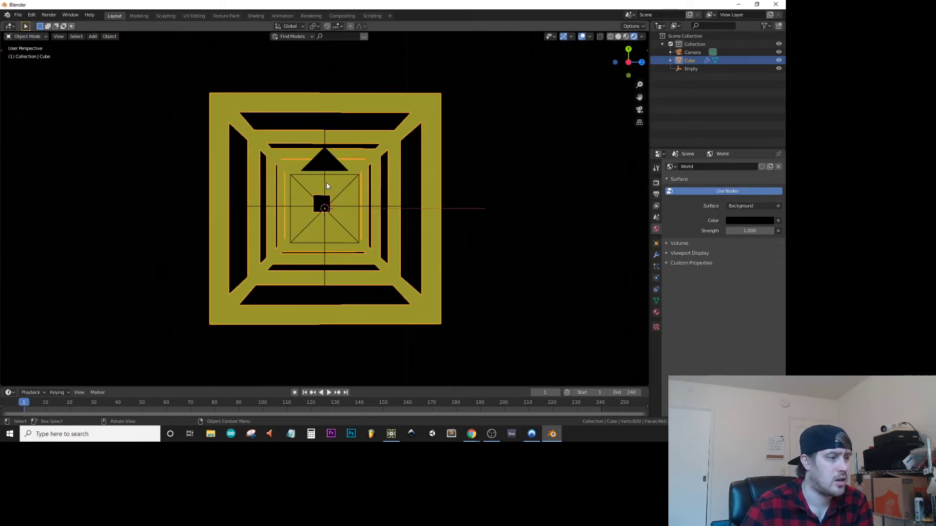
scroll(327, 183, "up", 3)
scroll(326, 186, "up", 1)
scroll(326, 186, "down", 4)
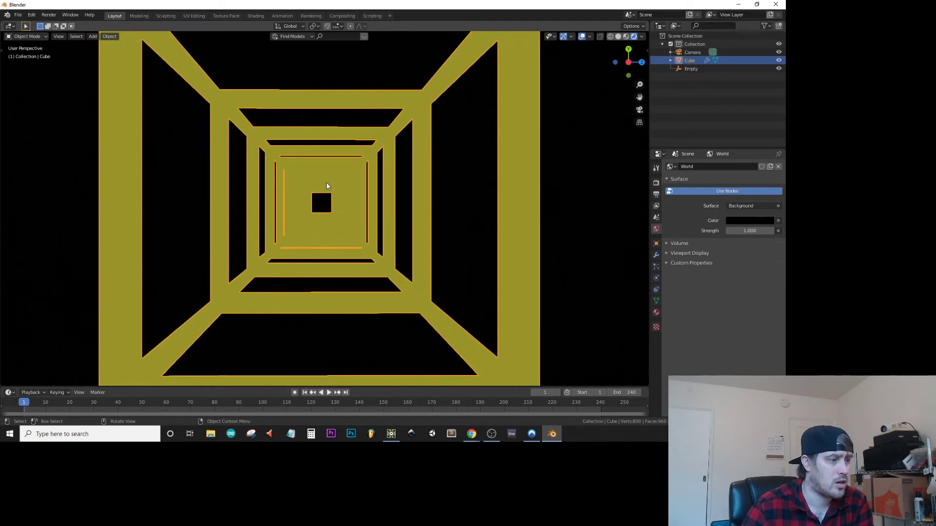
scroll(326, 186, "down", 1)
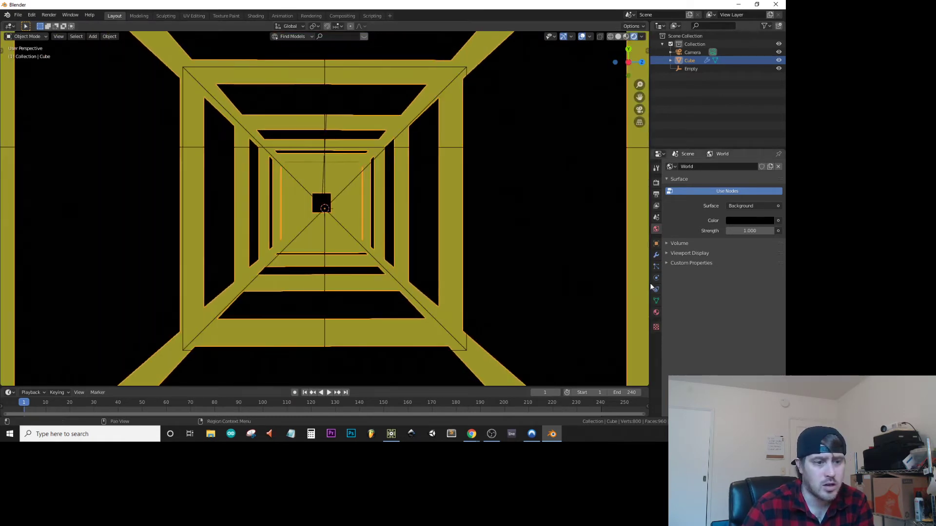
scroll(392, 221, "up", 3)
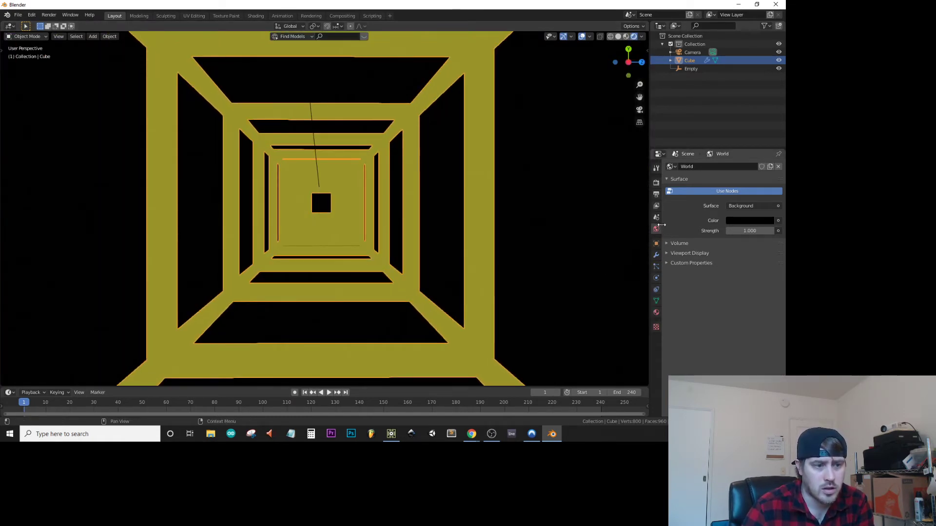
left_click(52, 15)
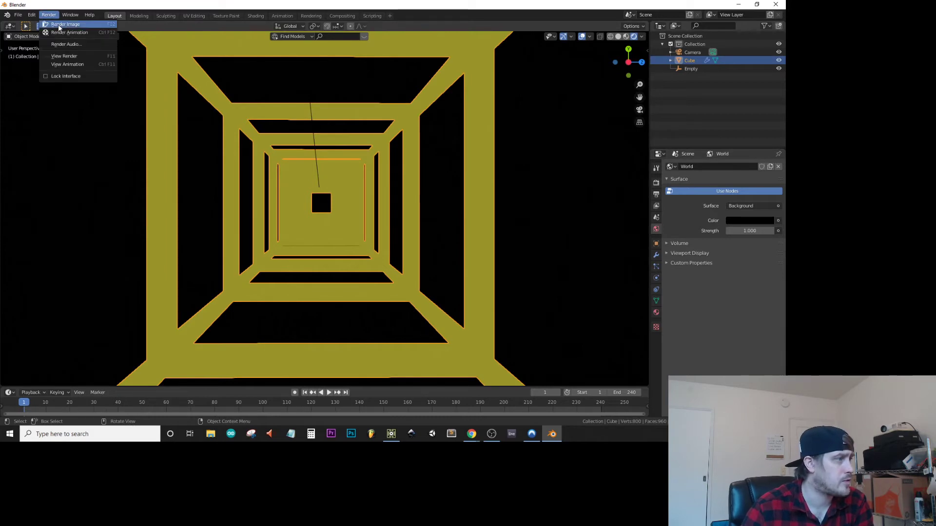
left_click(59, 25)
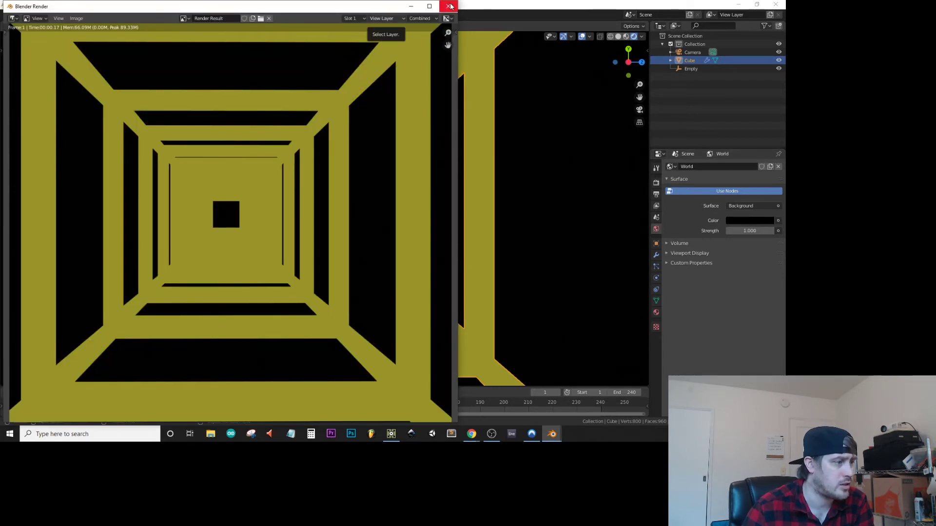
left_click(449, 5)
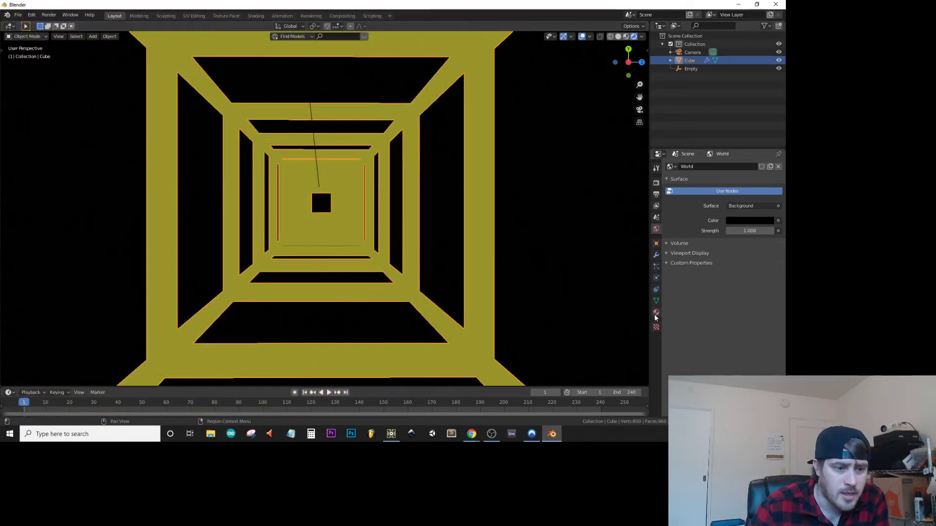
Step: Change the surface shader of the cube's yellow material to Diffuse BSDF
left_click(656, 313)
left_click(737, 250)
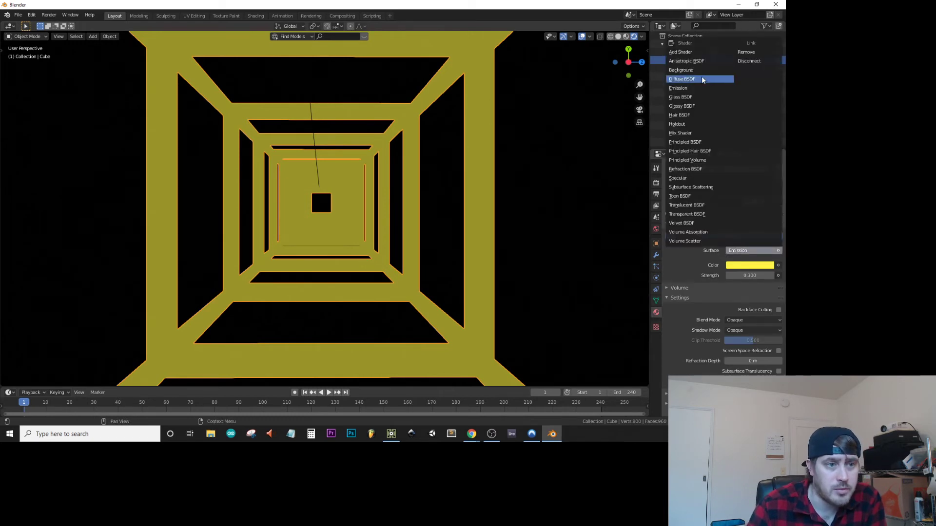
left_click(693, 79)
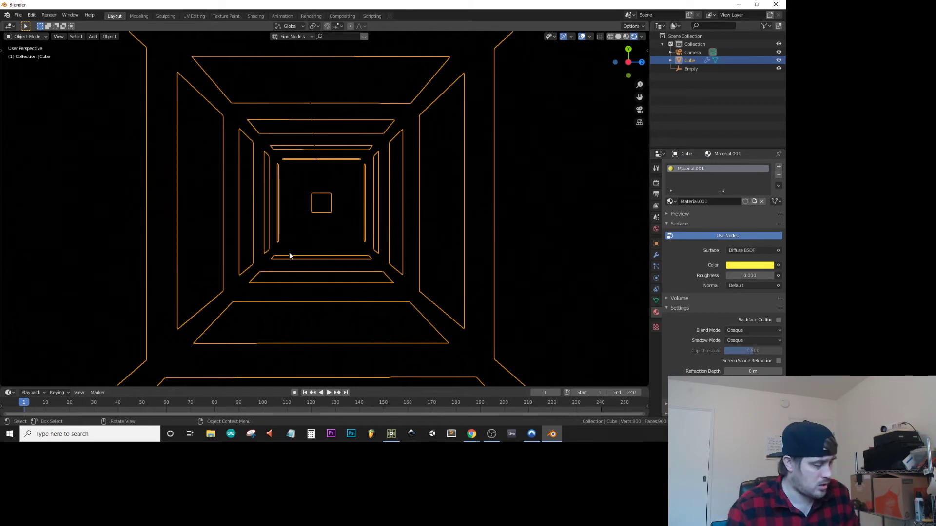
Step: Add a point light at the front of the cube tunnel
key("shift+a")
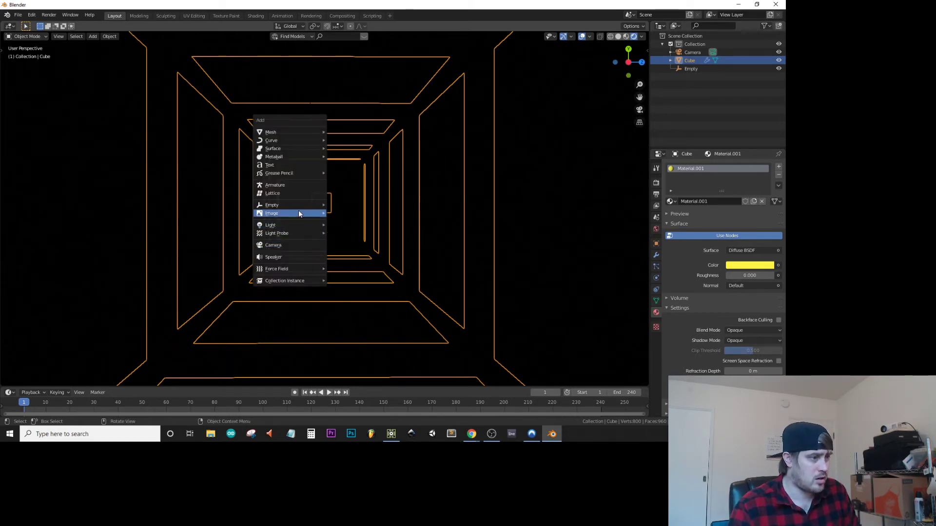
mouse_move(307, 226)
left_click(354, 227)
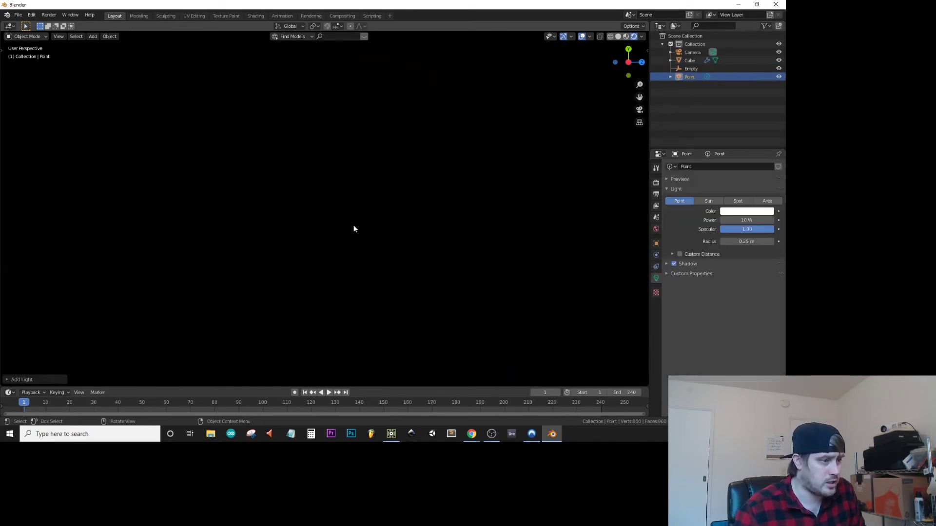
scroll(353, 215, "down", 12)
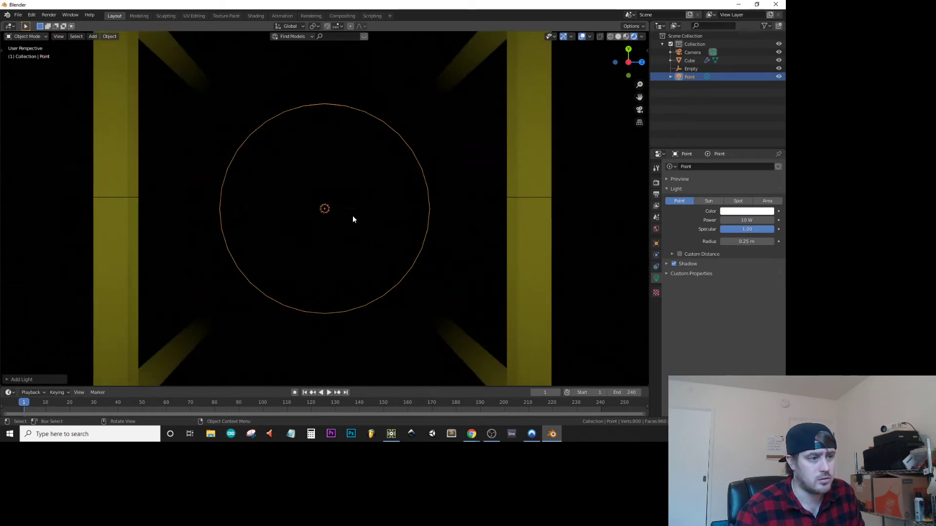
scroll(353, 215, "up", 3)
scroll(351, 214, "down", 3)
scroll(351, 214, "up", 6)
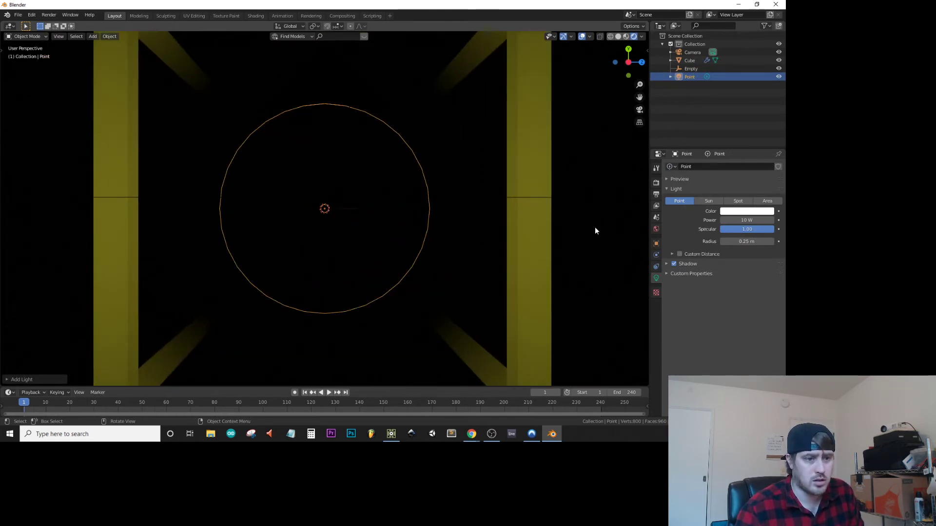
Step: Set the point light's power to about 924 W and its radius to about 0.55 m, judging the lighting through the camera
left_click_drag(744, 220, 831, 219)
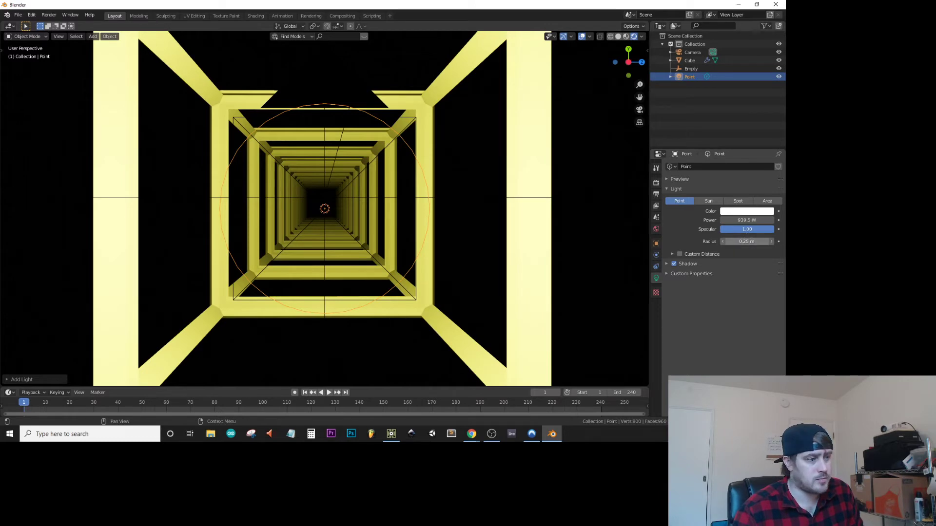
left_click_drag(746, 242, 783, 242)
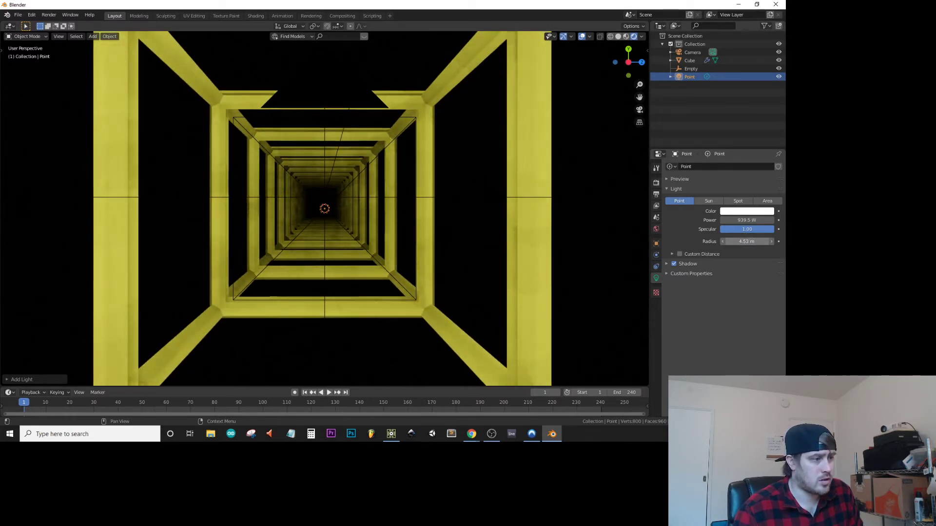
middle_click_drag(312, 170, 414, 369)
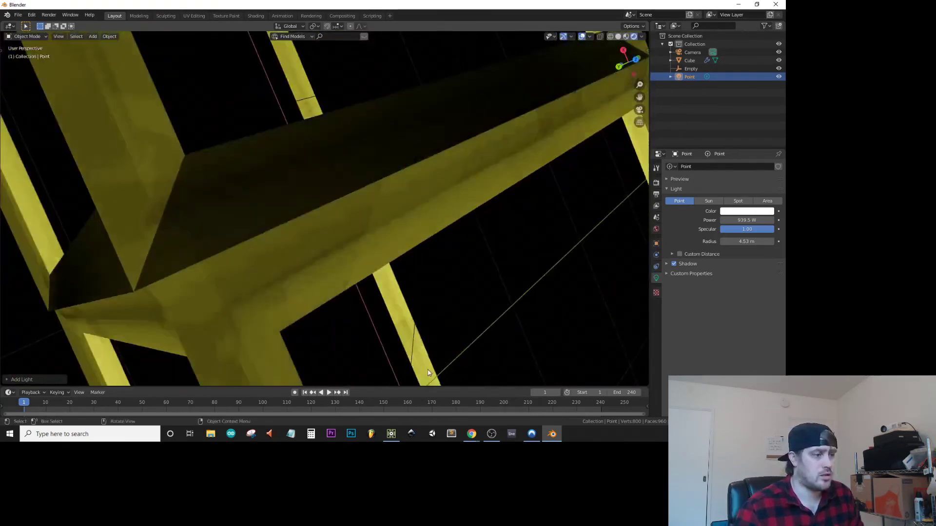
key("KP_0")
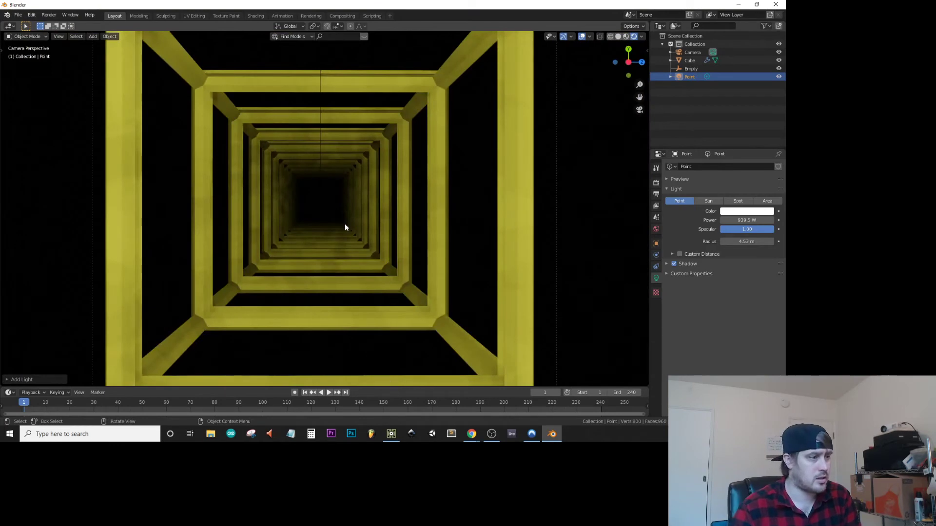
middle_click_drag(345, 228, 336, 152)
key("KP_0")
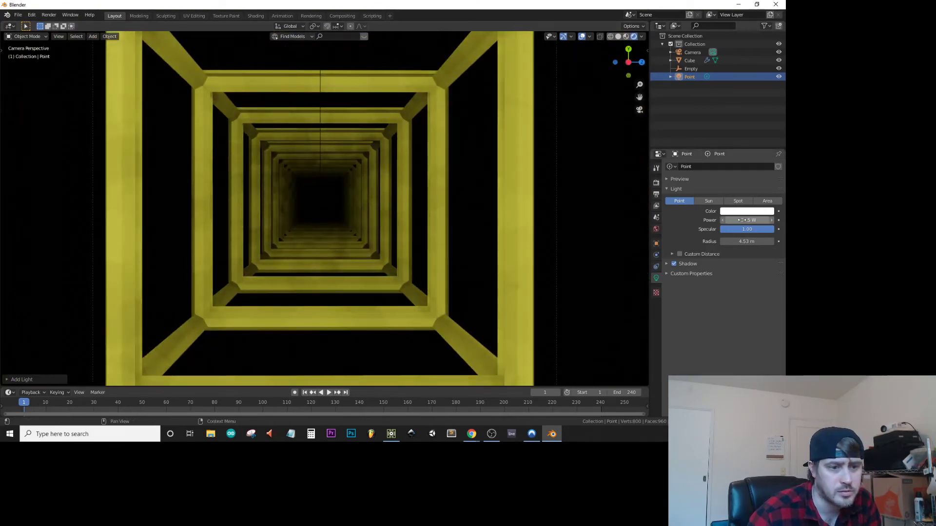
left_click_drag(741, 220, 732, 241)
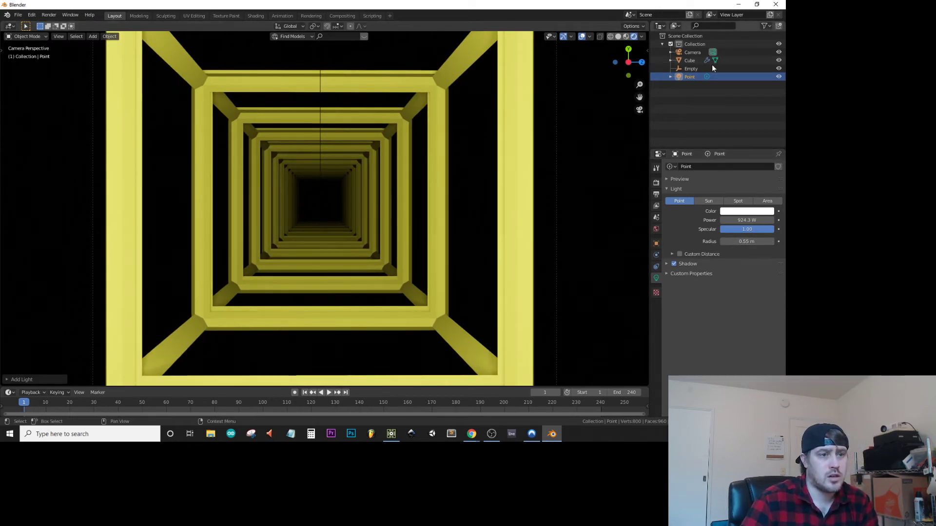
Step: Examine the lit tunnel and its framing in the camera view at different distances
scroll(324, 192, "down", 8)
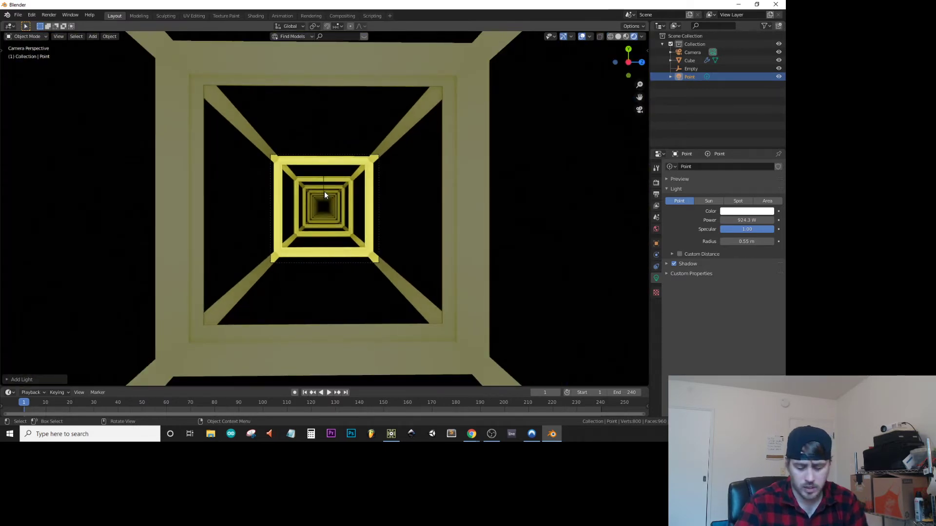
key("KP_0")
key("KP_0")
key("KP_0")
key("KP_0")
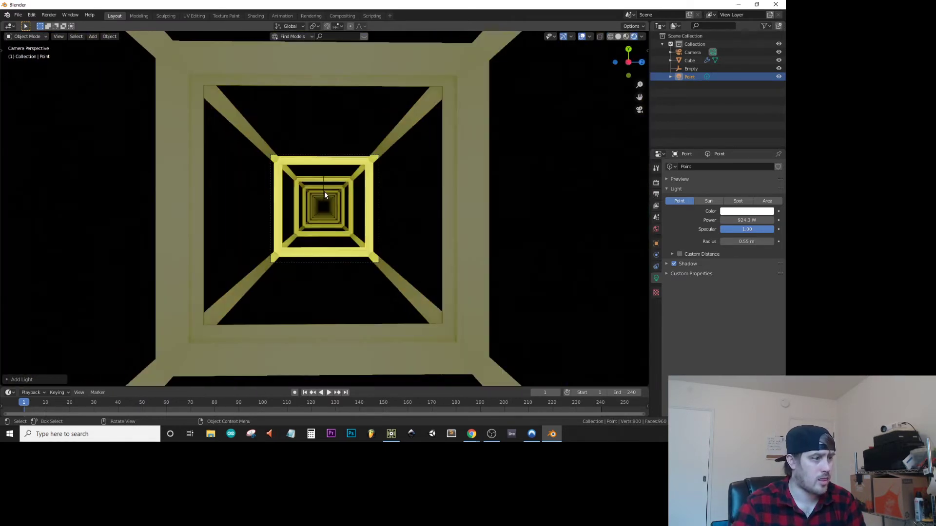
scroll(323, 191, "up", 5)
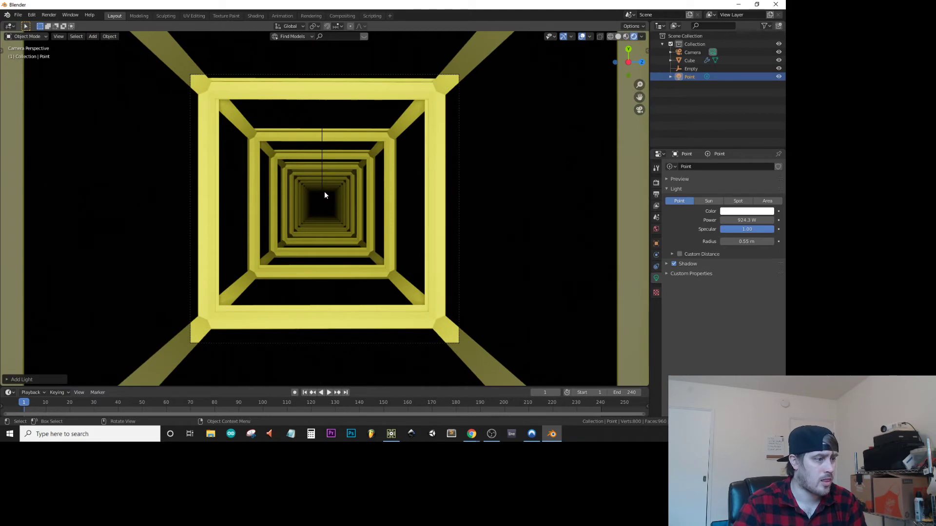
scroll(324, 191, "down", 5)
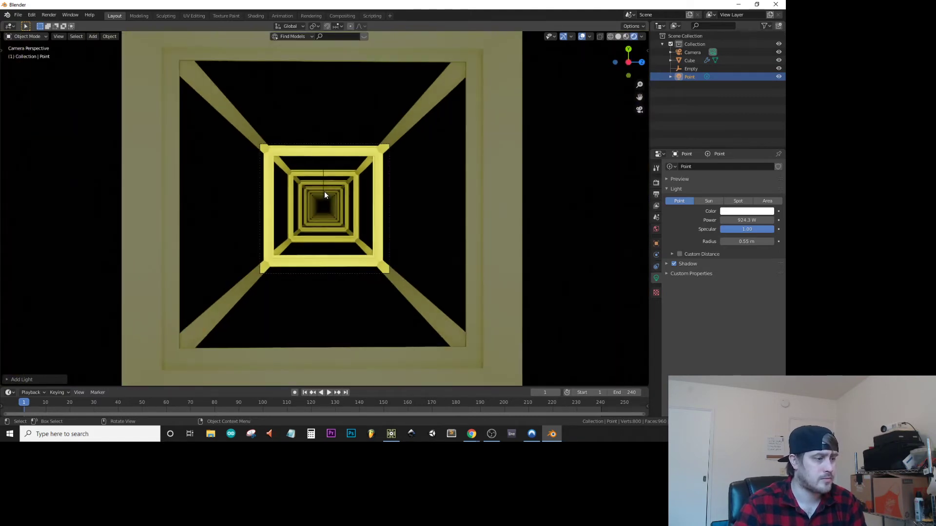
scroll(325, 192, "down", 1)
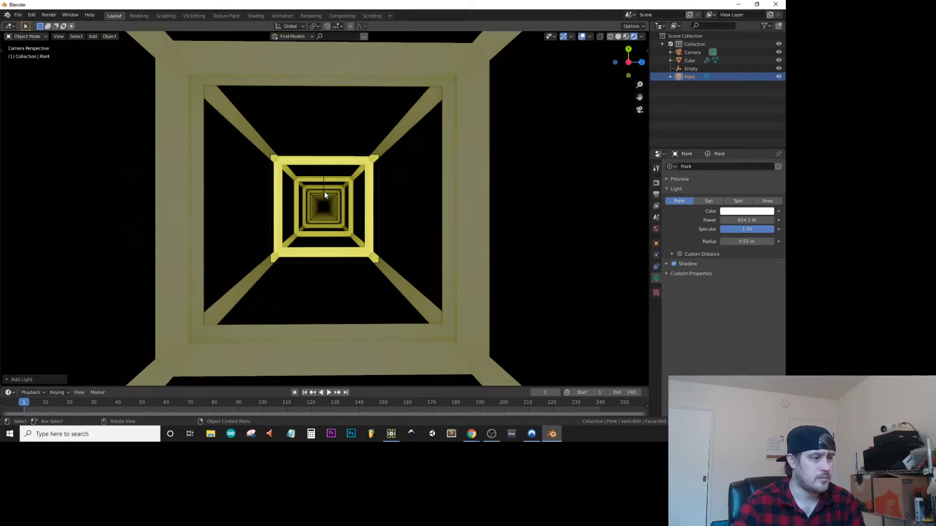
mouse_move(324, 192)
middle_mouse_down()
mouse_move(341, 180)
mouse_move(326, 203)
mouse_move(335, 204)
middle_mouse_up()
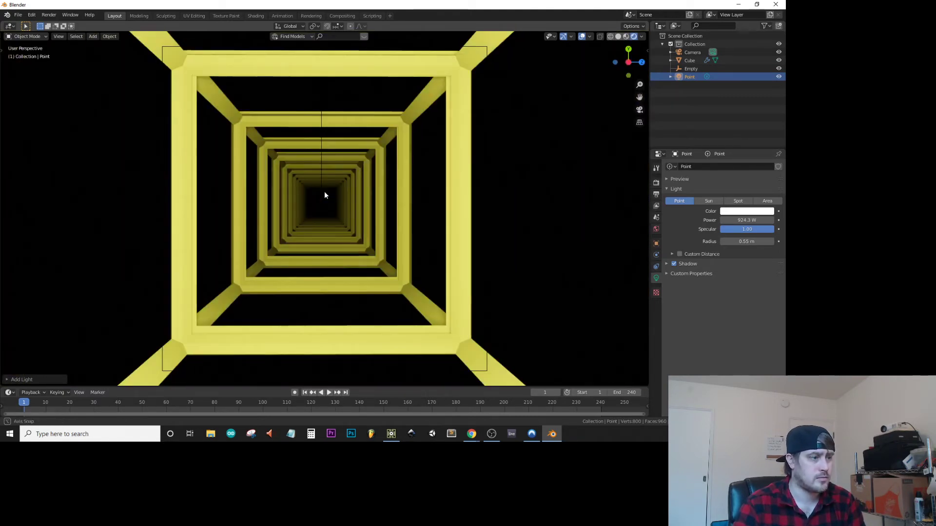
scroll(325, 195, "down", 6)
key("g")
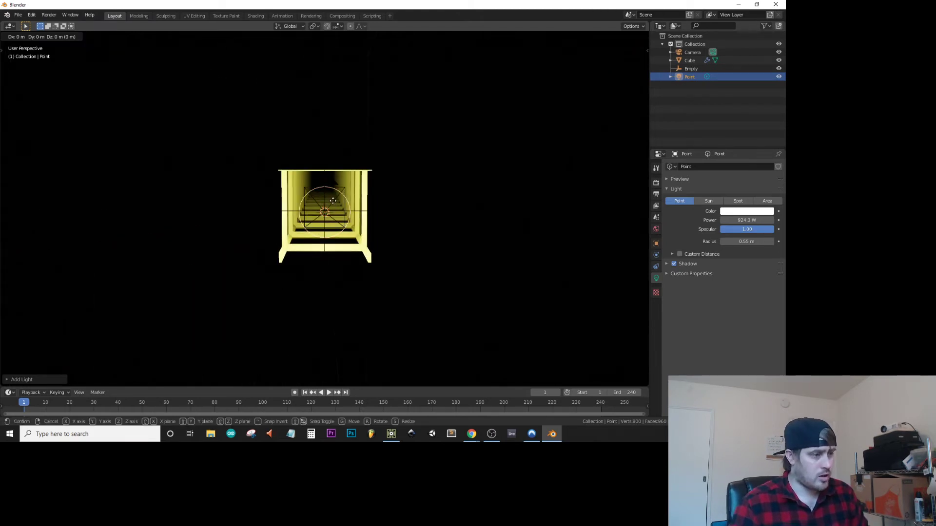
key("y")
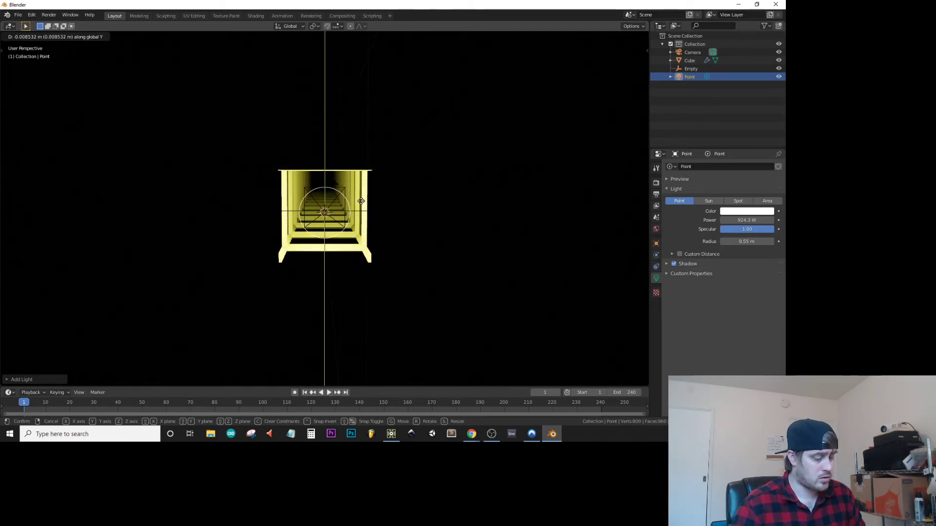
left_click(361, 200)
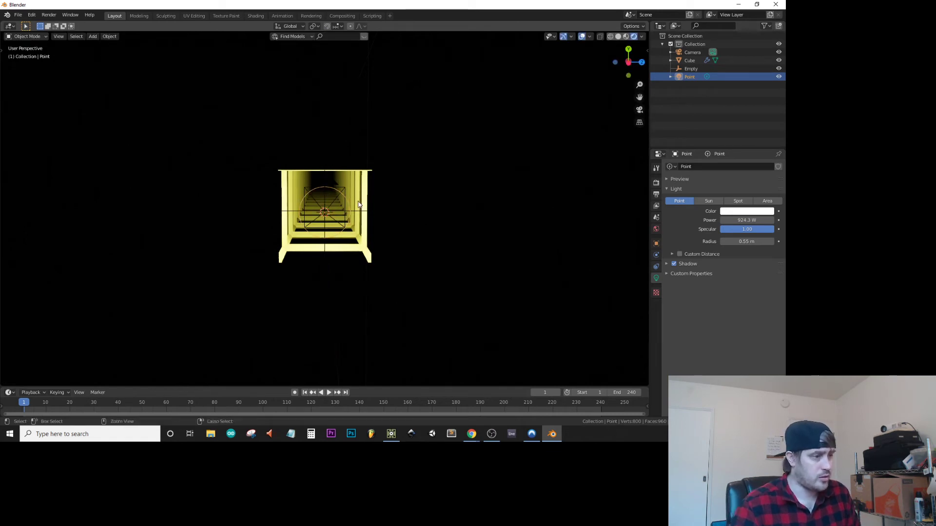
Step: Move the camera back along the global X axis, out in front of the tunnel, and check the framing in the camera view
left_click(692, 52)
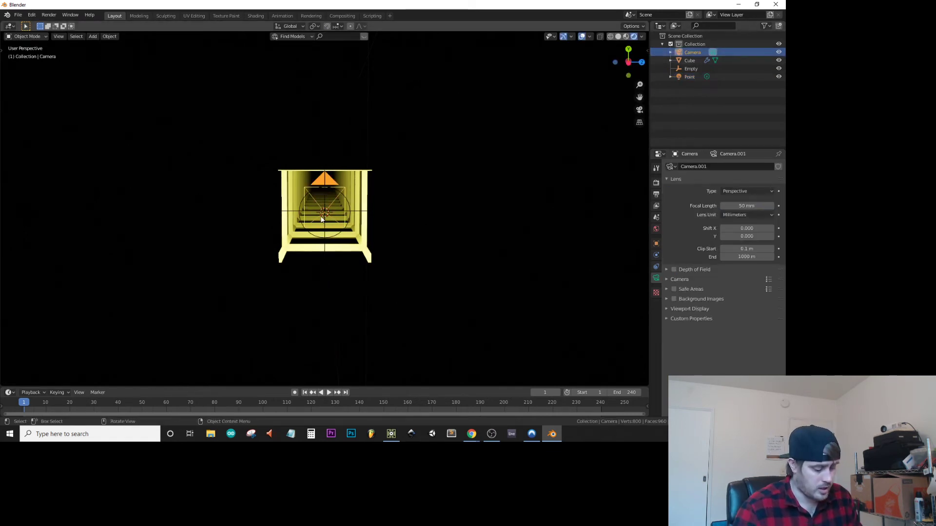
key("g")
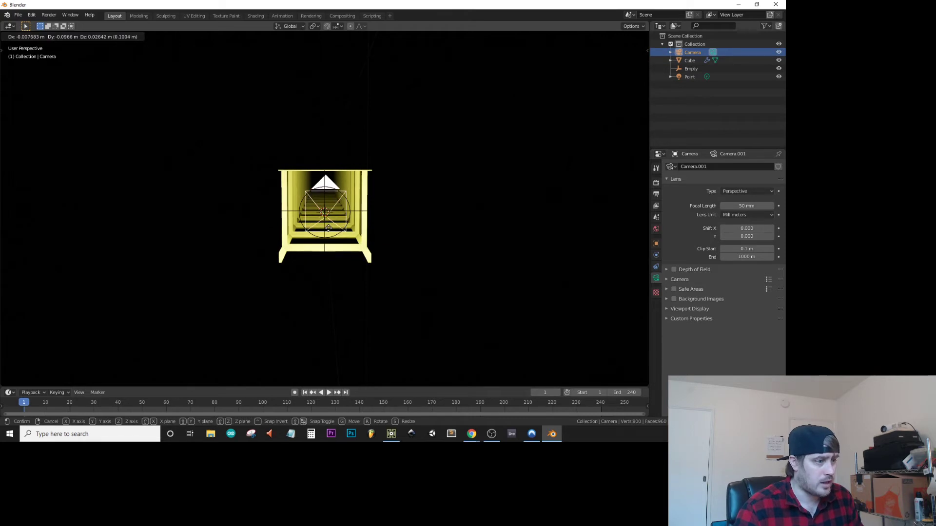
key("y")
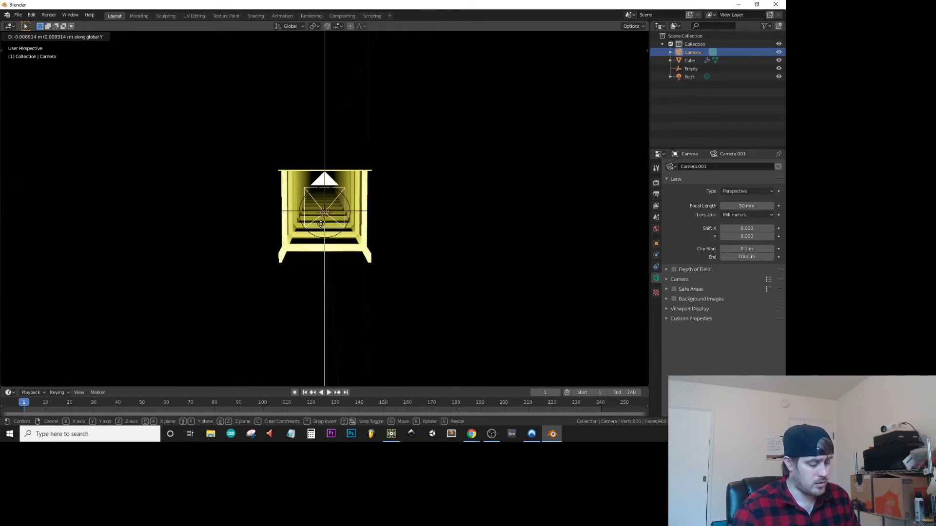
key("x")
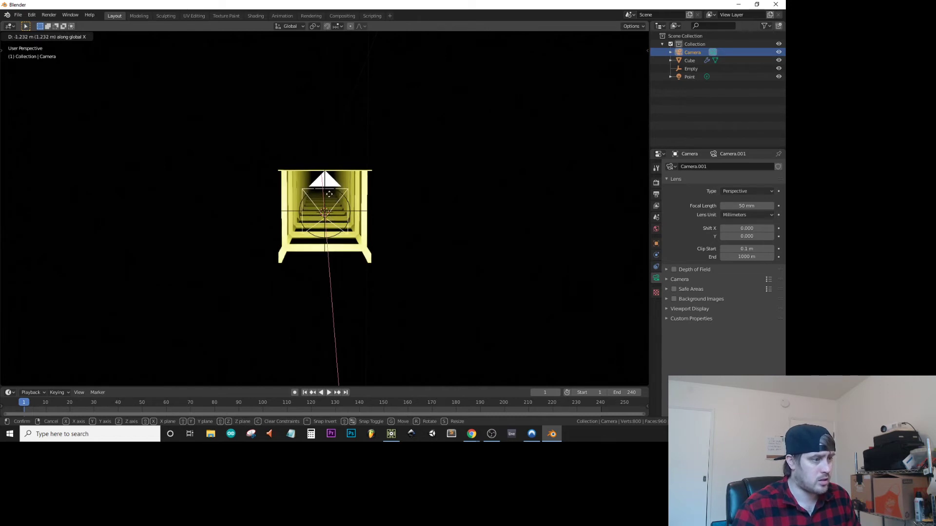
left_click(346, 168)
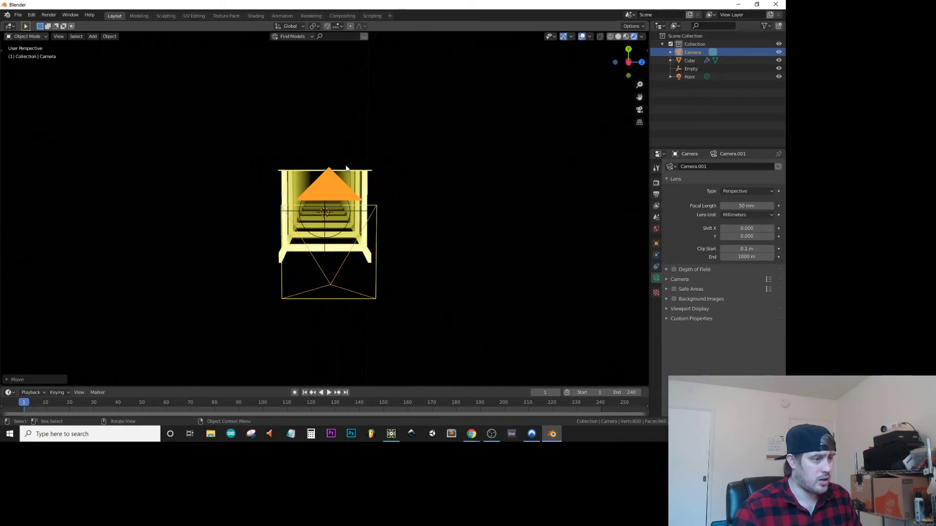
key("KP_0")
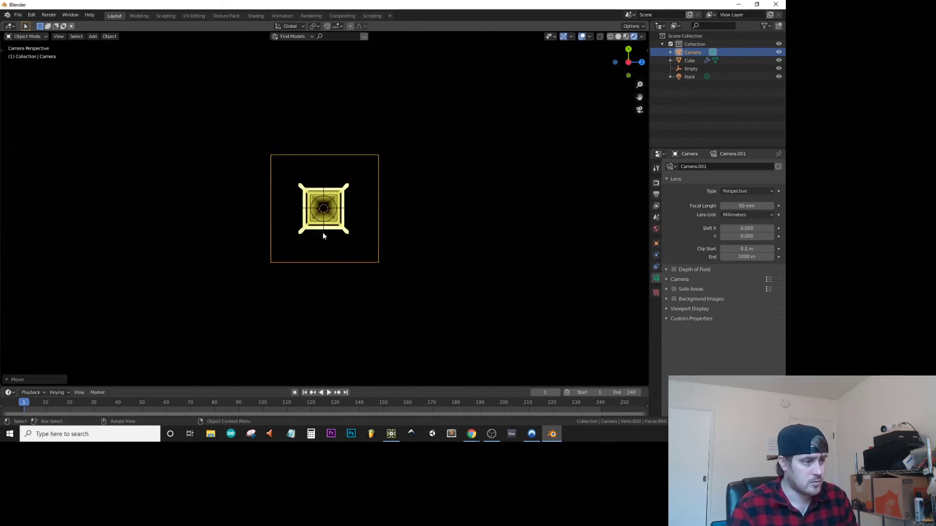
scroll(327, 210, "up", 5)
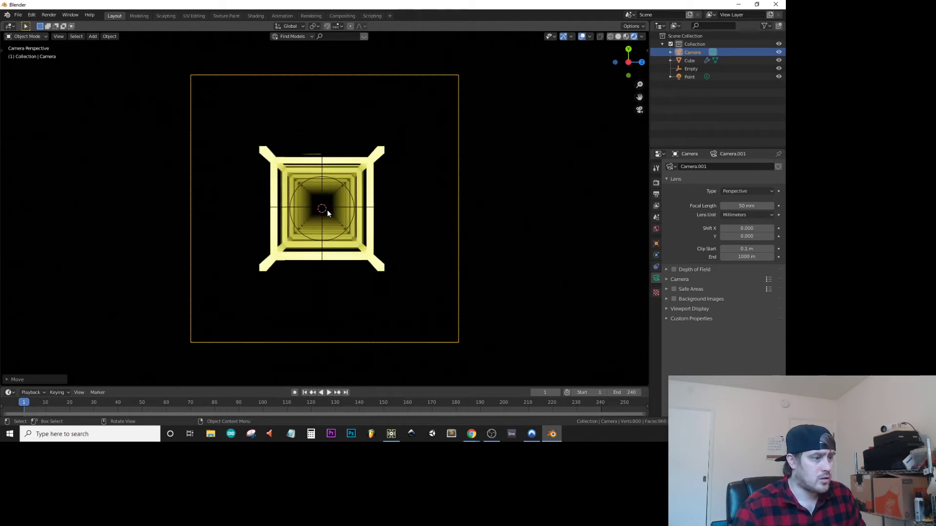
Step: Set the point light's X location to -4 m, just in front of the cube tunnel
middle_click_drag(487, 170, 401, 314)
key("KP_0")
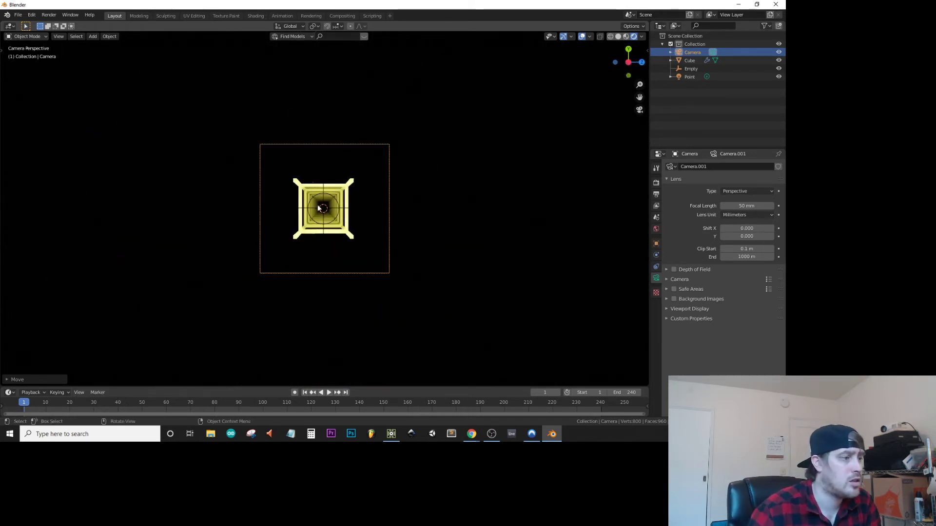
scroll(314, 199, "up", 1)
key("KP_0")
key("KP_0")
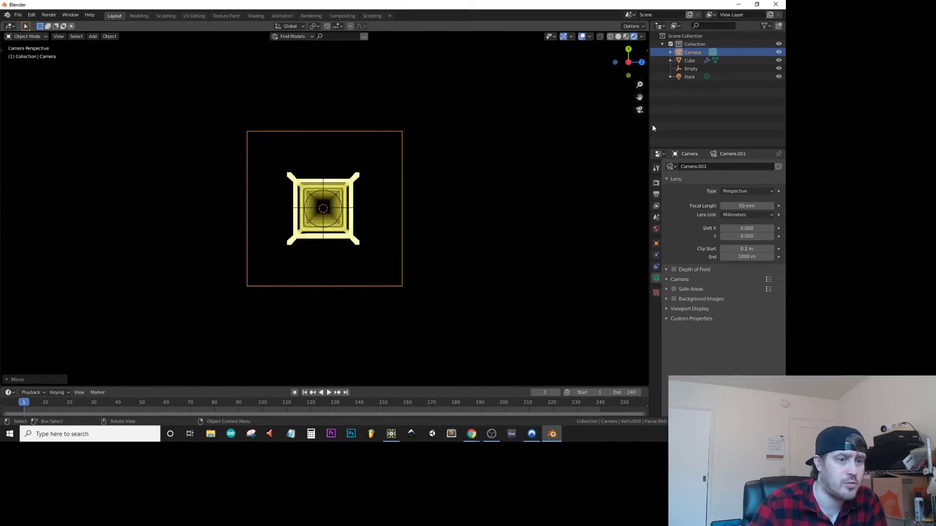
left_click(689, 77)
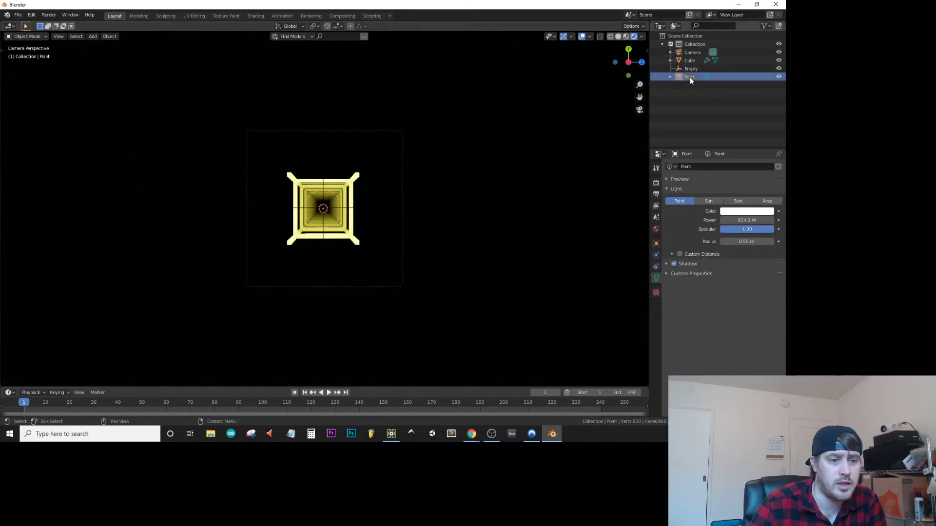
left_click(656, 244)
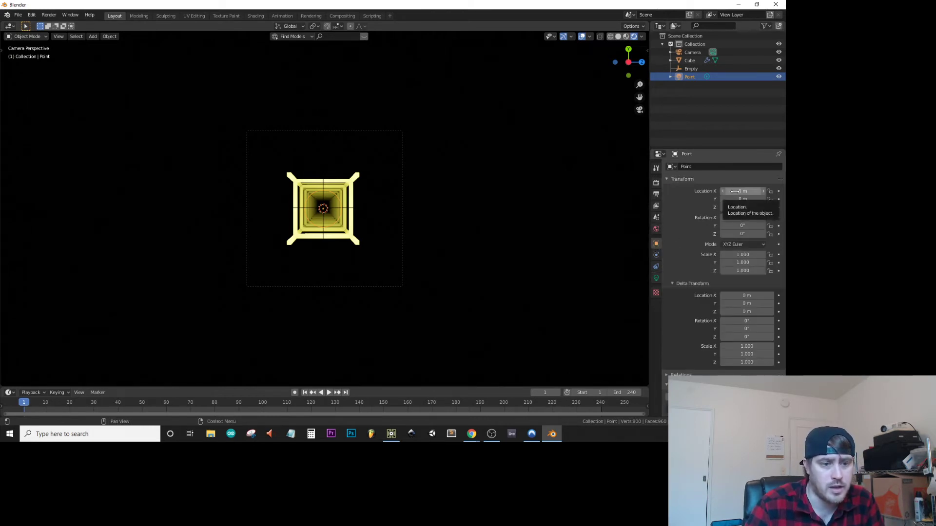
mouse_move(735, 191)
left_mouse_down()
mouse_move(781, 191)
mouse_move(724, 191)
mouse_move(766, 191)
mouse_move(732, 191)
left_mouse_up()
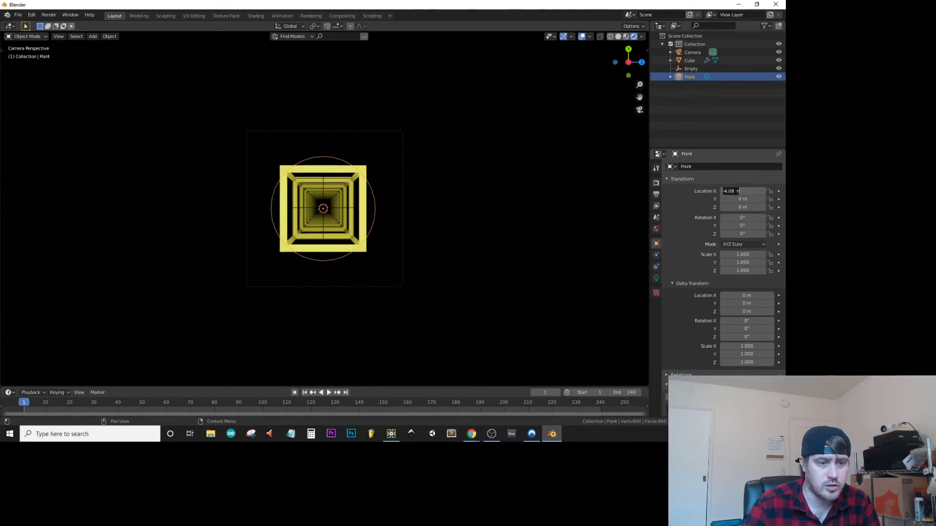
left_click(736, 191)
type("-4")
key("Return")
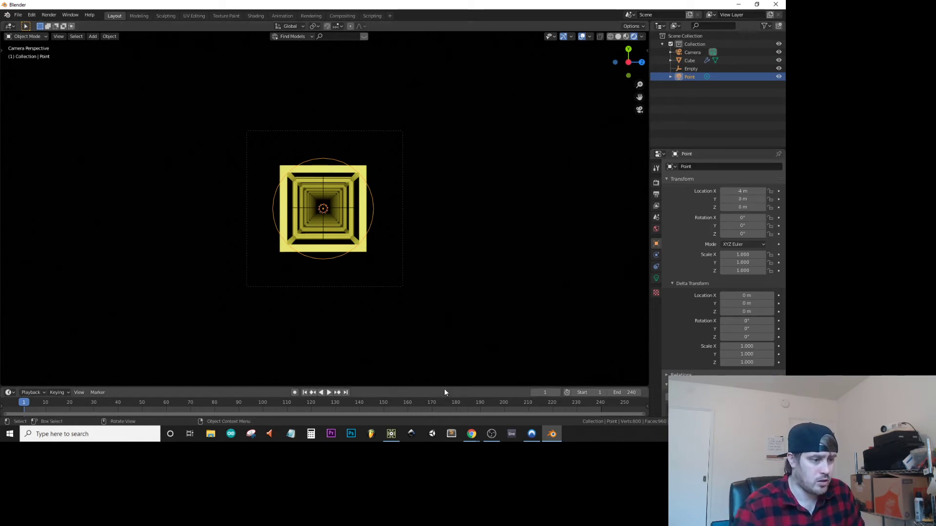
Step: Enlarge the timeline area and save the project as 3-23-20-monday.blend in the blenderStuff folder
left_click_drag(444, 388, 475, 246)
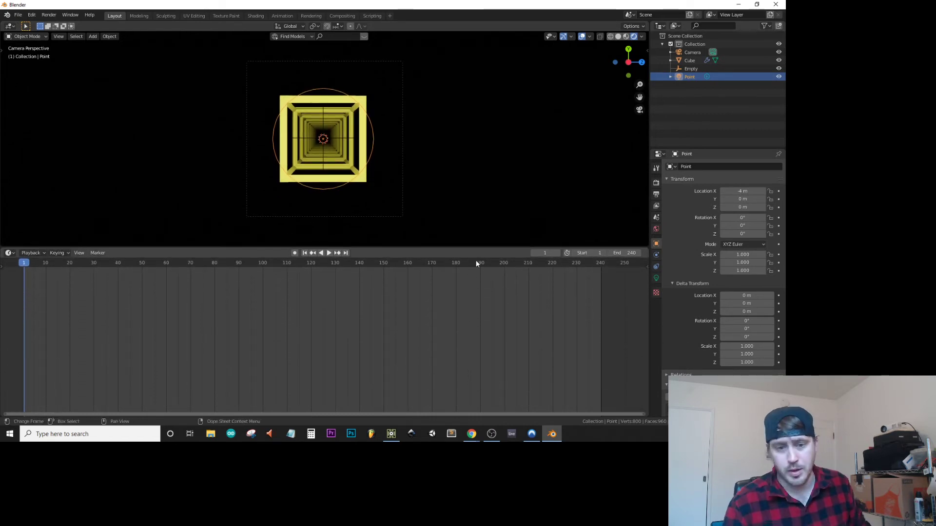
key("ctrl+s")
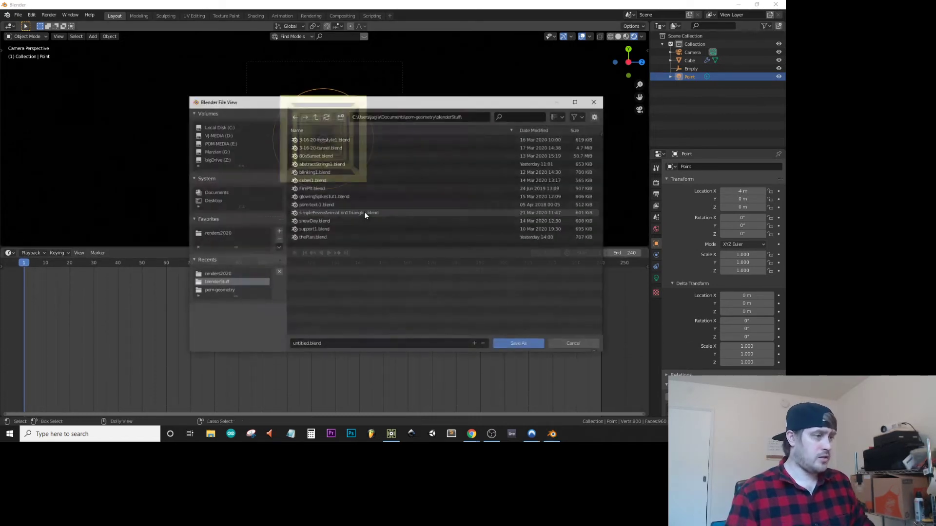
left_click(305, 346)
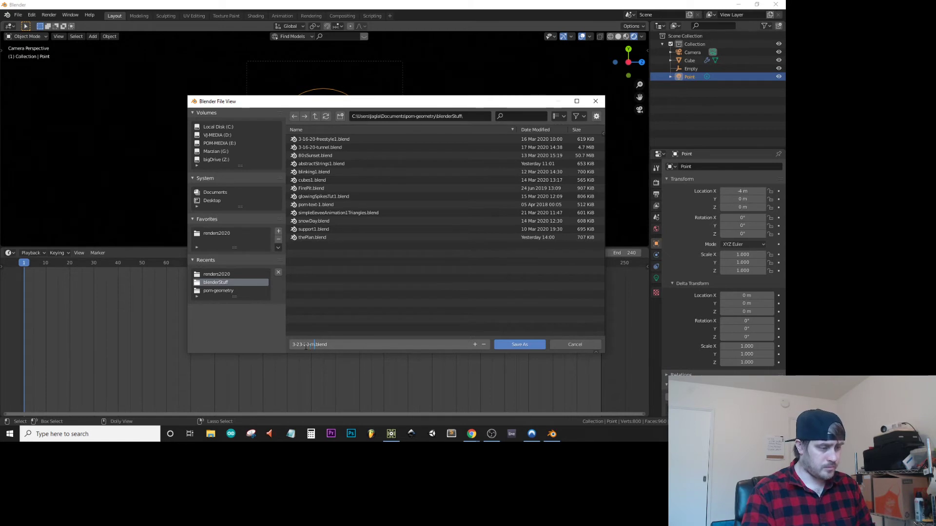
type("onday")
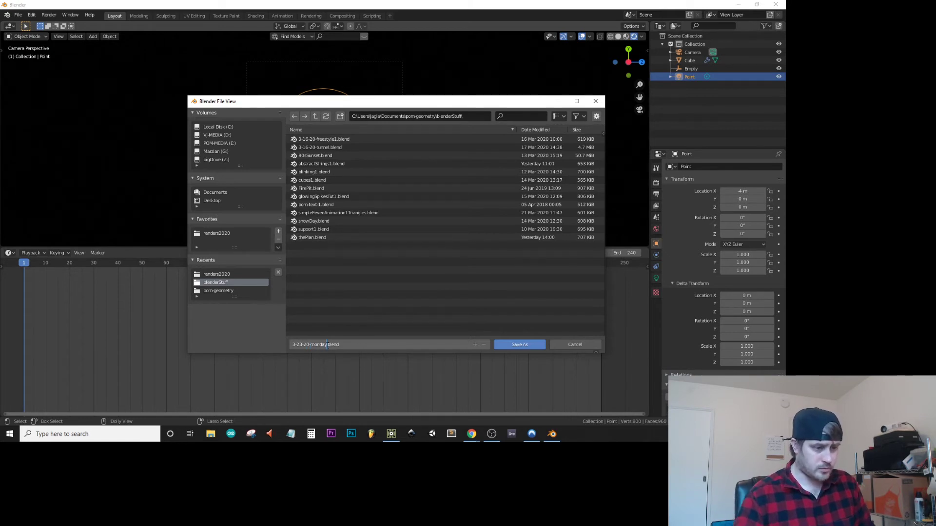
left_click(514, 344)
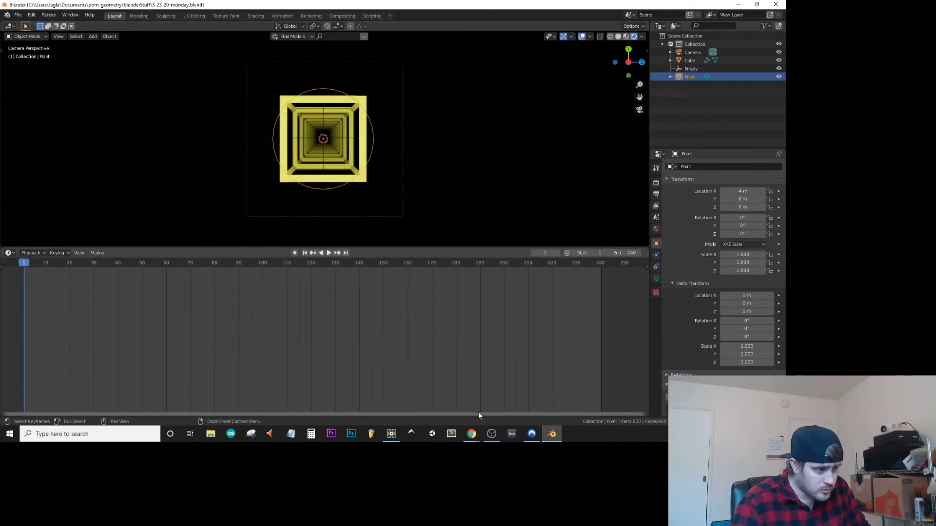
Step: Insert location keyframes at frame 1 for both the point light and the camera
right_click(745, 191)
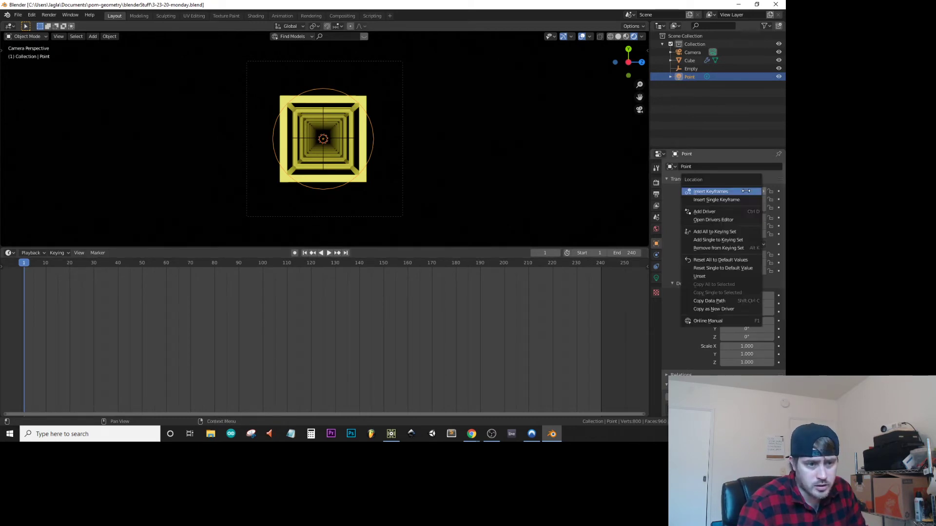
left_click(710, 196)
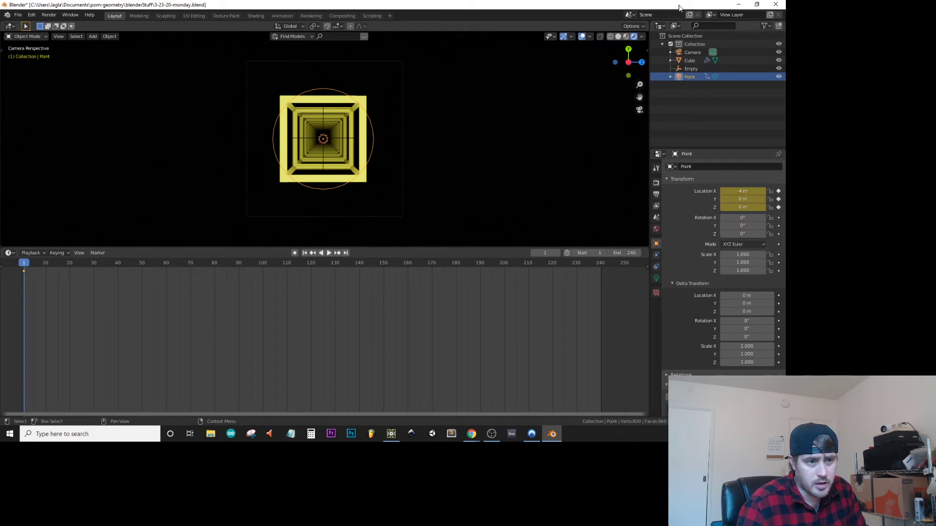
left_click(690, 54)
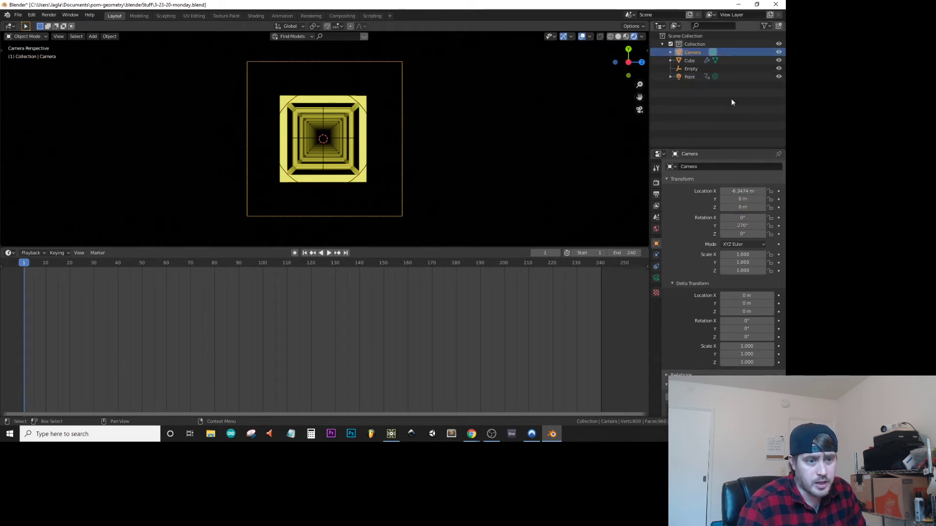
right_click(747, 191)
left_click(746, 191)
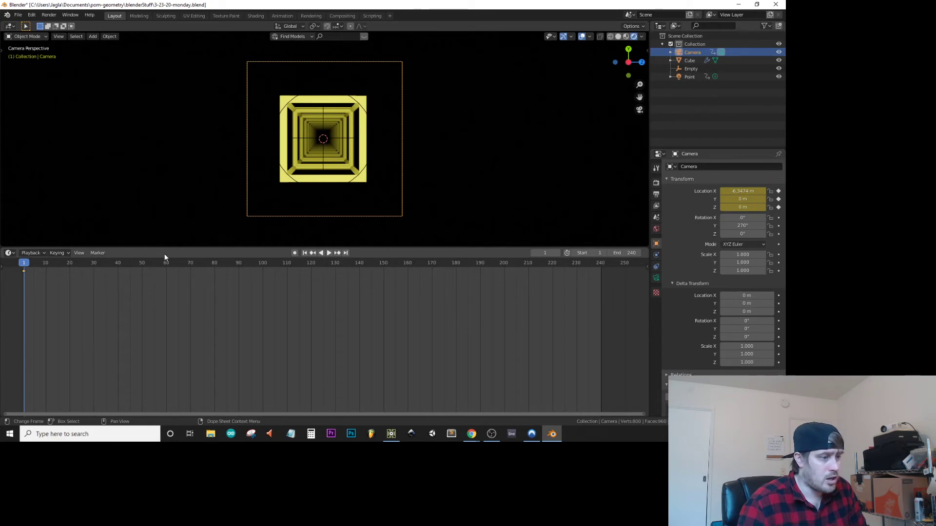
Step: At frame 240, set the point light's X location to about 36.6 m and insert location keyframes
left_click(601, 263)
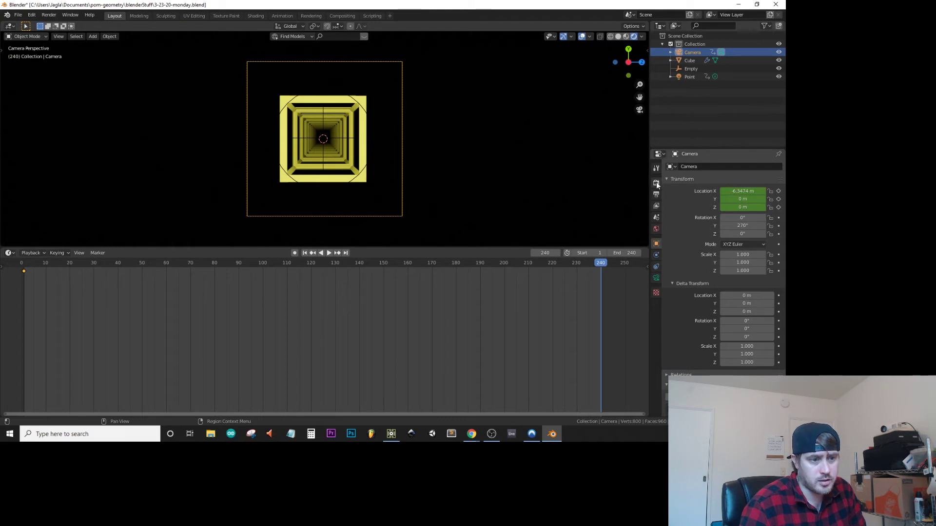
left_click(692, 77)
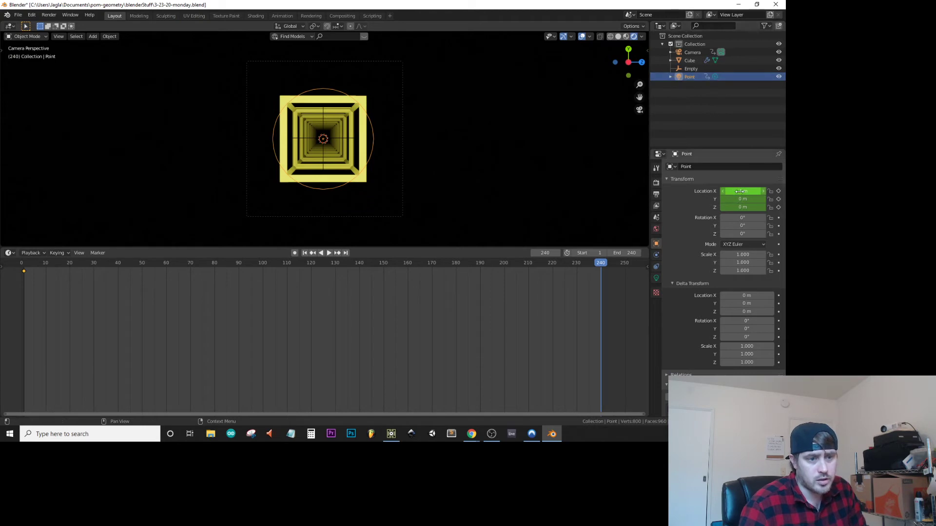
left_click_drag(740, 191, 711, 191)
left_click_drag(743, 191, 760, 191)
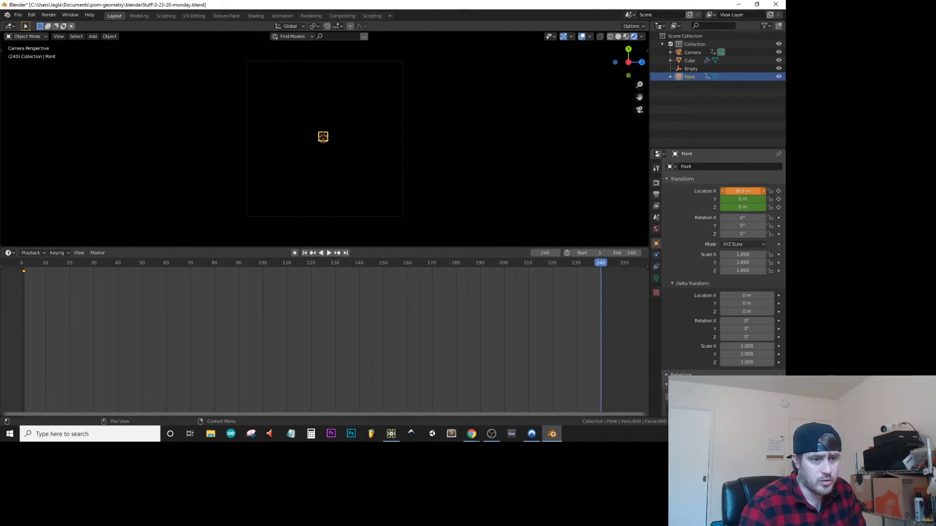
right_click(741, 191)
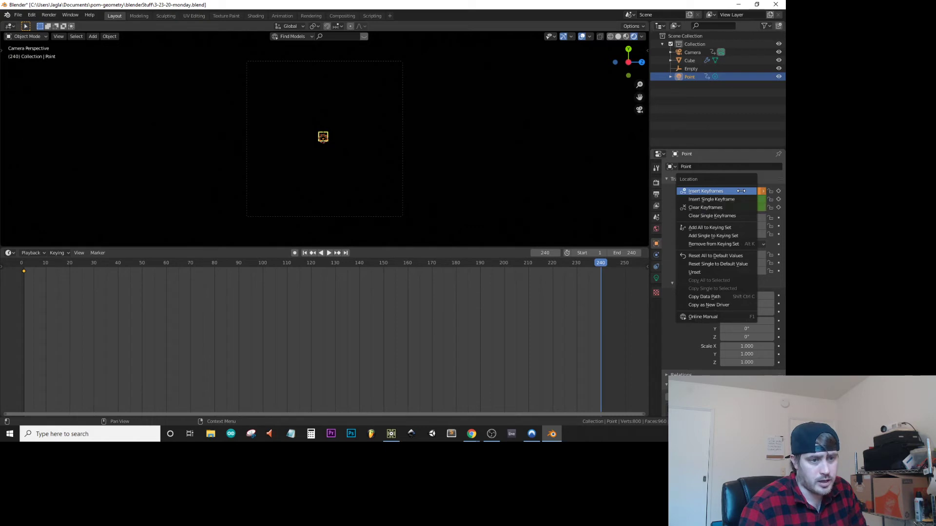
left_click(741, 191)
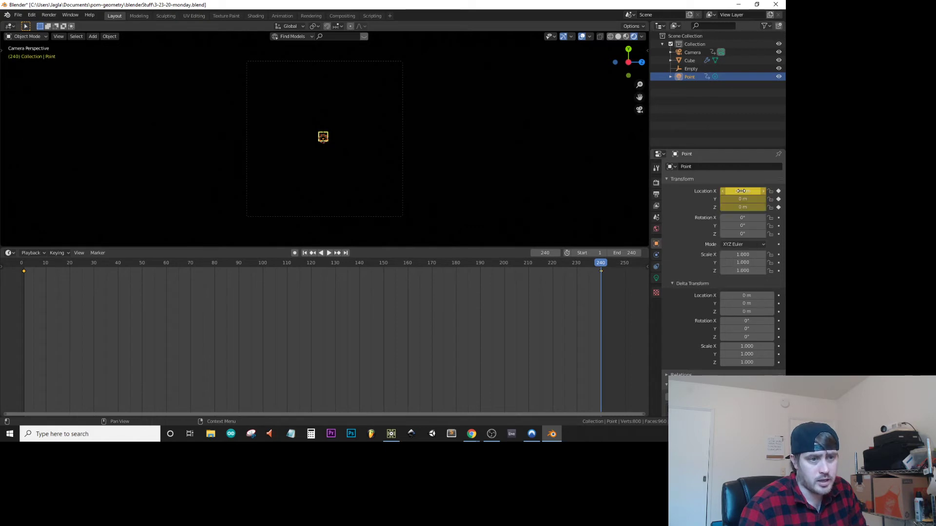
Step: Set the camera's X location to about 40.75 m at frame 240 and insert location keyframes
left_click(692, 52)
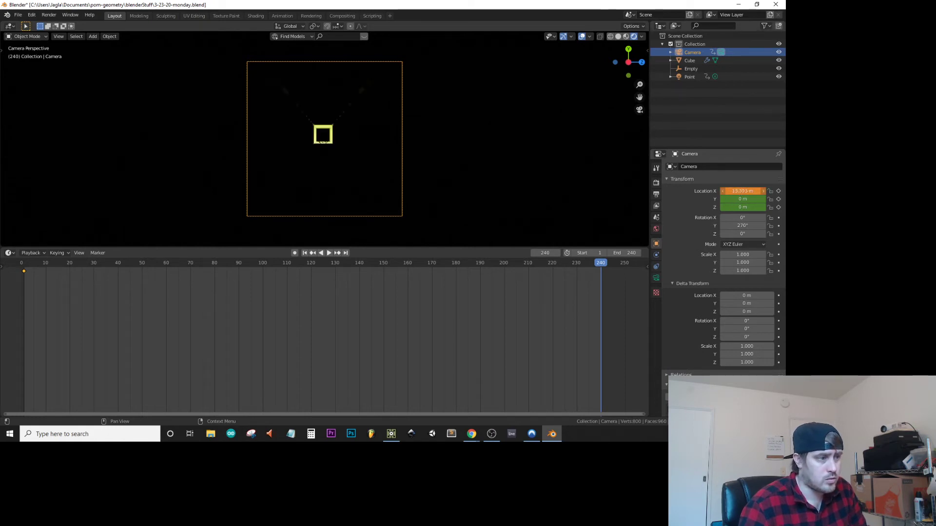
mouse_move(743, 191)
left_mouse_down()
mouse_move(726, 191)
mouse_move(739, 191)
left_mouse_up()
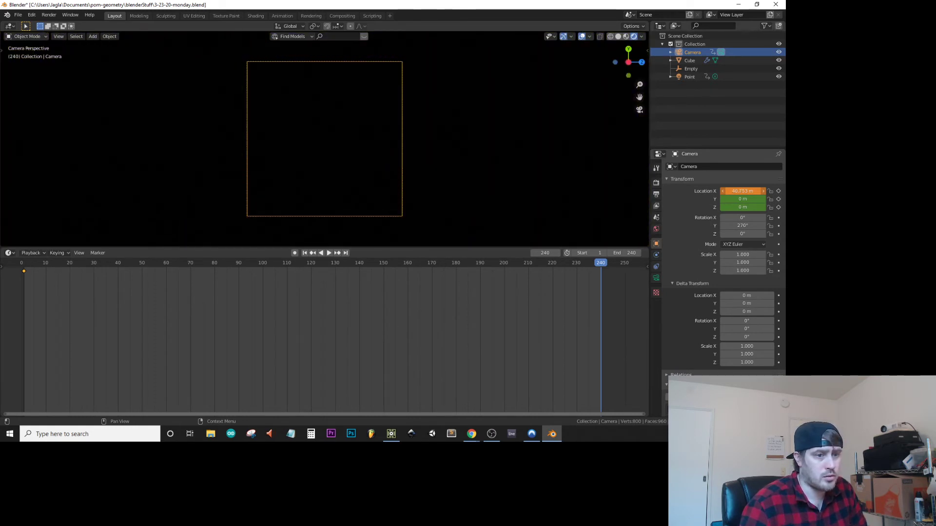
left_click(750, 192)
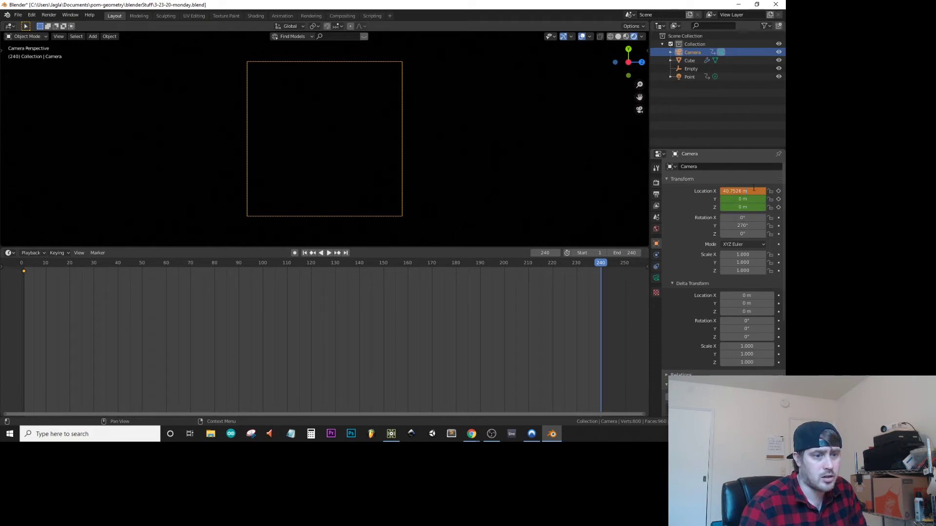
right_click(738, 191)
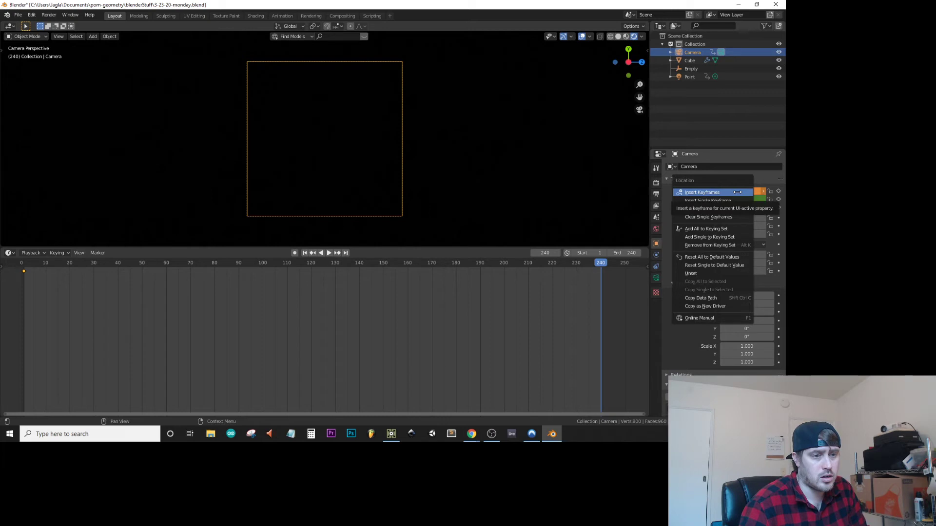
left_click(737, 192)
Step: Set the point light's X location to 45 m at frame 240 and replace its location keyframes
left_click(691, 77)
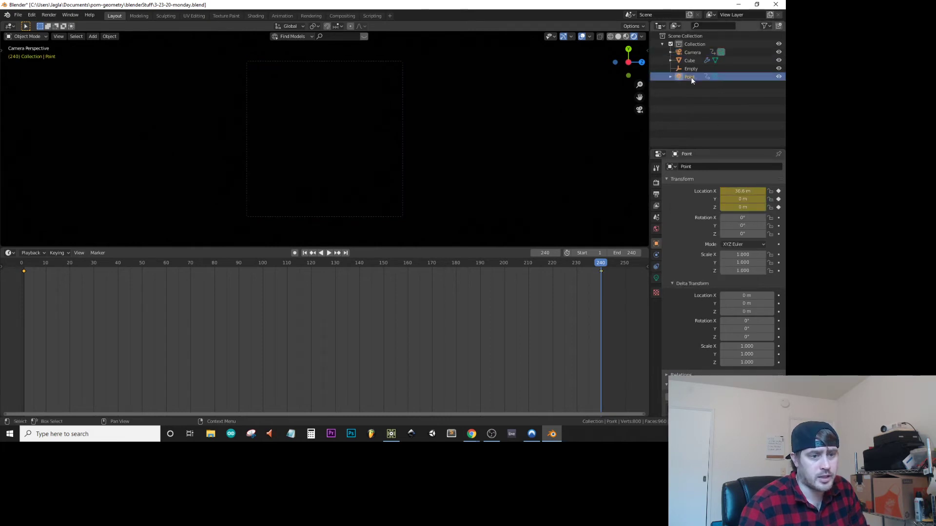
left_click(743, 191)
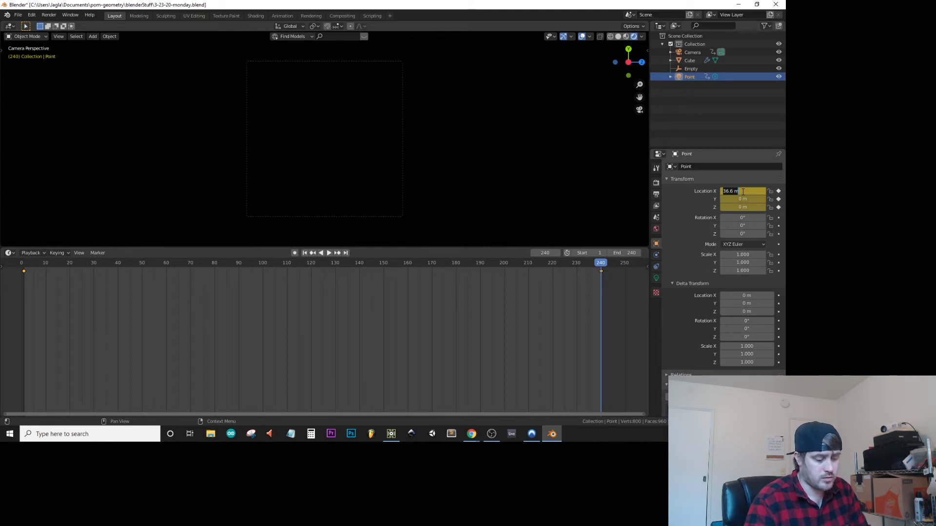
right_click(742, 192)
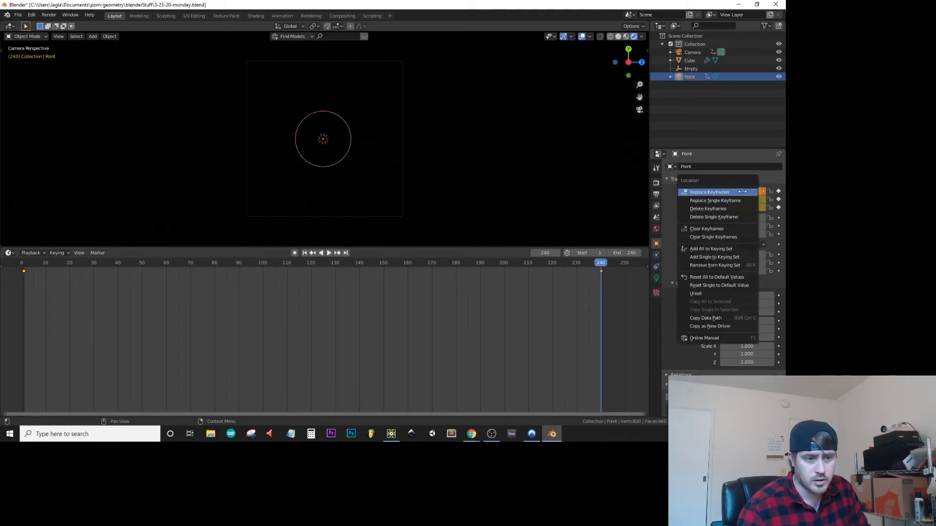
left_click(737, 192)
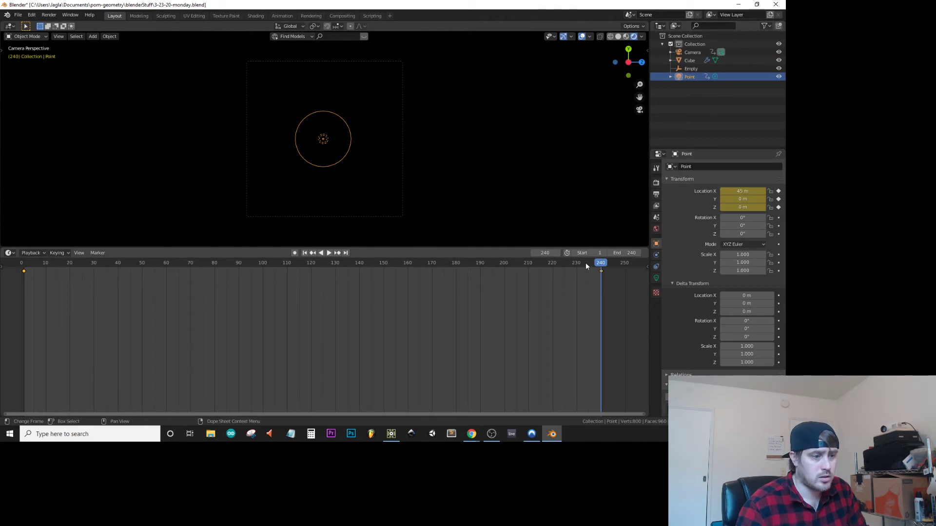
Step: Play the animation from frame 1 and examine the camera's flight through the tunnel and the moving light
left_click_drag(586, 262, 21, 307)
key("space")
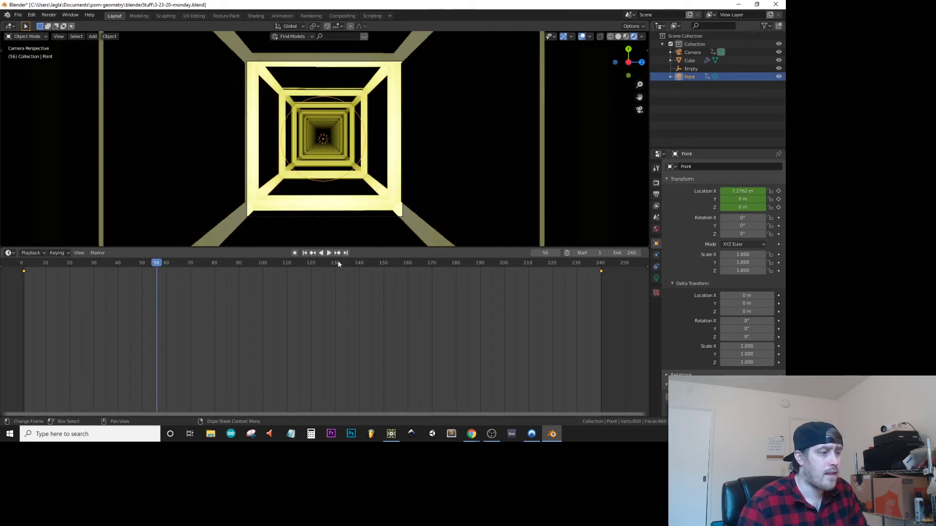
left_click_drag(252, 267, 24, 276)
key("space")
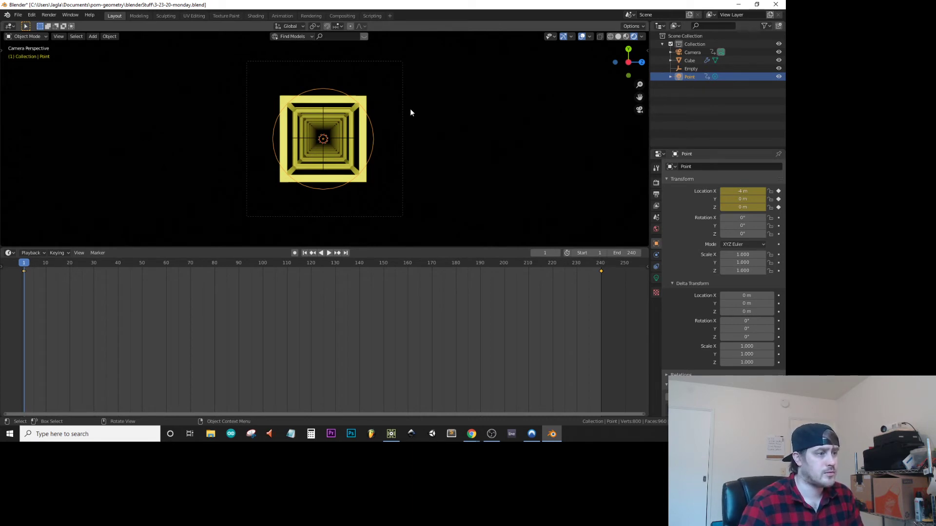
middle_click_drag(409, 109, 406, 134)
key("KP_0")
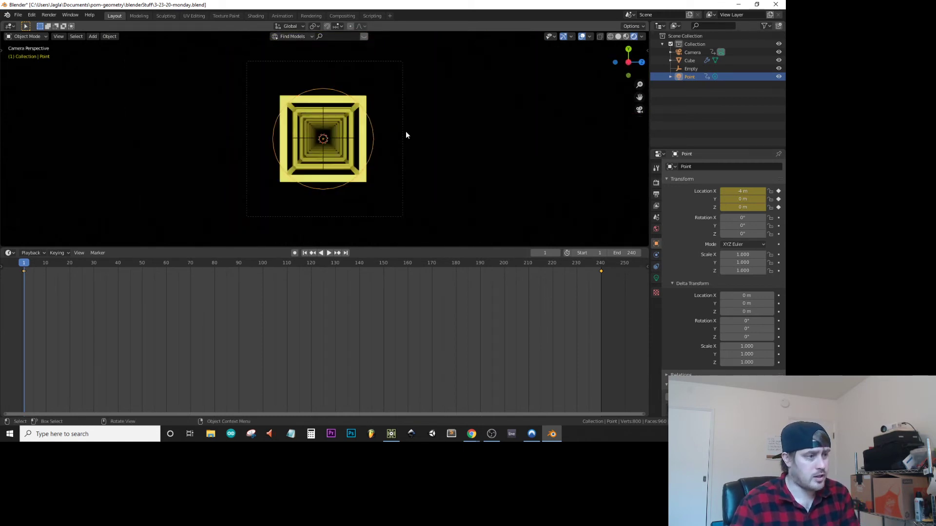
key("space")
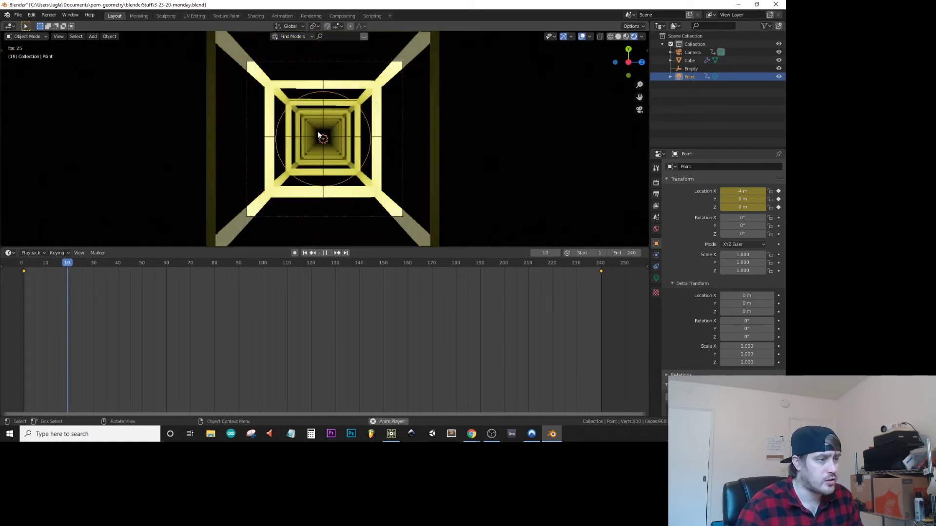
key("space")
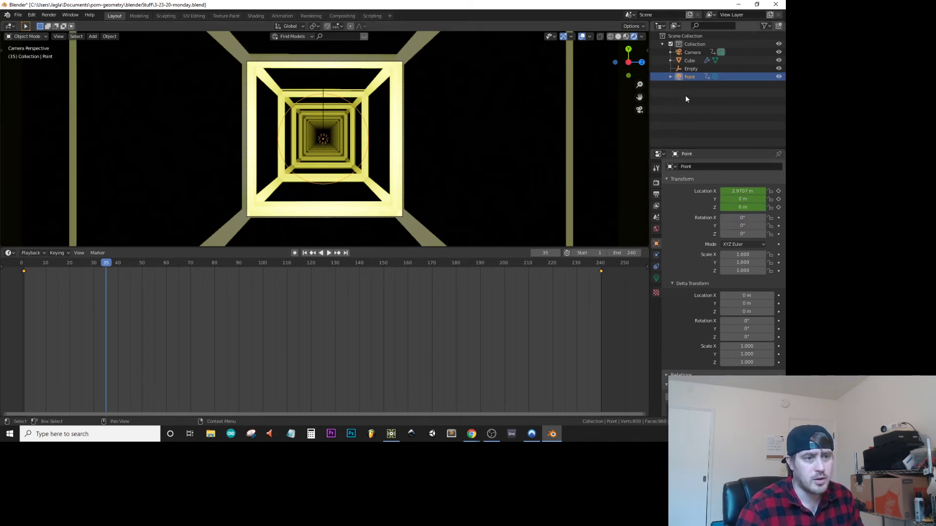
Step: Select the camera and play the animation from the first frames to examine its flight through the tunnel
left_click(698, 53)
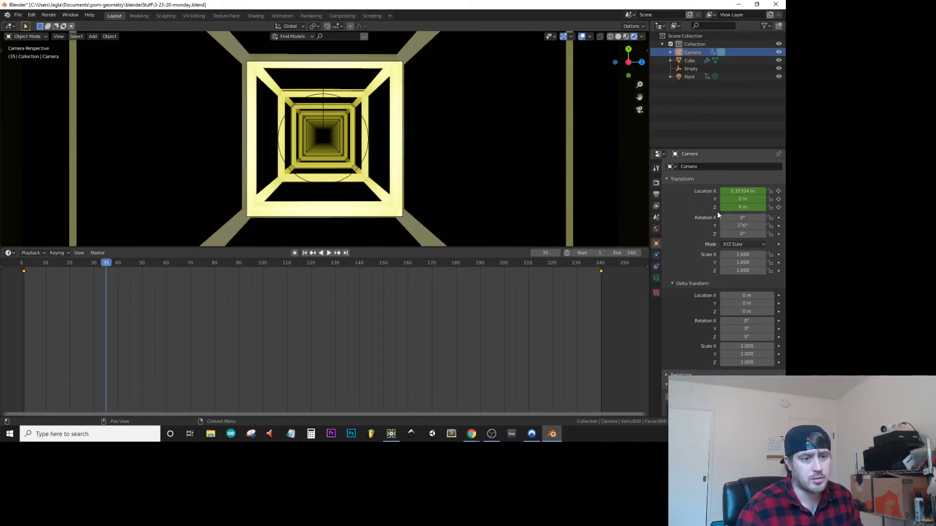
left_click_drag(51, 265, 25, 268)
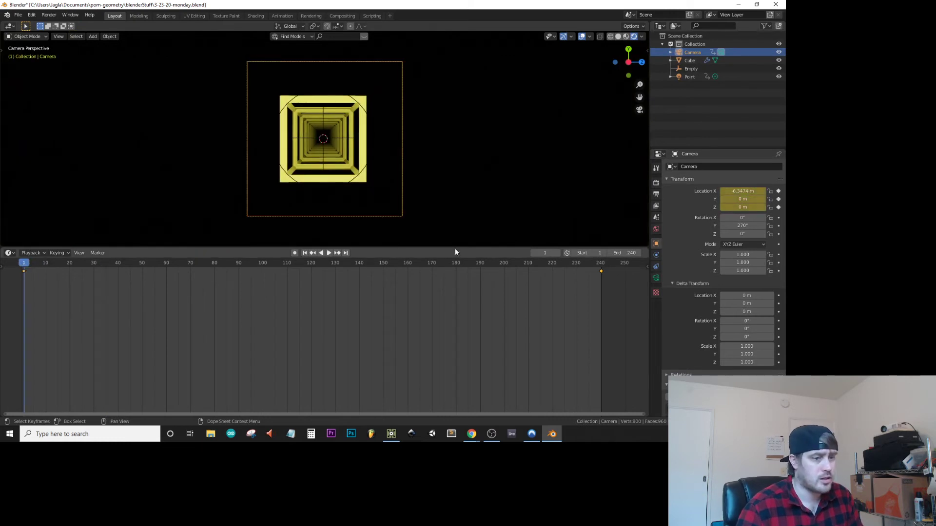
mouse_move(742, 198)
left_mouse_down()
mouse_move(760, 199)
mouse_move(743, 199)
left_mouse_up()
key("space")
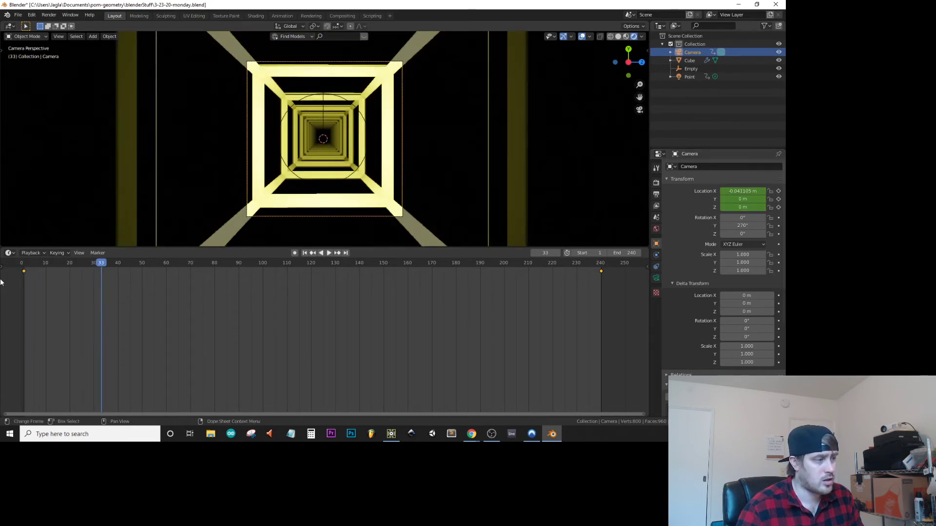
left_click_drag(22, 263, 31, 264)
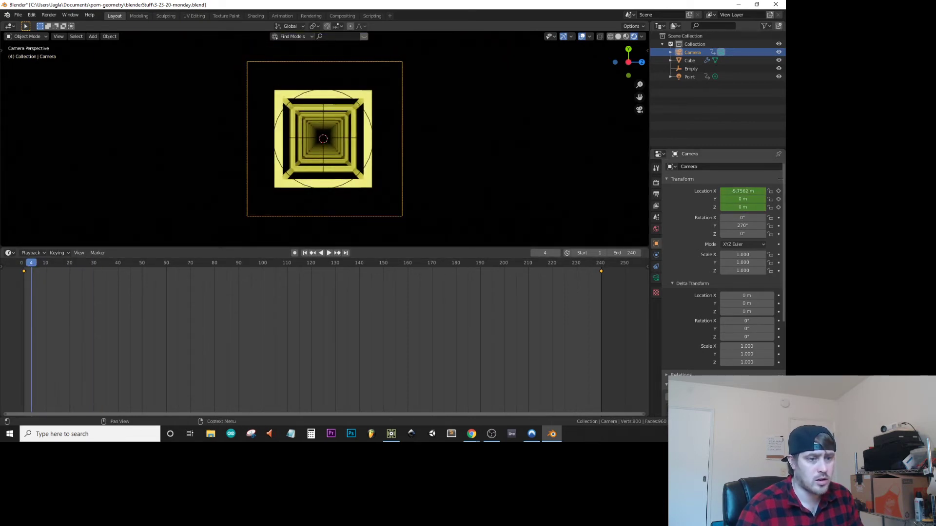
key("space")
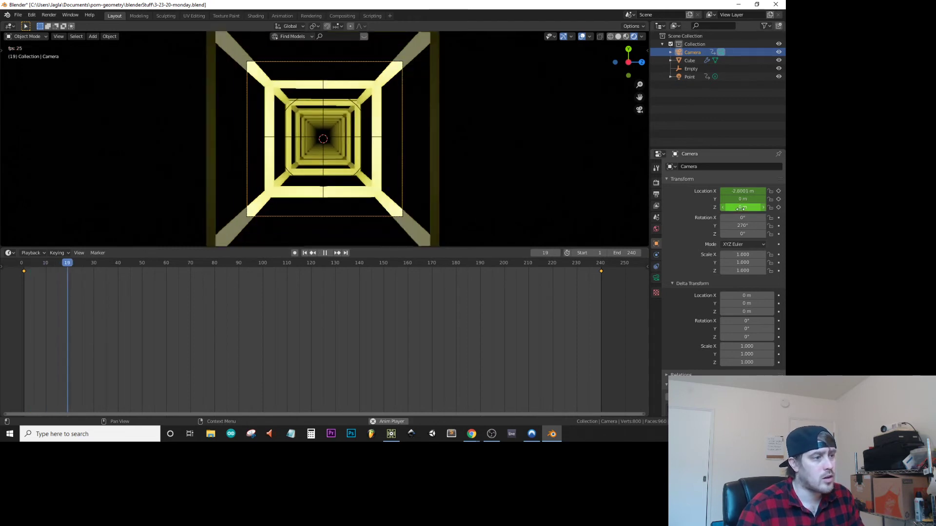
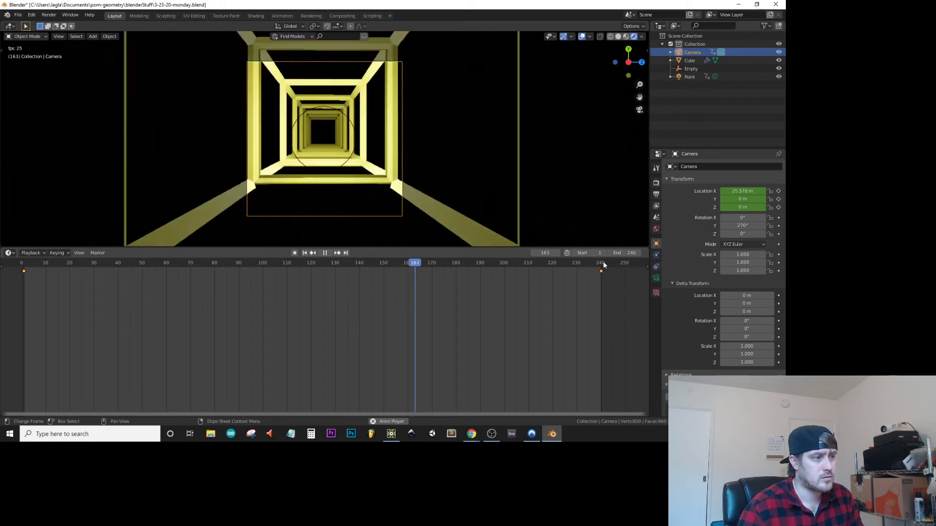
key("space")
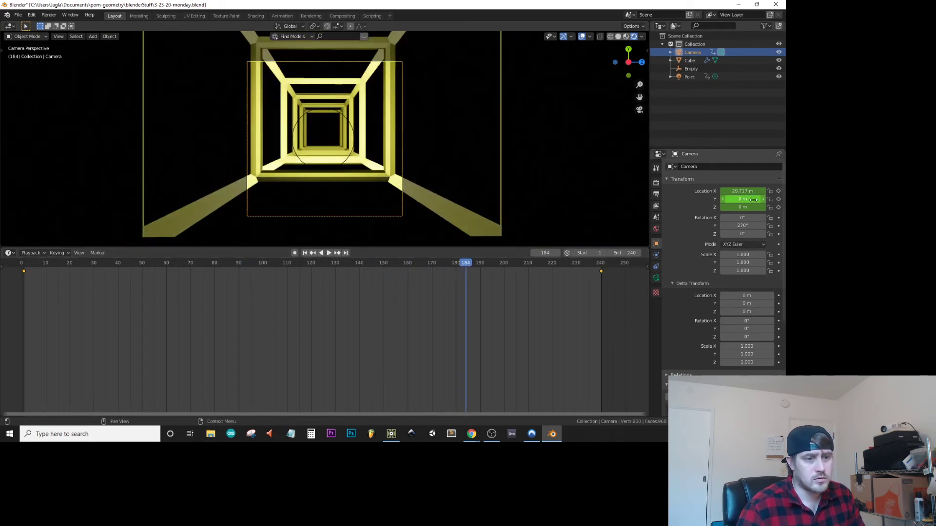
Step: Set the camera's Y location to 1 m at frame 240 and replace its location keyframes
left_click_drag(488, 263, 601, 251)
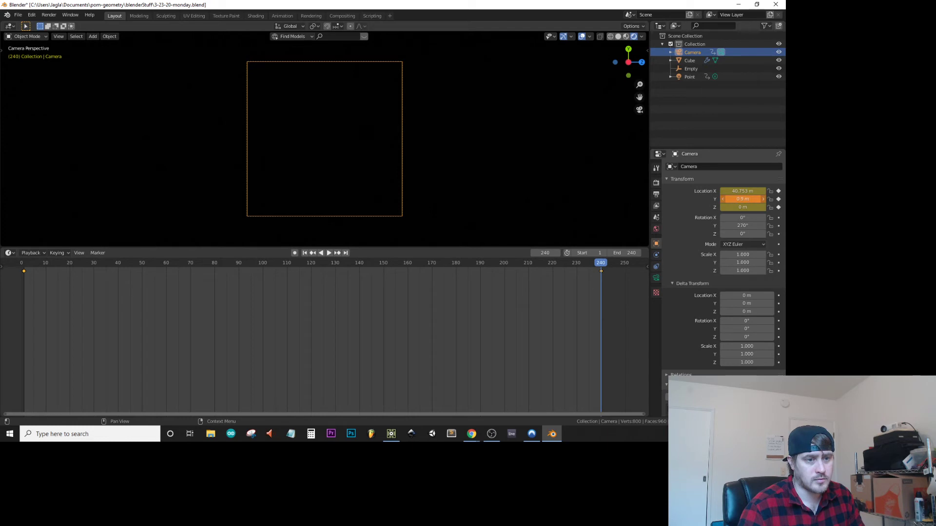
left_click_drag(572, 263, 602, 263)
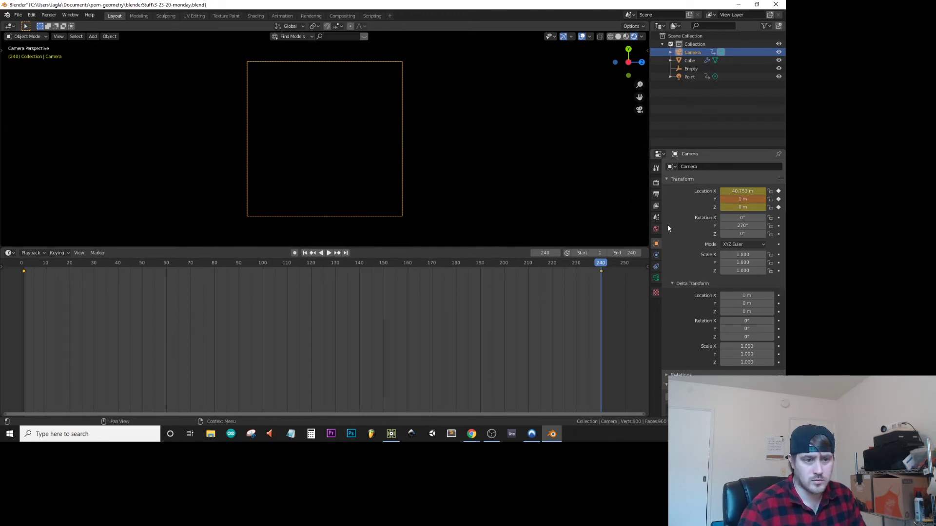
right_click(742, 199)
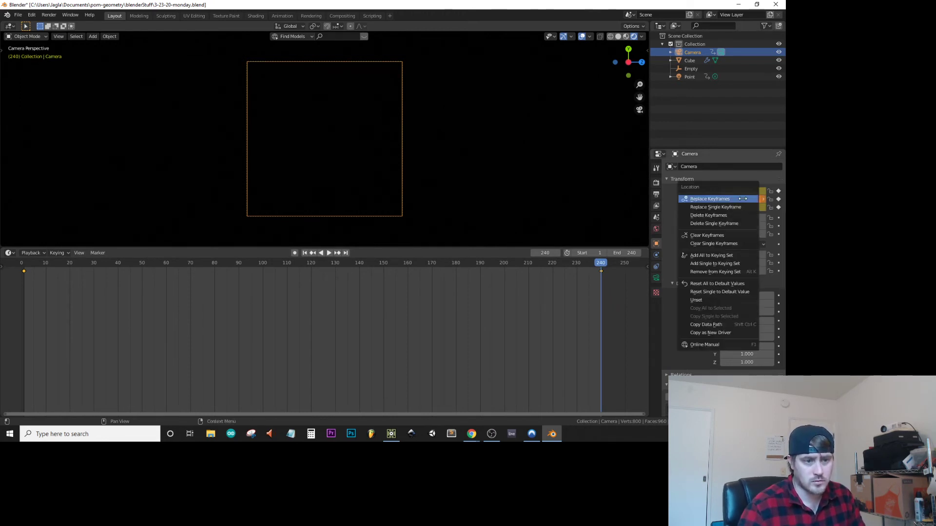
left_click(742, 199)
Step: Play the animation from frame 0 to check the camera's sideways drift along Y
left_click_drag(601, 263, 13, 348)
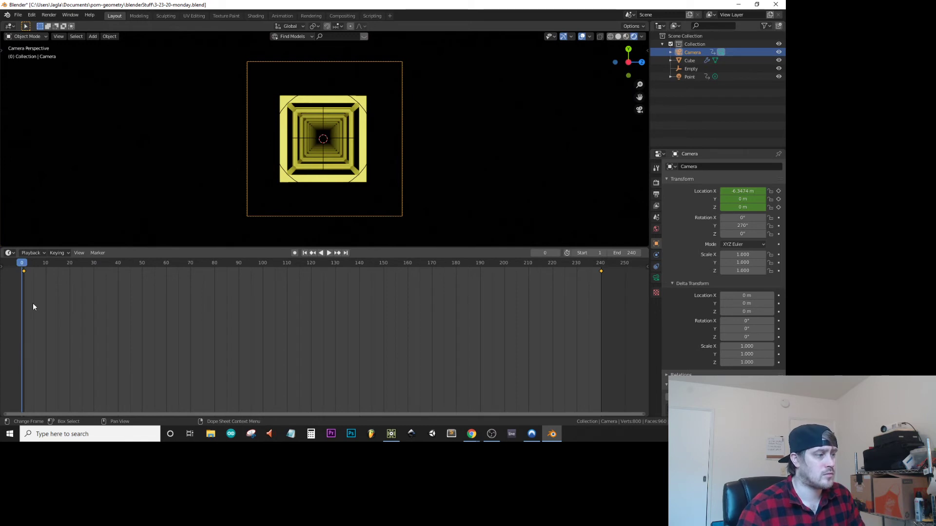
key("space")
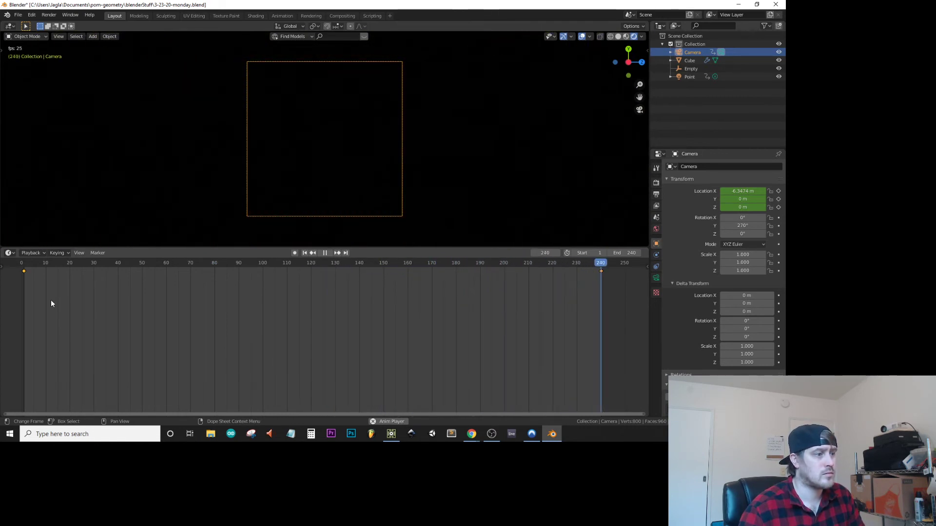
key("space")
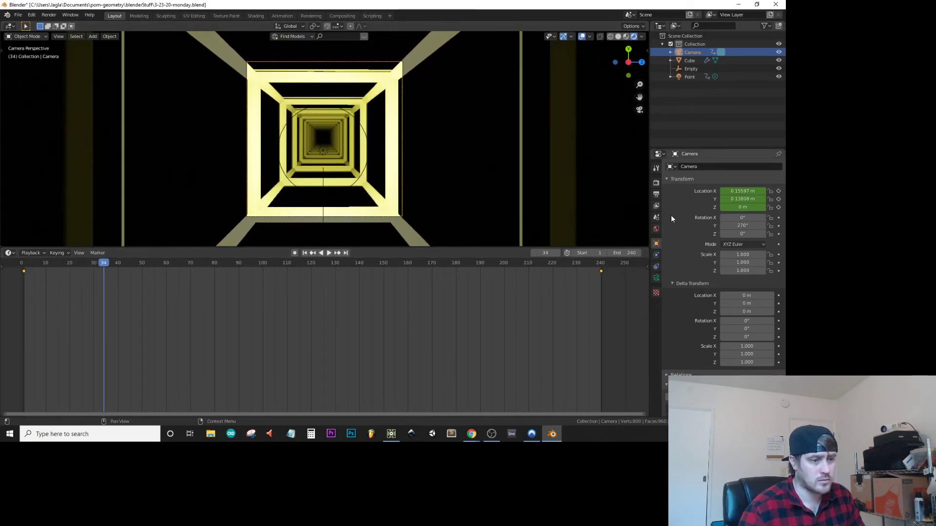
Step: Set the camera's Y location to 0.5 m at frame 240 and replace its location keyframes
left_click(600, 264)
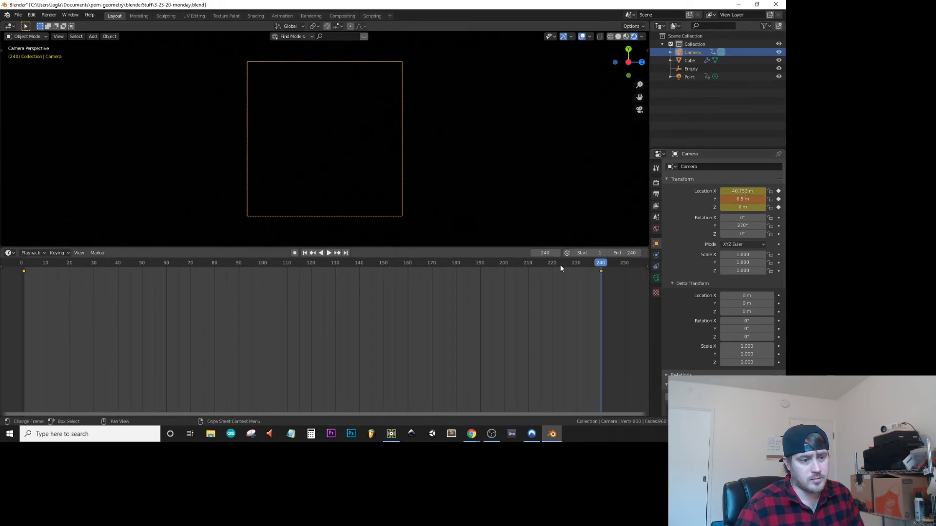
right_click(734, 200)
left_click(722, 200)
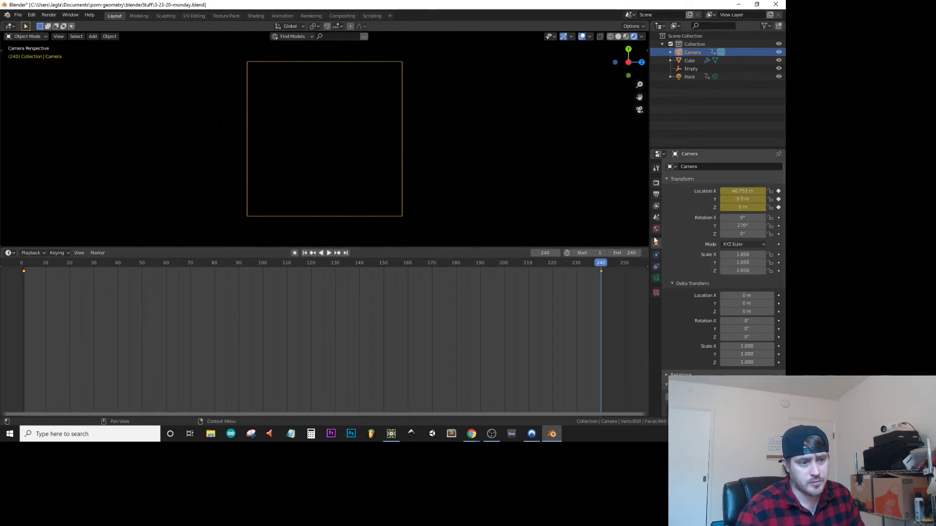
Step: Replay the animation from the start several times to examine the camera's path with the reduced Y offset
left_click(24, 263)
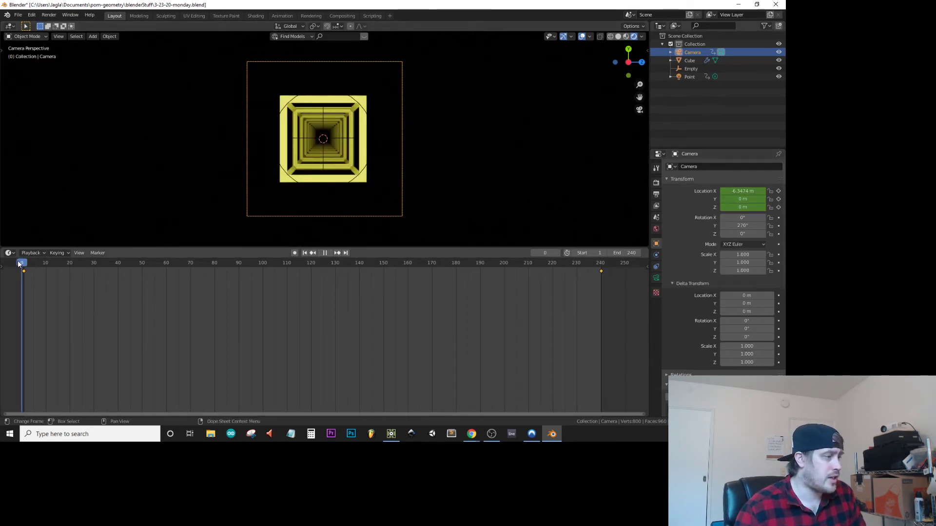
key("space")
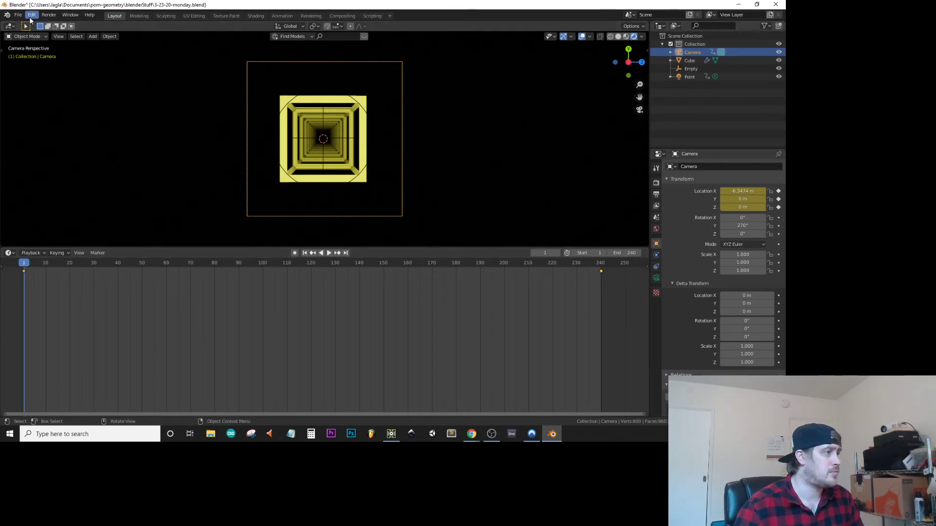
key("space")
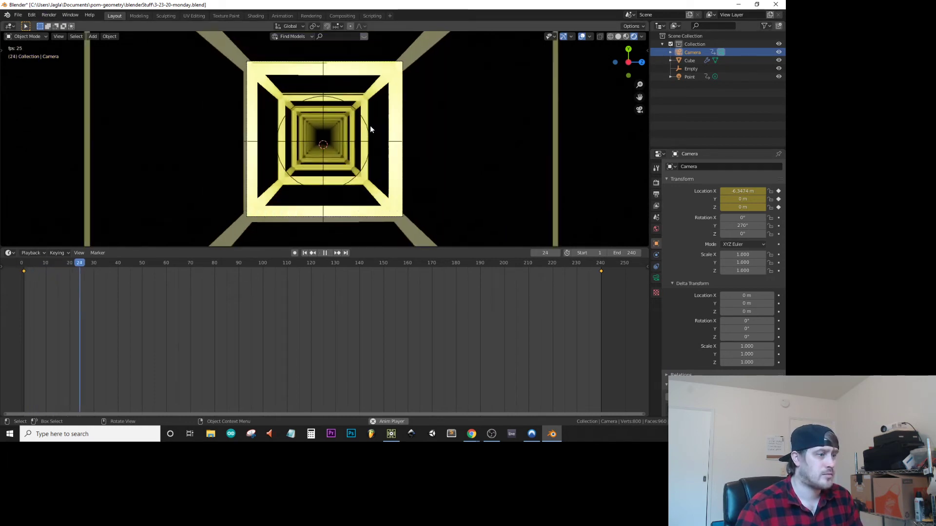
key("space")
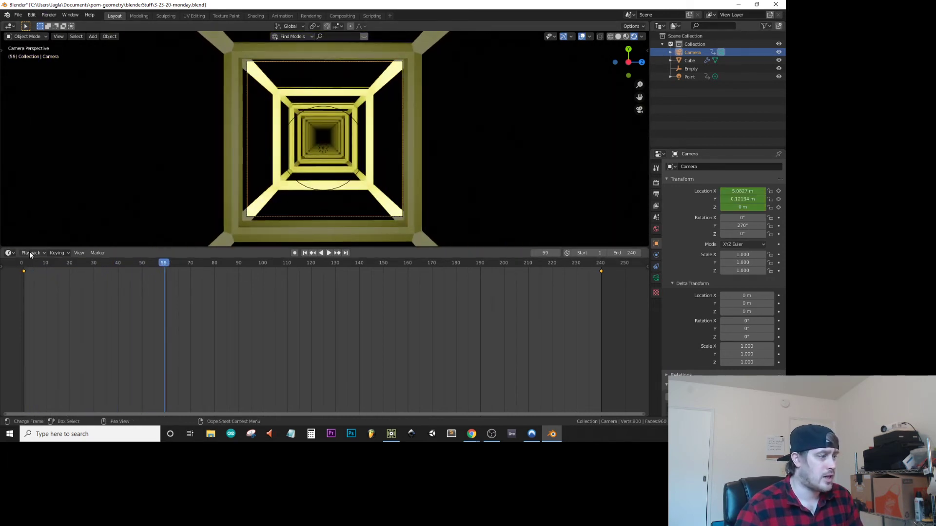
left_click(22, 269)
key("space")
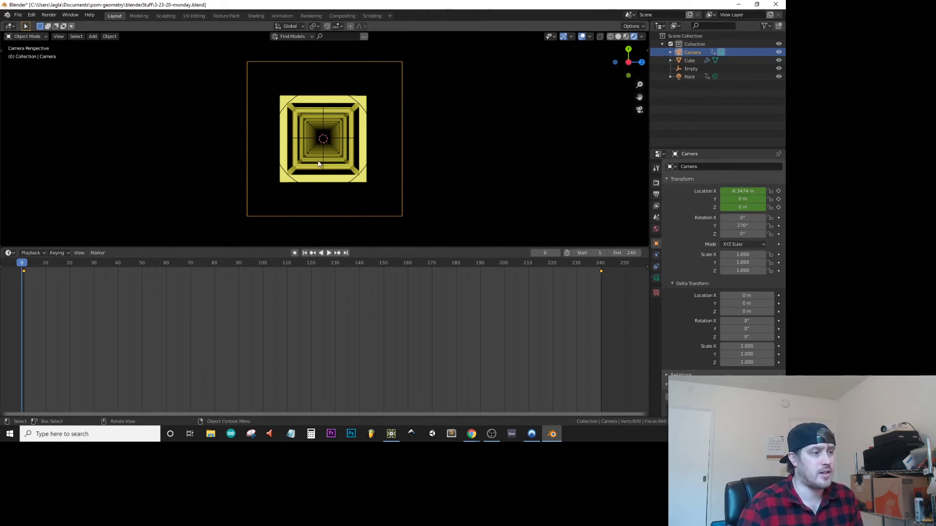
Step: Select the Empty, try out its X rotation, return it to 0° and insert rotation keyframes at frame 0
left_click(692, 68)
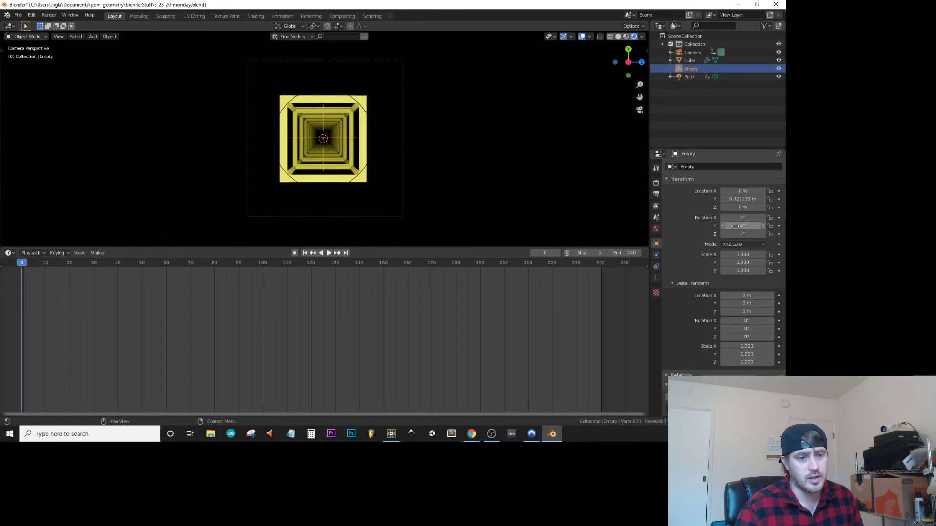
left_click_drag(735, 225, 742, 218)
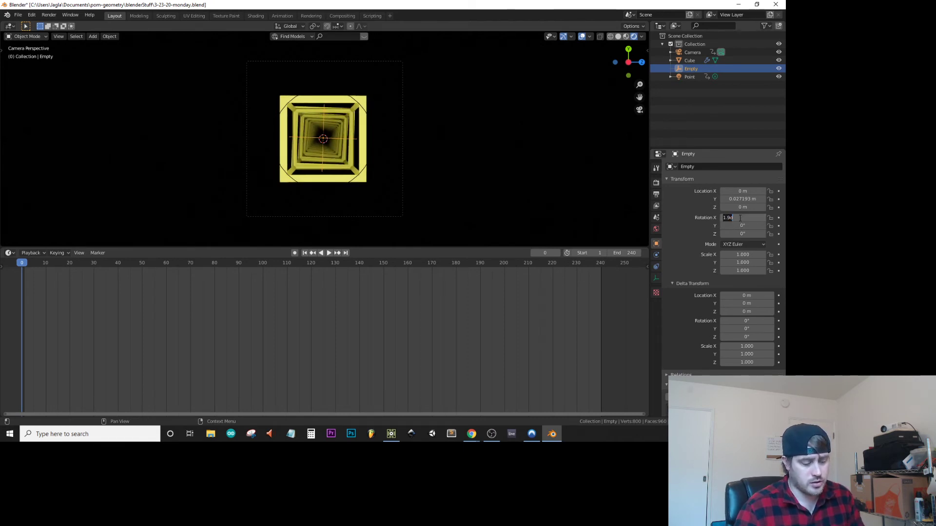
key("Return")
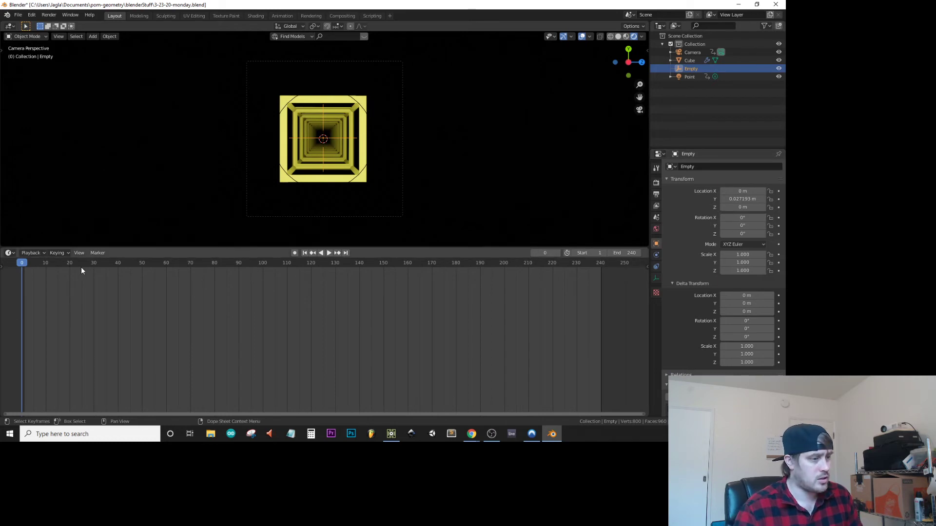
right_click(737, 218)
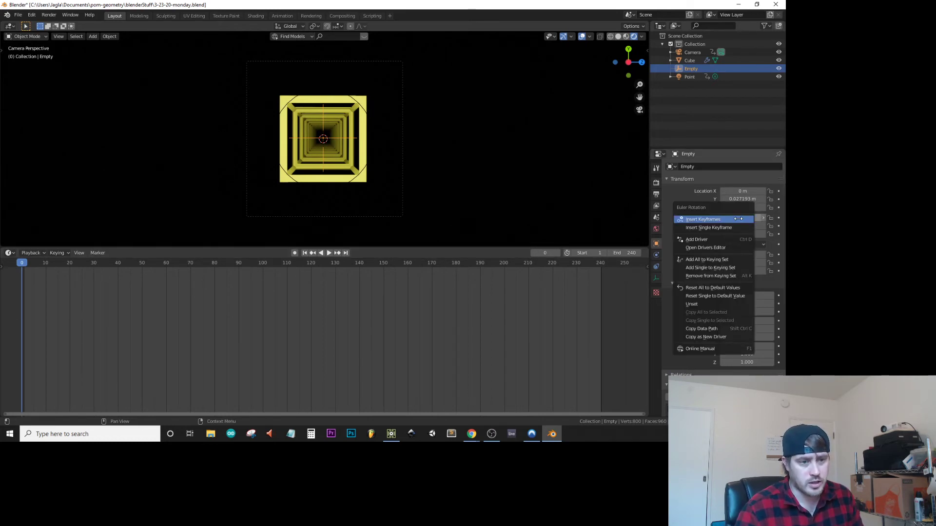
left_click(736, 218)
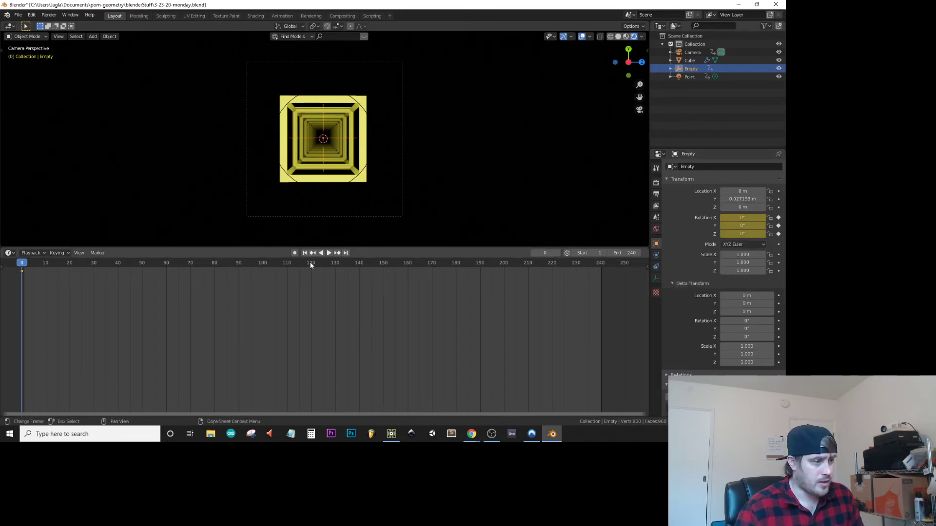
Step: Set the Empty's X rotation to 90° at frame 120 and insert rotation keyframes
left_click_drag(311, 265, 312, 265)
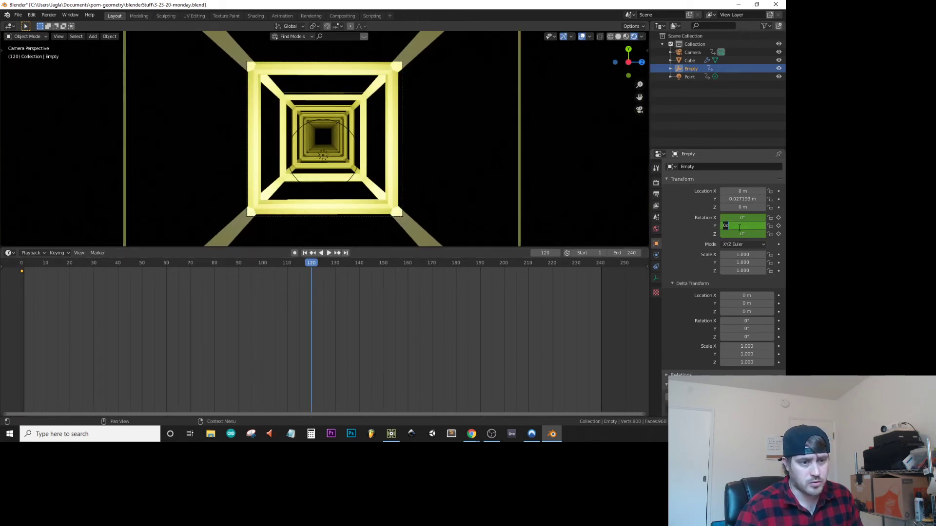
key("Return")
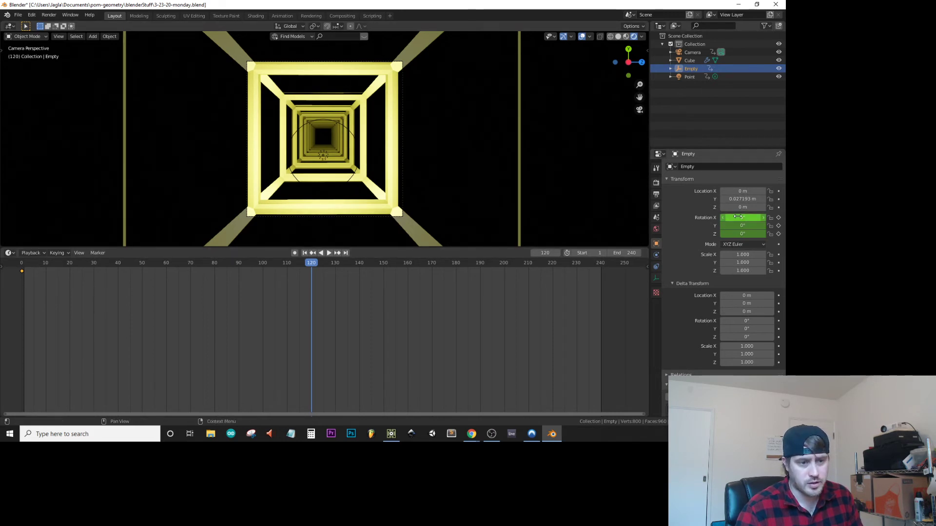
key("Return")
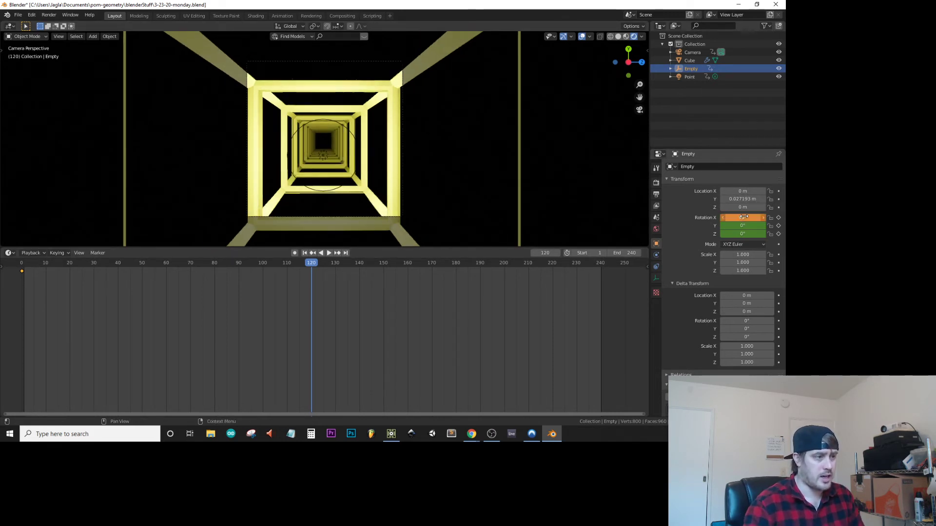
left_click_drag(743, 219, 742, 219)
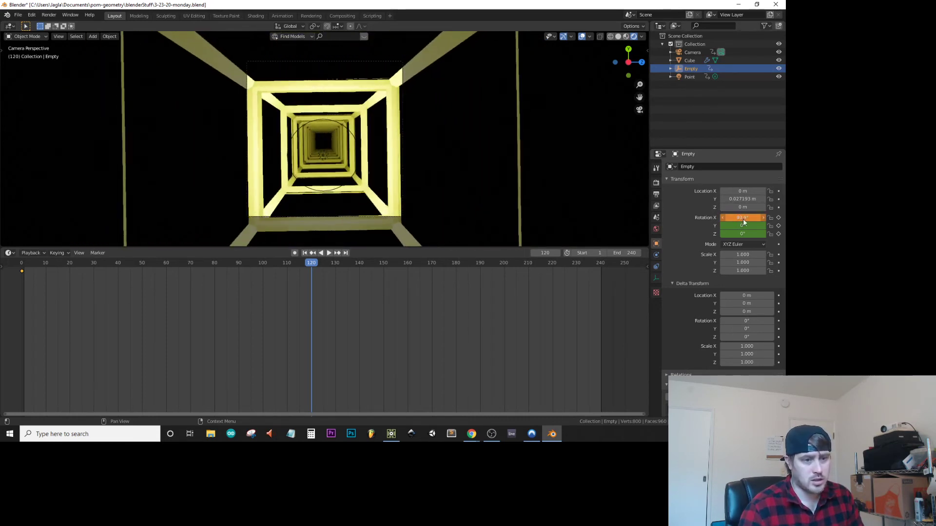
left_click(743, 219)
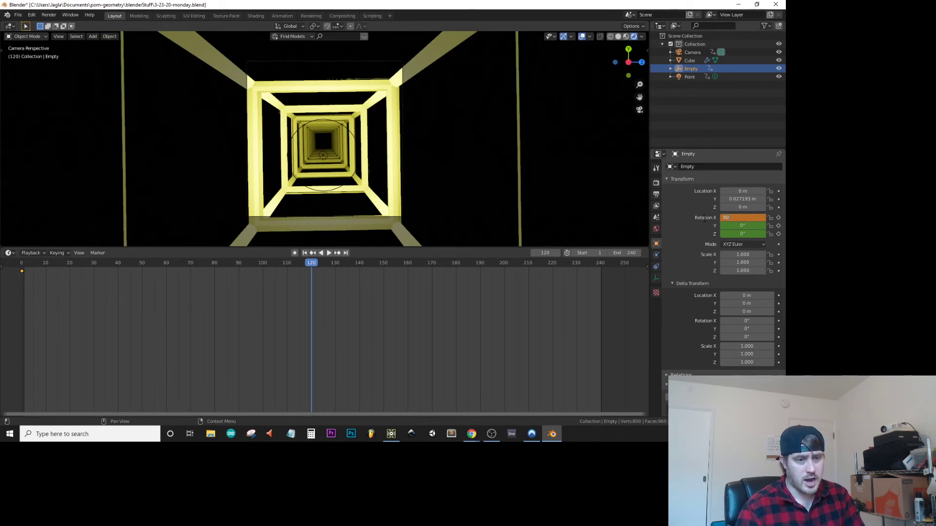
key("Return")
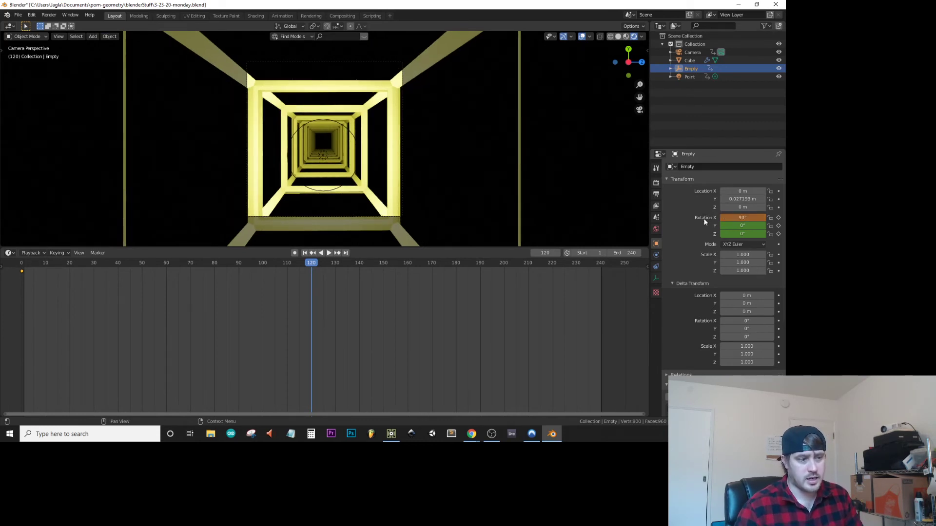
right_click(742, 218)
left_click(742, 216)
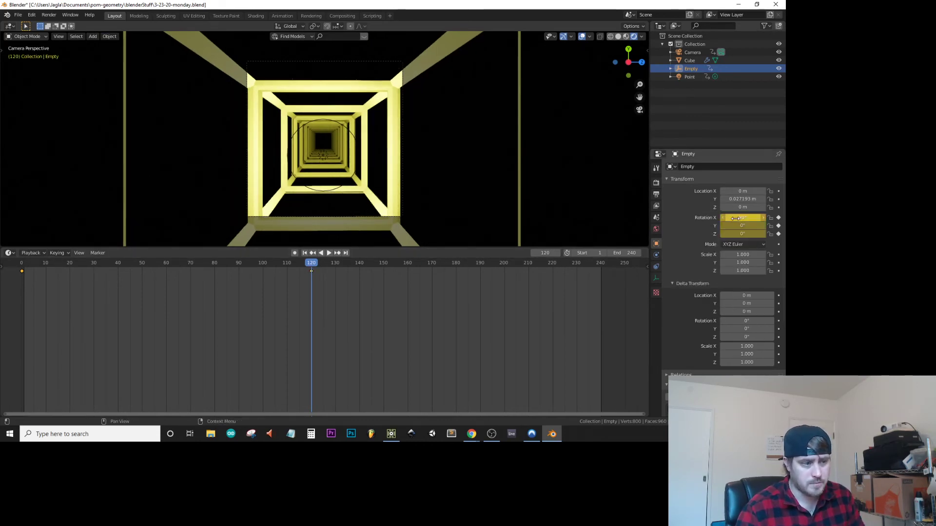
Step: Set the Empty's X rotation to 0° at frame 240, insert rotation keyframes and play the twisting tunnel animation
left_click(600, 264)
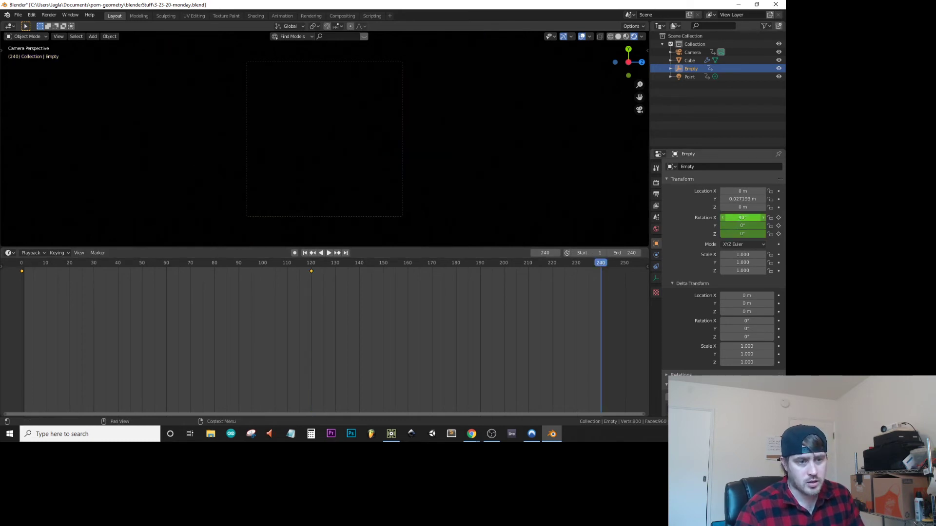
right_click(742, 218)
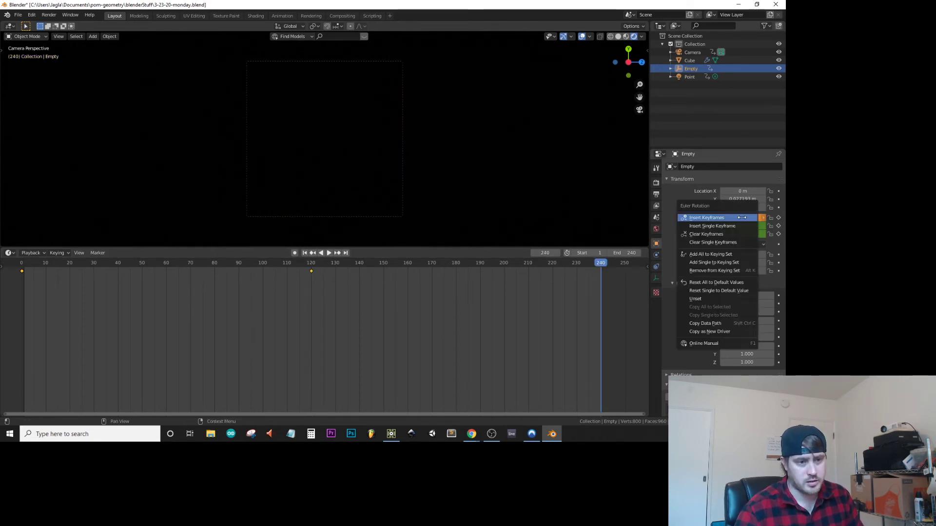
left_click(742, 216)
key("space")
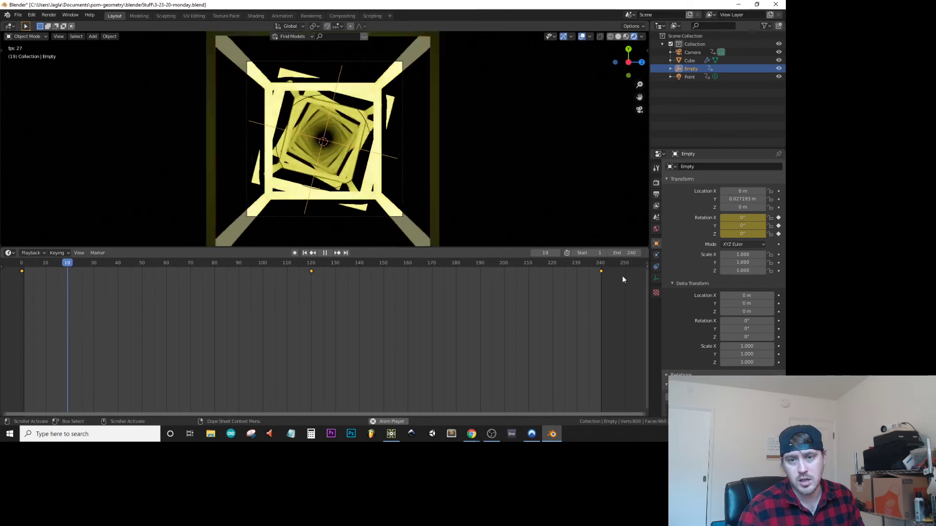
Step: Stop playback at frame 0, select the point light and look through its property pages for the light colour settings
key("Escape")
left_click_drag(4, 279, 13, 278)
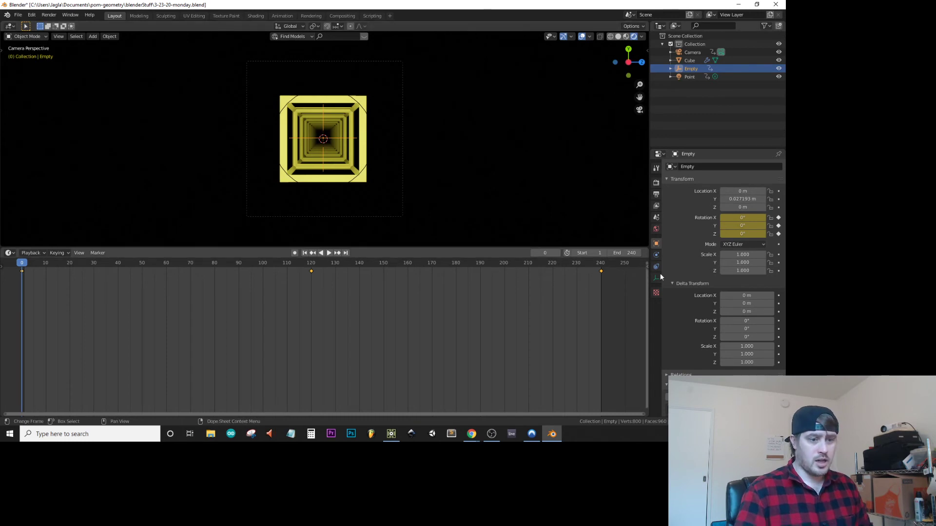
left_click(687, 77)
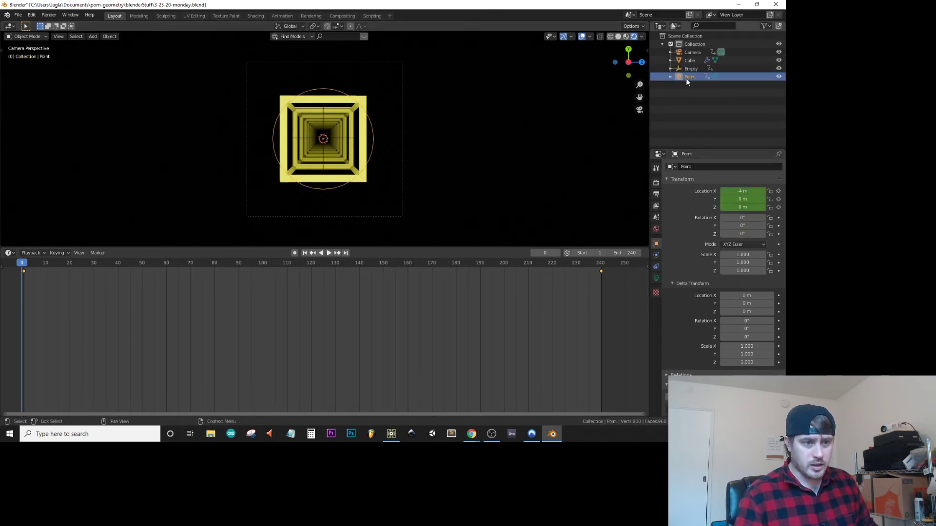
left_click(656, 229)
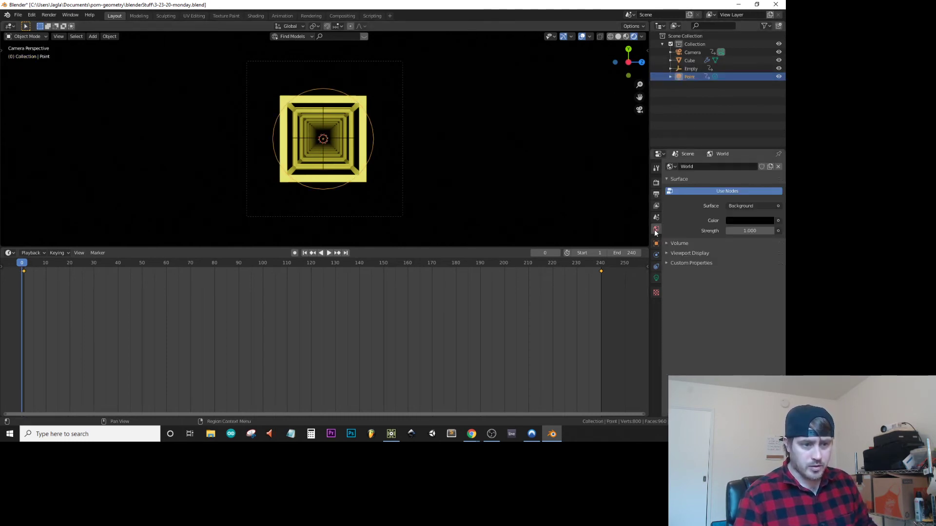
left_click(656, 255)
left_click(656, 244)
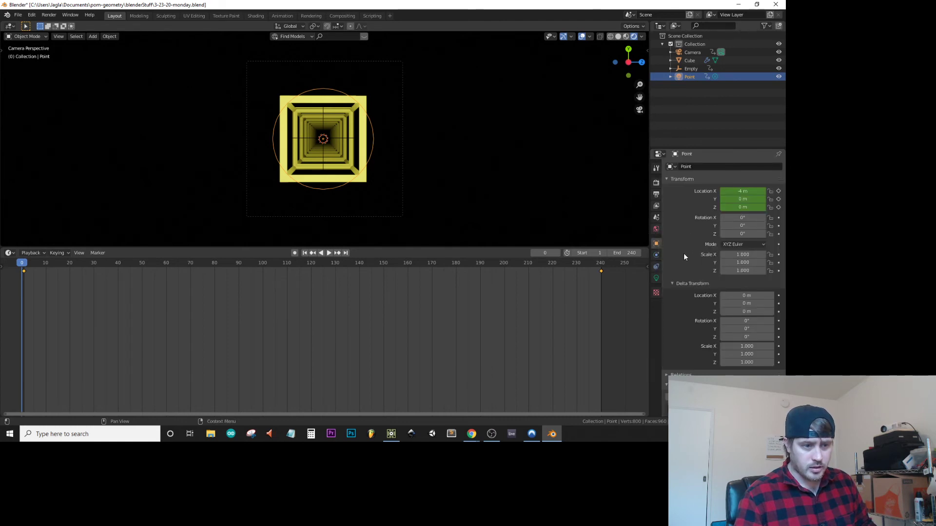
left_click(656, 217)
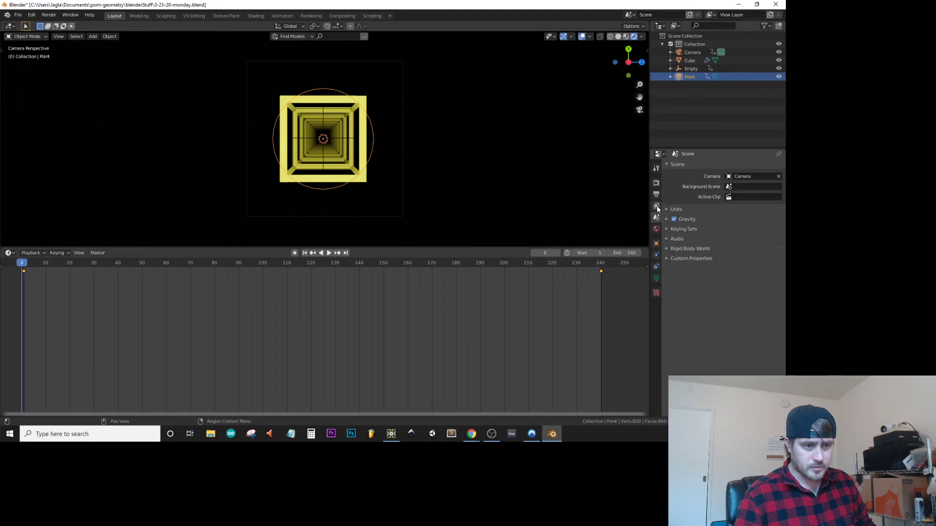
left_click(656, 207)
left_click(656, 194)
left_click(656, 182)
left_click(657, 167)
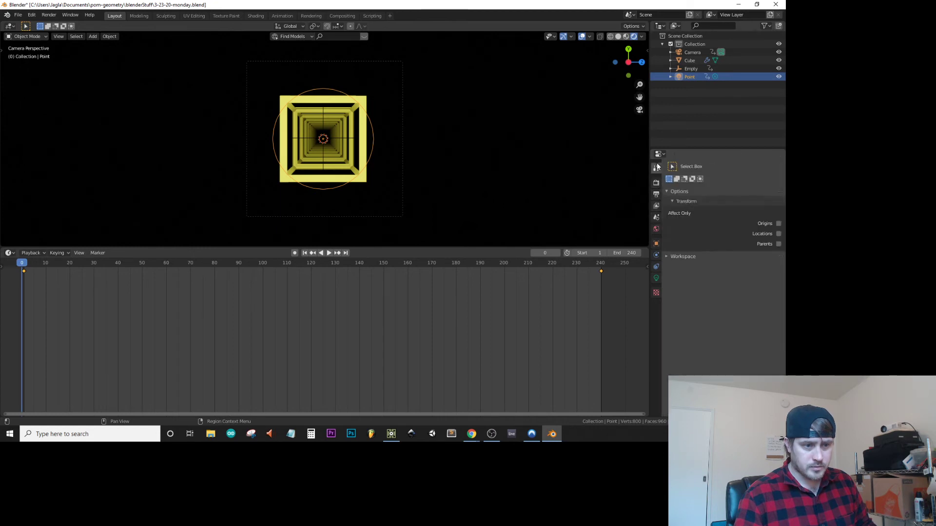
left_click(657, 256)
left_click(657, 245)
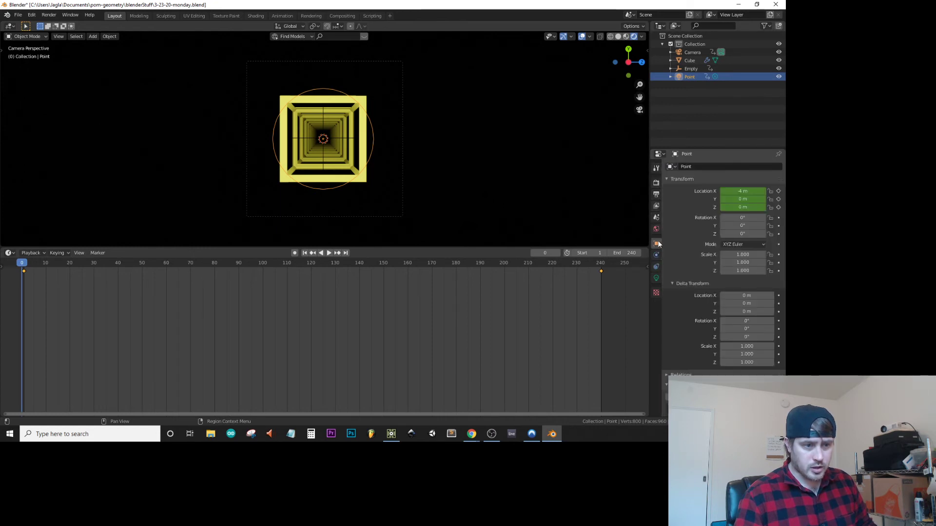
left_click(672, 179)
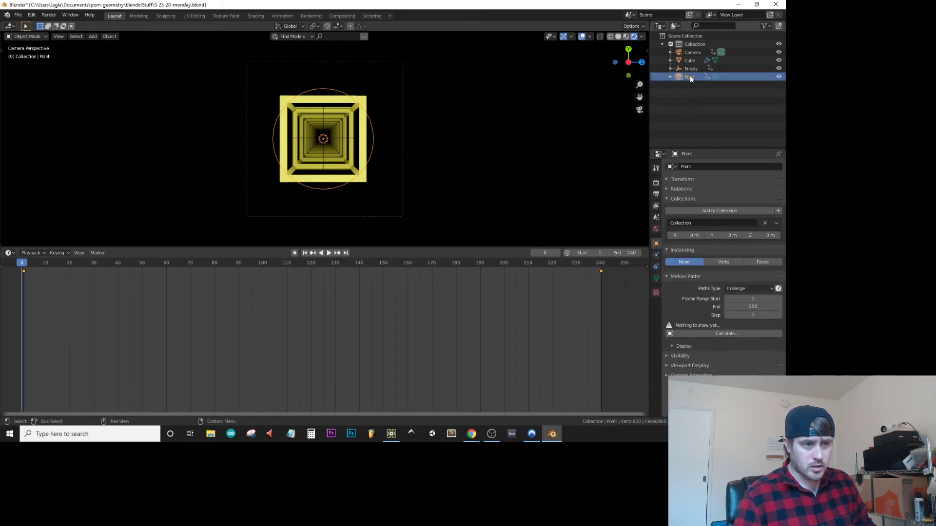
Step: Set the point light's colour to a saturated blue with hue 0.557, saturation 1.000 and value 1.000
left_click(655, 256)
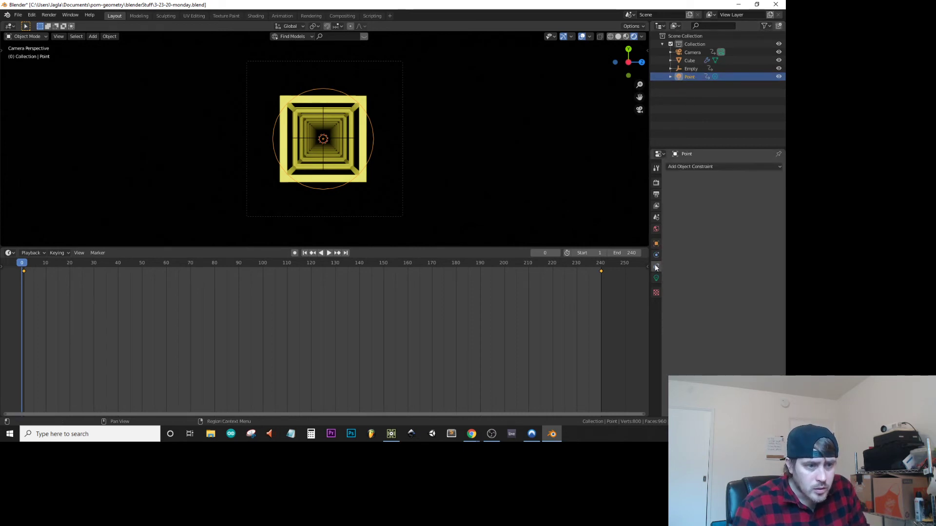
left_click(656, 277)
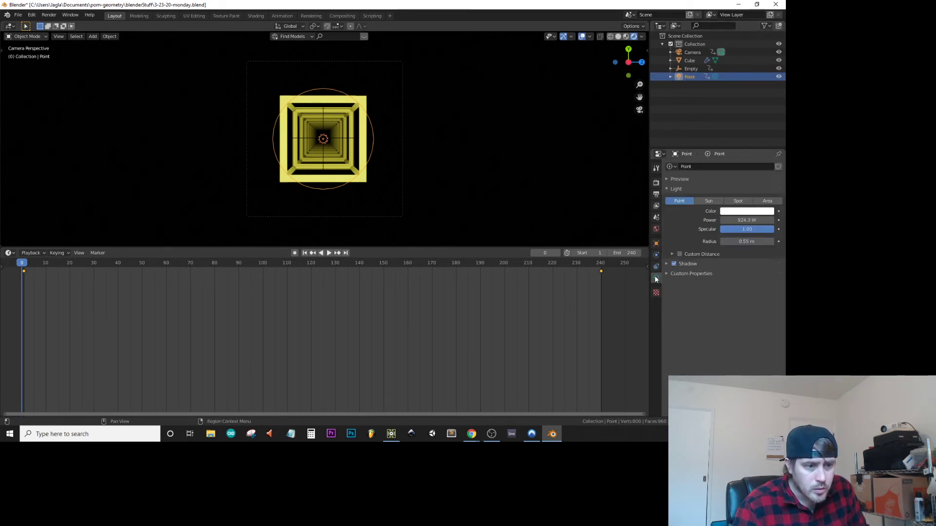
left_click(746, 212)
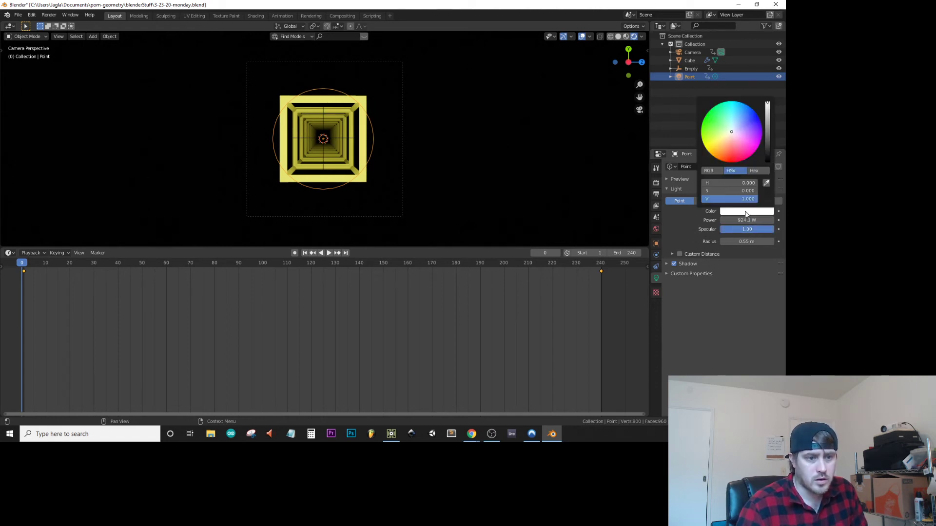
mouse_move(727, 154)
left_mouse_down()
mouse_move(703, 120)
mouse_move(721, 102)
mouse_move(704, 117)
mouse_move(742, 103)
left_mouse_up()
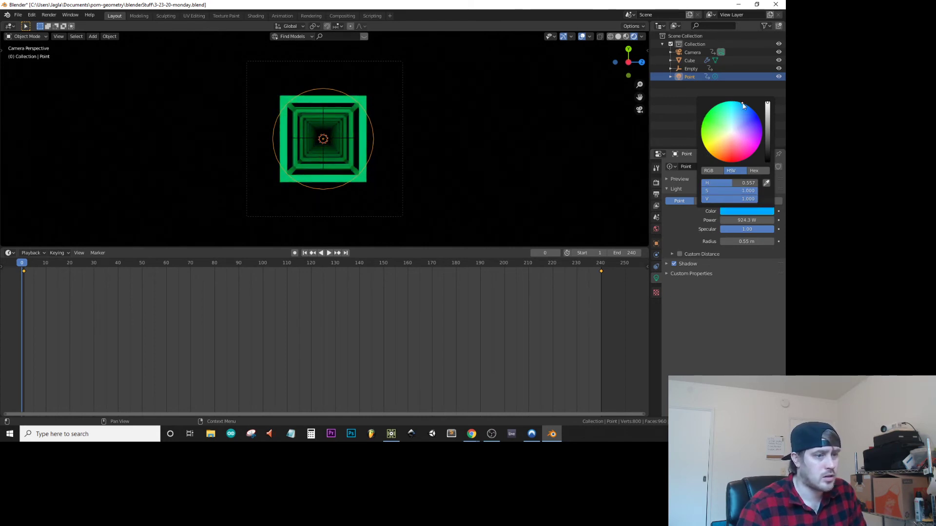
Step: Play the recoloured animation up to frame 34, render that frame as a test image and close the render
key("space")
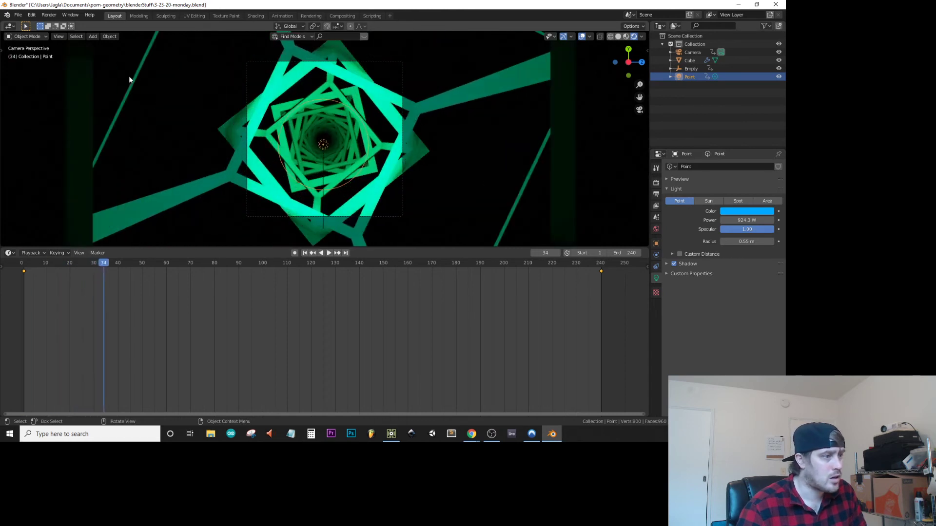
left_click(48, 15)
left_click(65, 22)
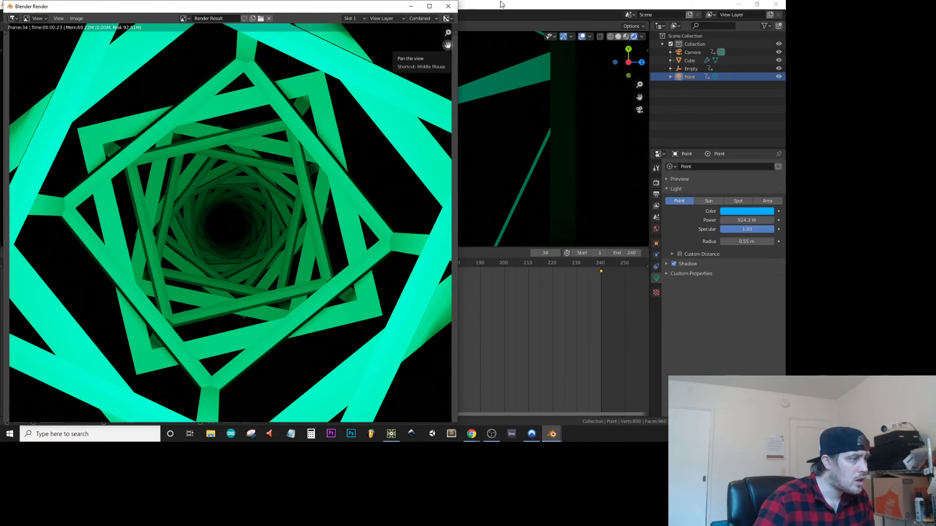
left_click(448, 6)
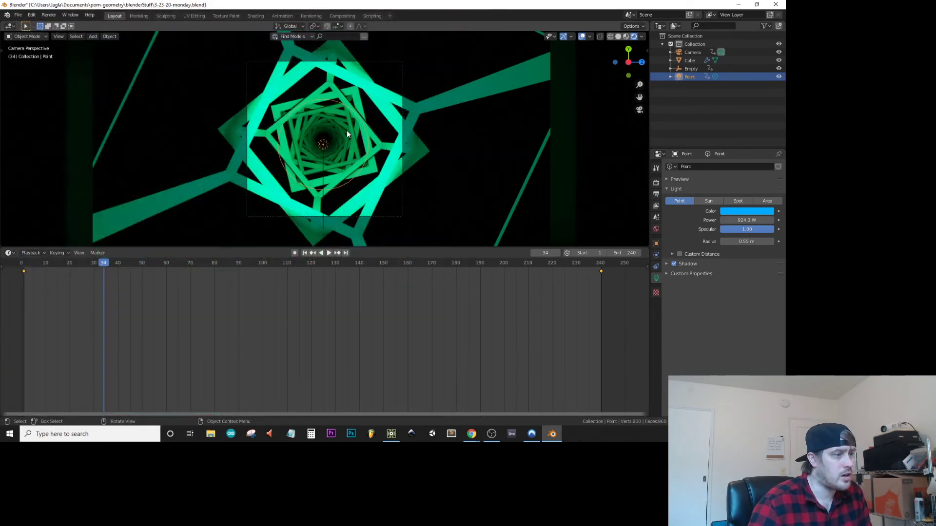
Step: Replay the animation briefly from the start and return to frame 0
left_click(24, 266)
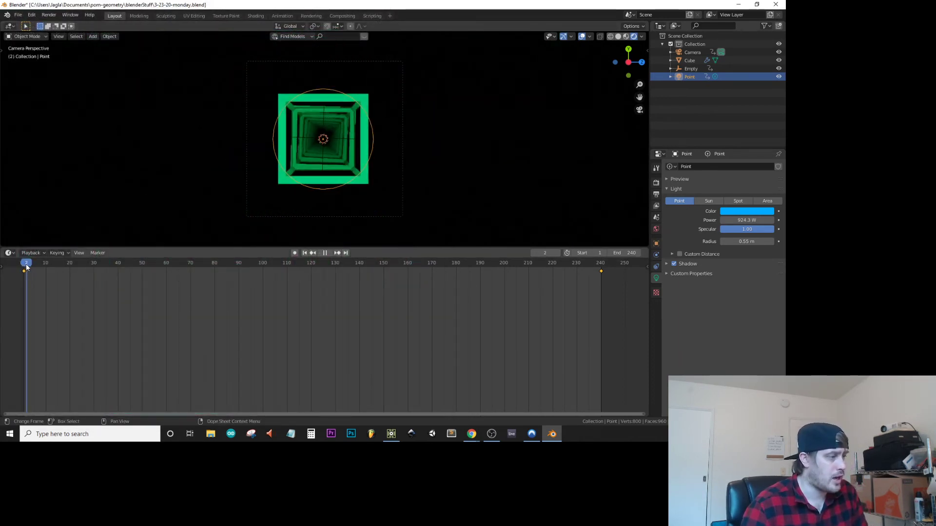
key("space")
left_click(23, 268)
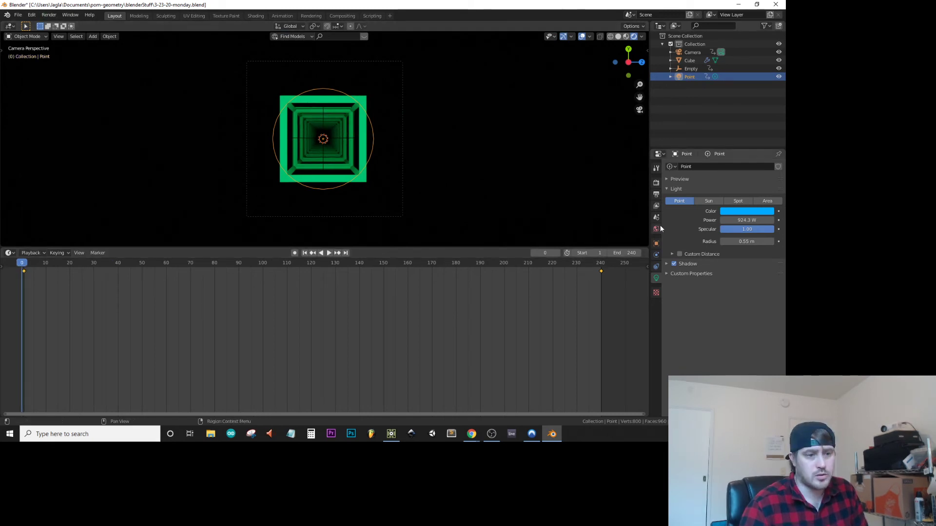
Step: Enable Ambient Occlusion and Bloom in the Eevee render settings
left_click(657, 194)
left_click(656, 182)
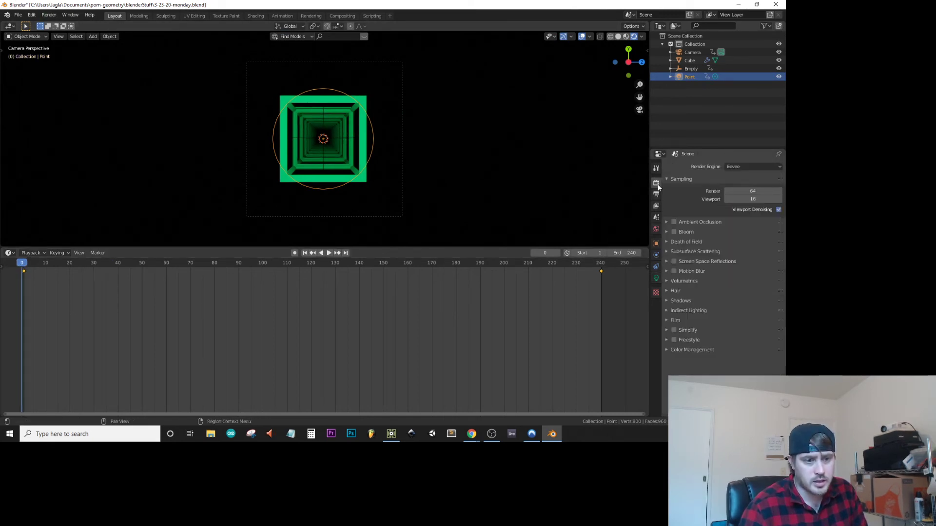
left_click(673, 222)
left_click(673, 231)
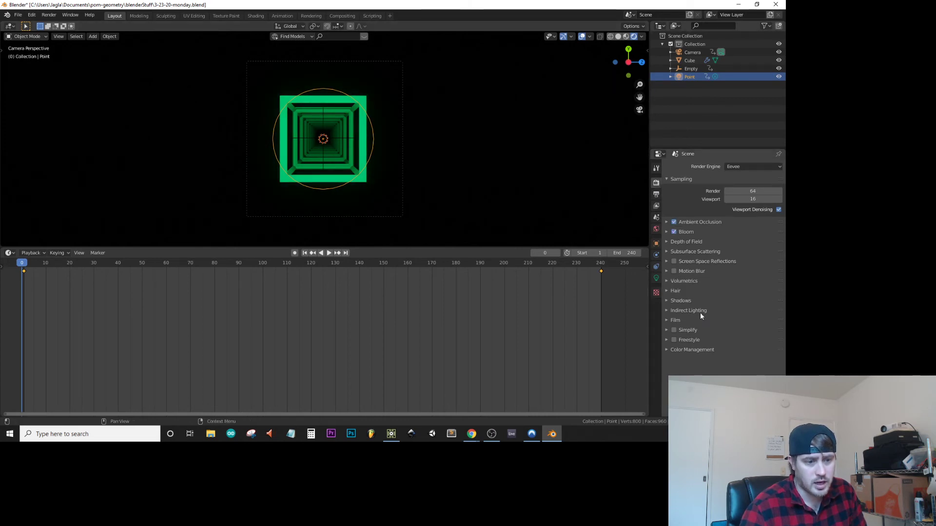
left_click(656, 170)
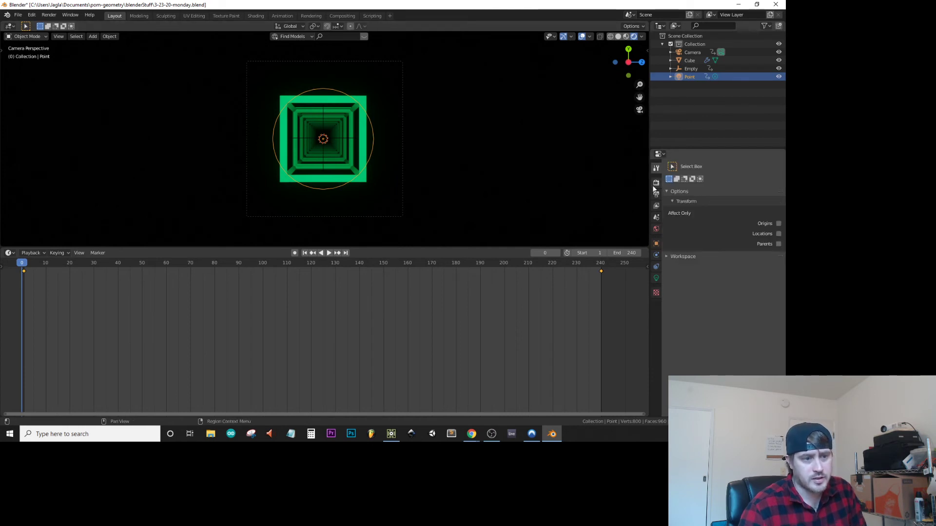
left_click(656, 182)
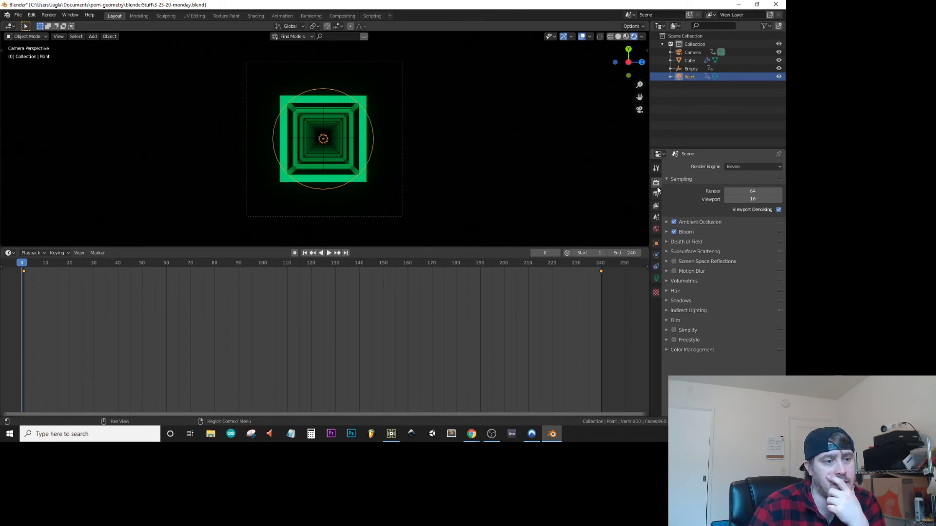
Step: Select the camera, go to frame 120 and insert location keyframes at its current position
left_click(695, 52)
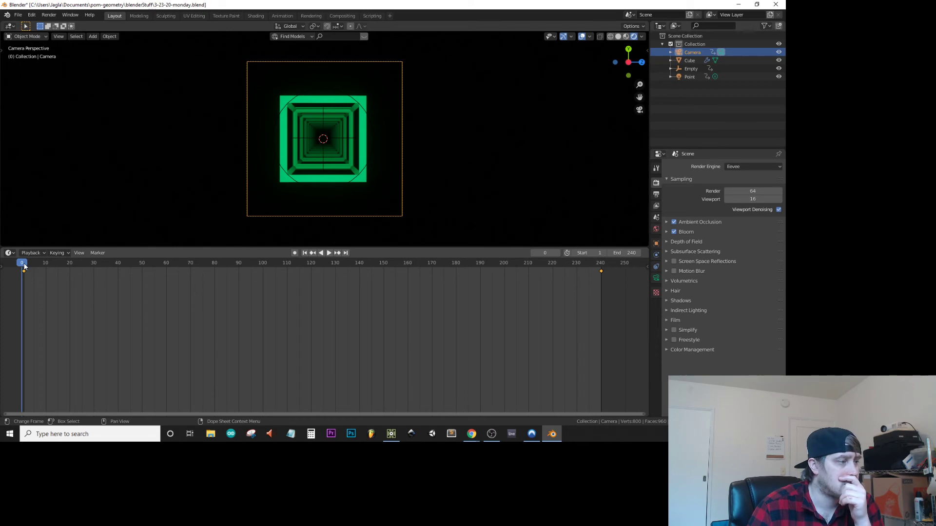
left_click_drag(24, 266, 313, 268)
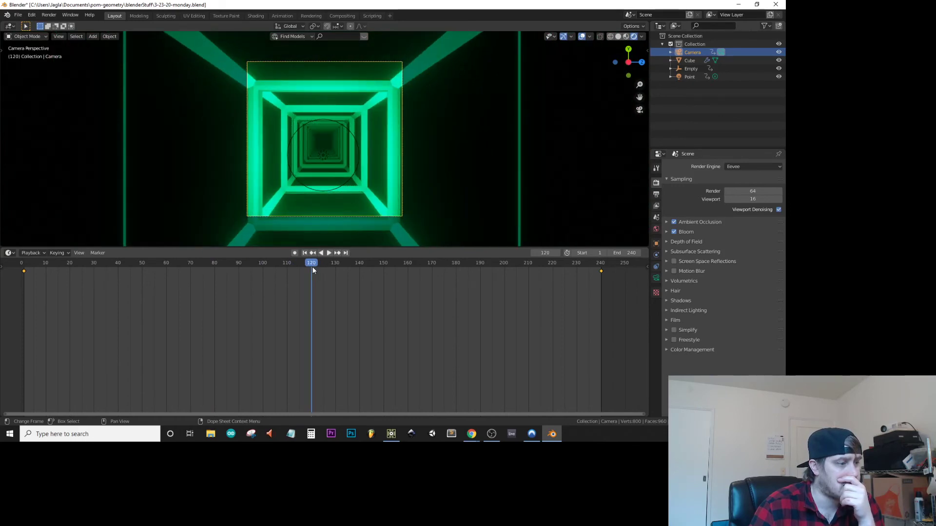
left_click(657, 243)
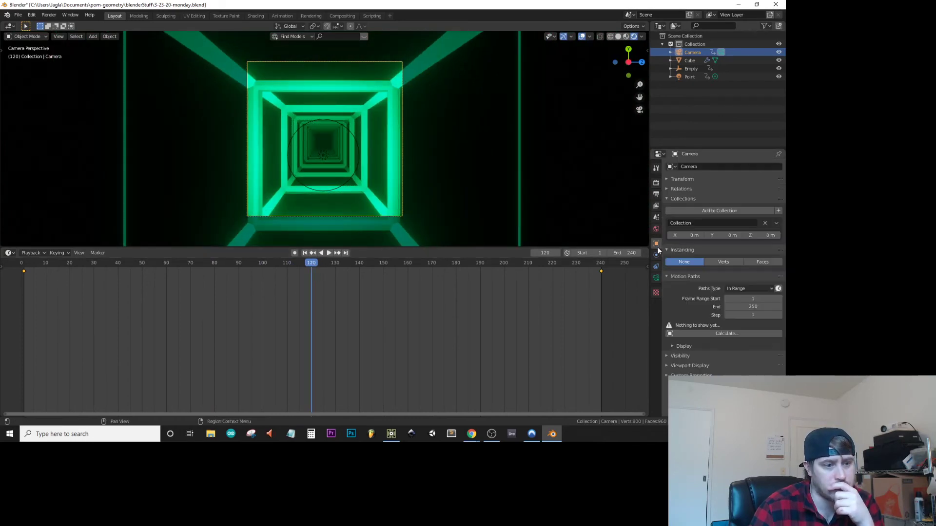
left_click(672, 179)
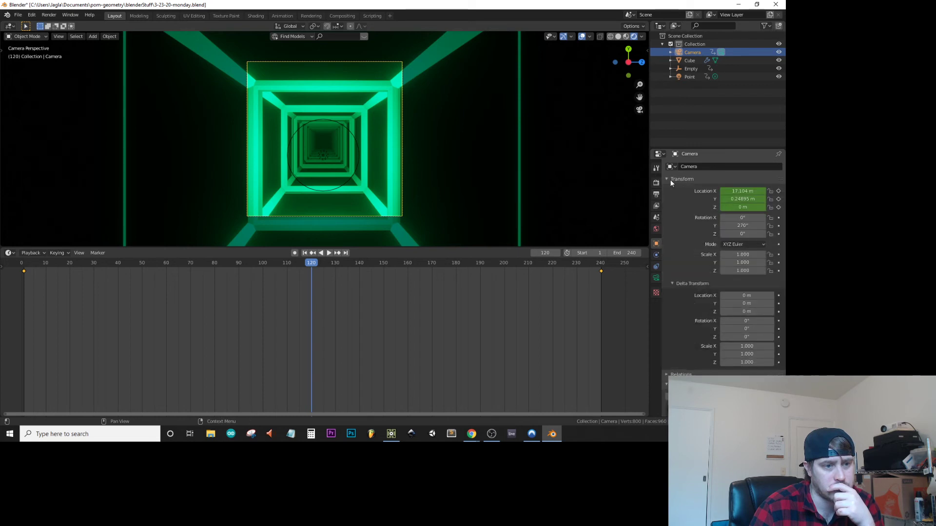
right_click(753, 199)
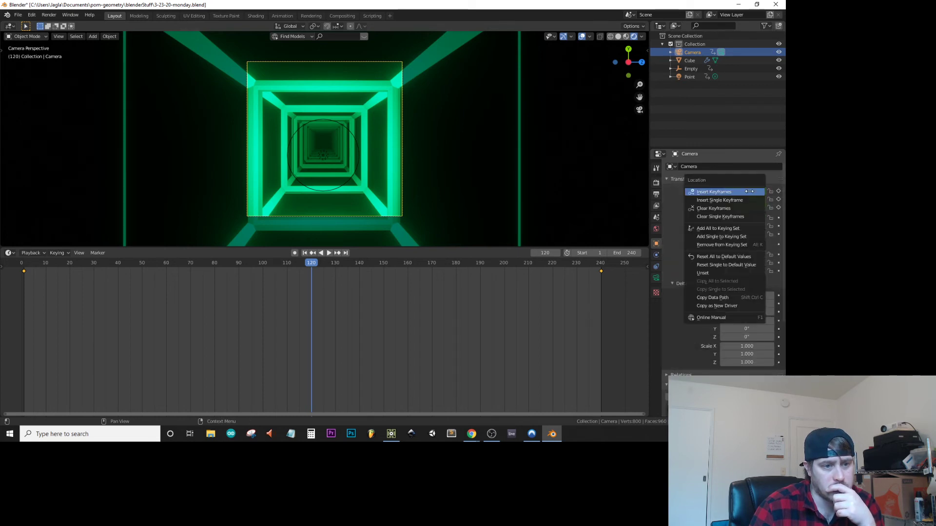
left_click(750, 191)
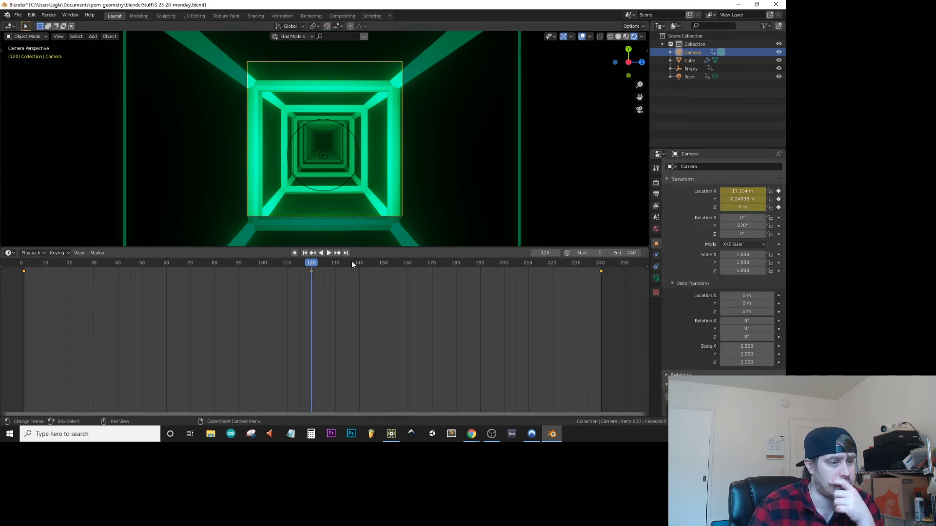
Step: Copy the camera's frame 1 X location of -6.3474 m to frame 240, set Y to 0 m and insert location keyframes
left_click_drag(601, 266, 602, 266)
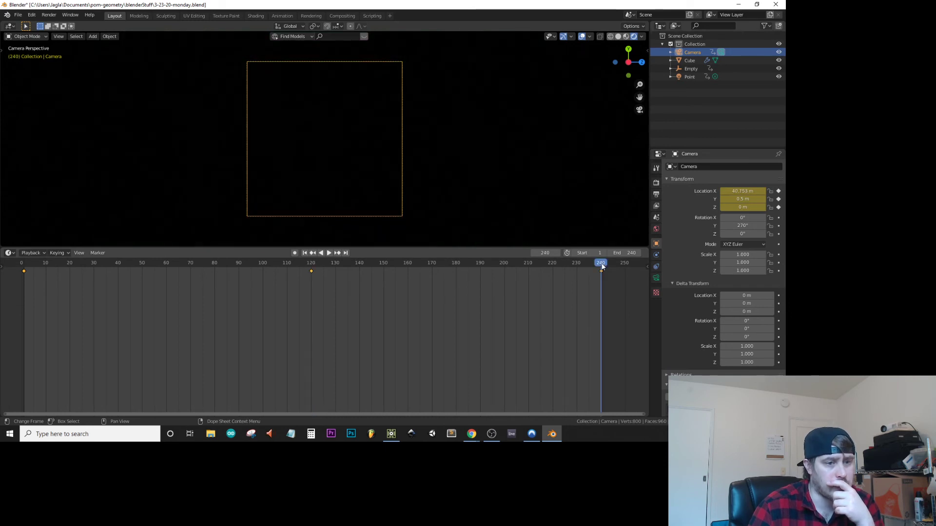
left_click(25, 266)
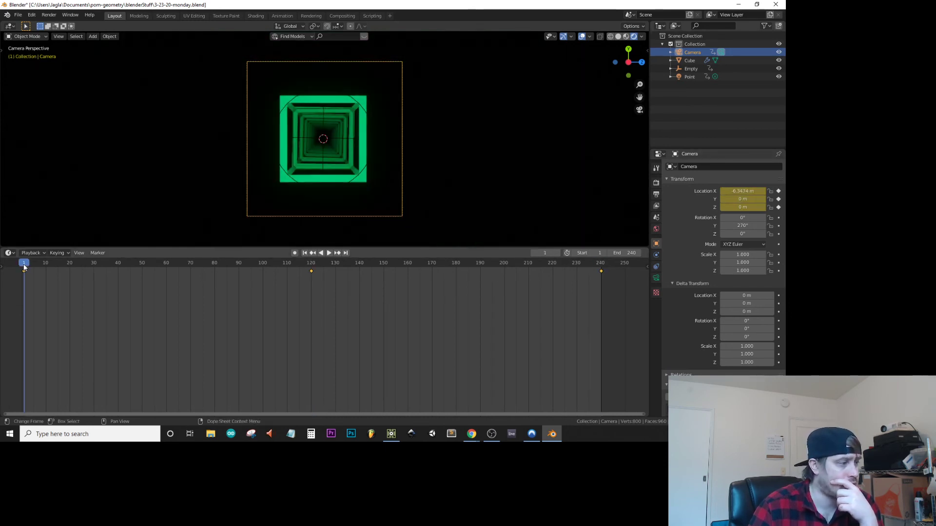
left_click(749, 191)
key("ctrl+c")
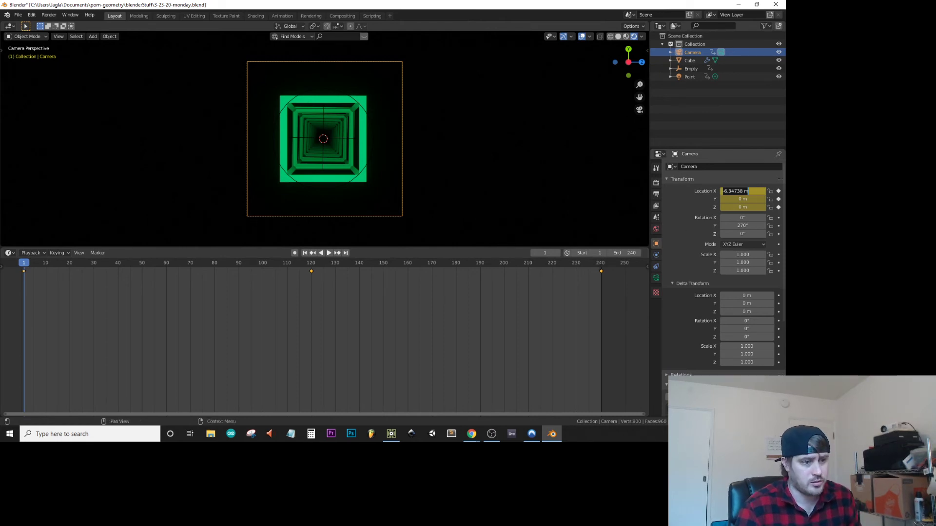
left_click(601, 265)
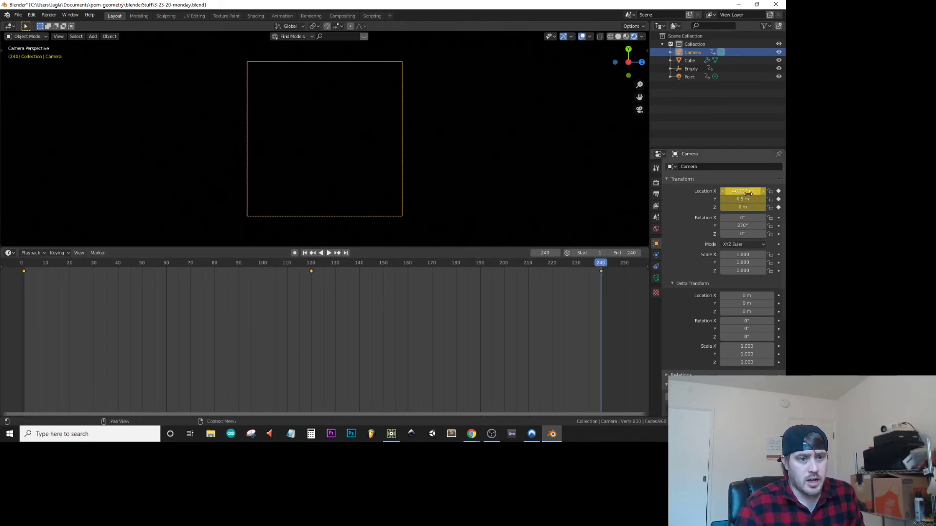
key("ctrl+v")
key("Return")
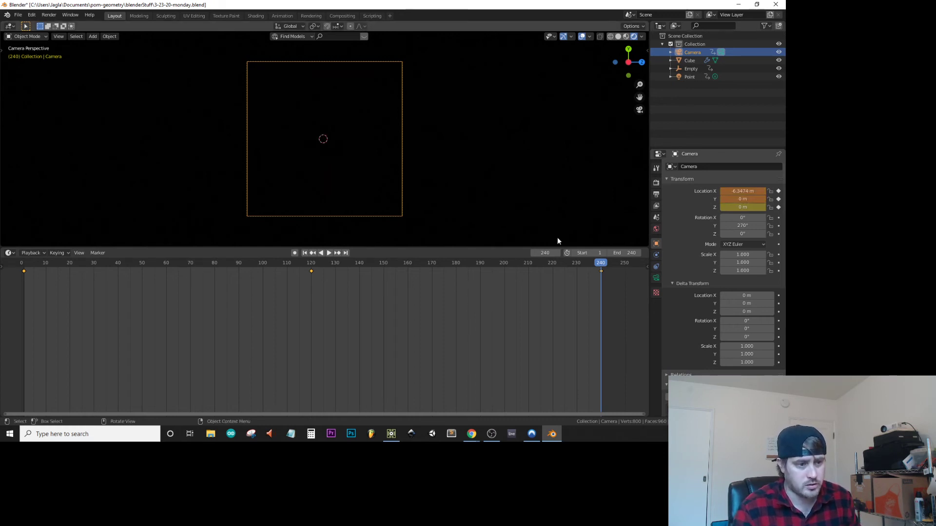
right_click(741, 193)
left_click(717, 191)
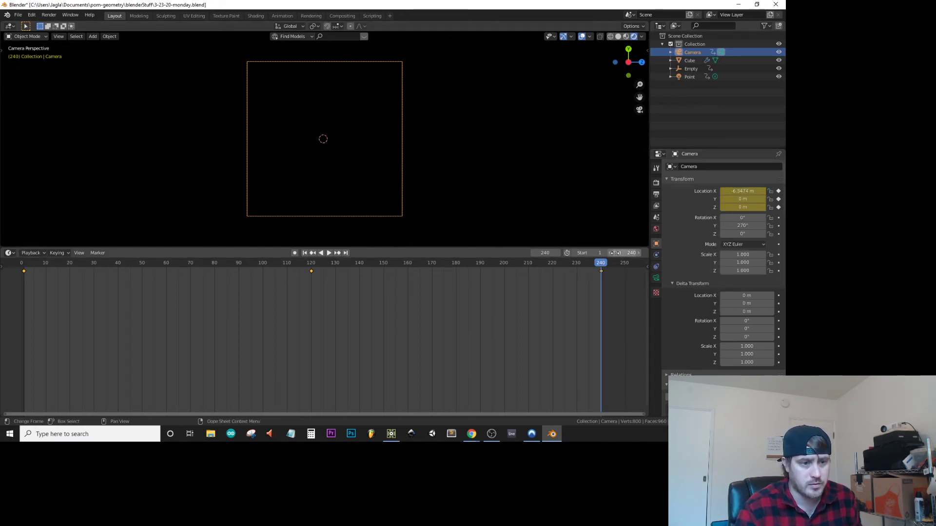
Step: Play the animation from the start to examine the camera's movement out and back, stopping playback at the end
left_click_drag(585, 268, 22, 292)
key("space")
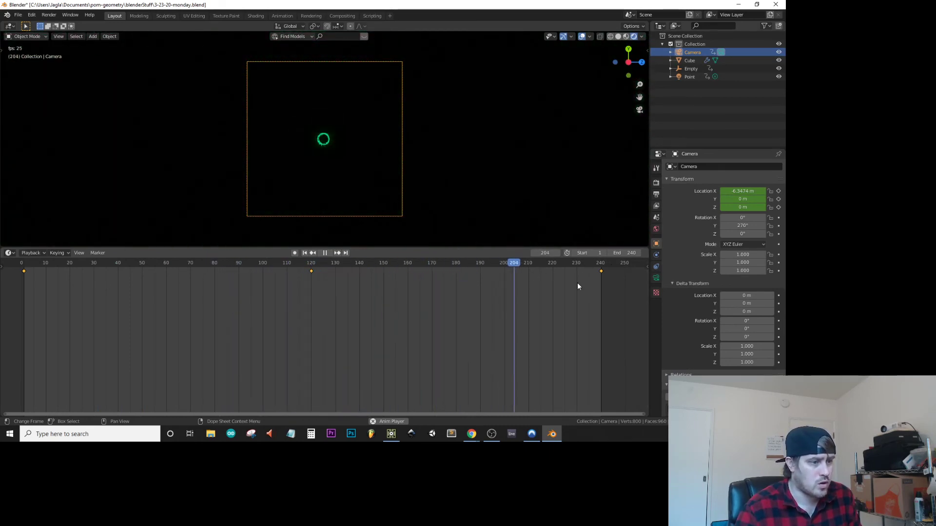
key("Escape")
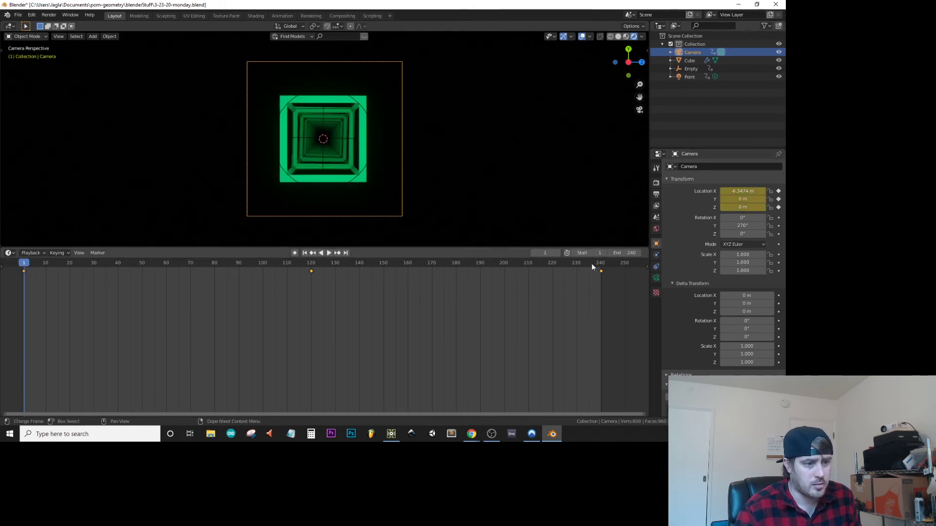
Step: Select the point light, go to frame 120 and insert location keyframes at its current position
left_click_drag(597, 264, 23, 315)
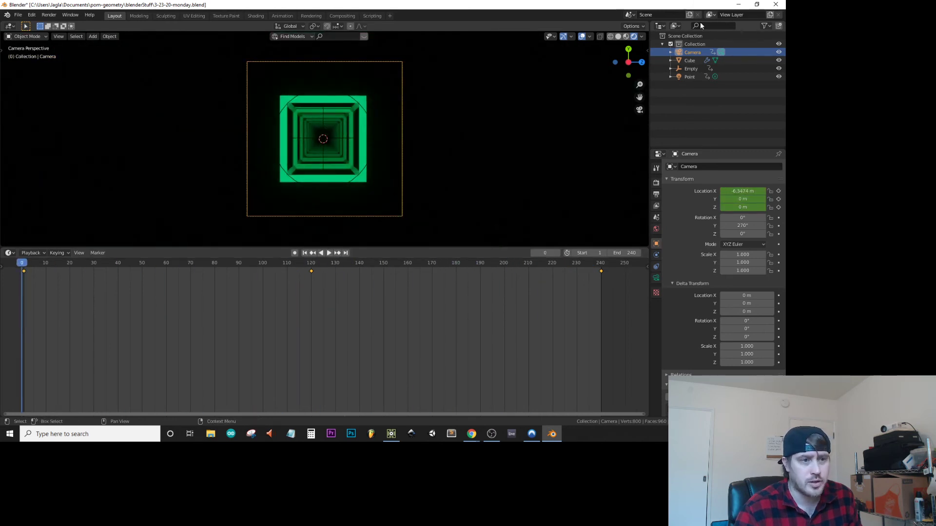
left_click(688, 76)
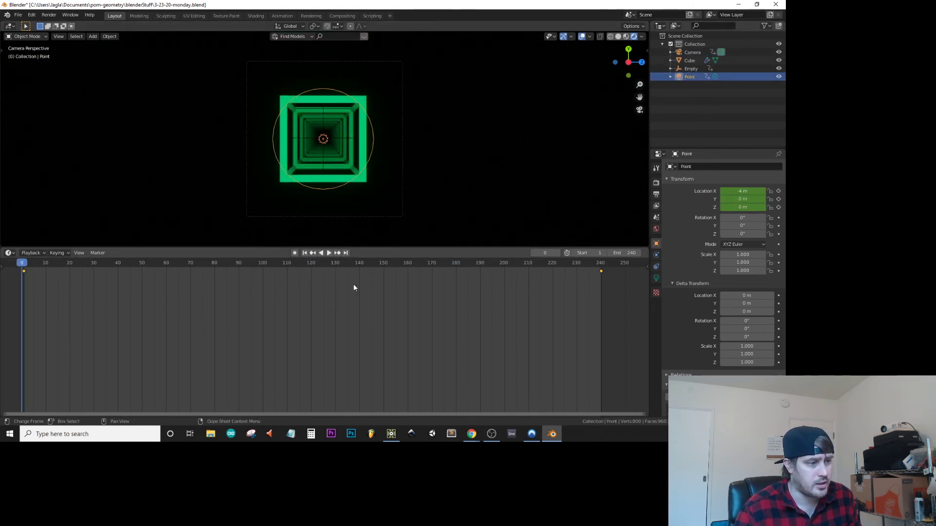
left_click(311, 265)
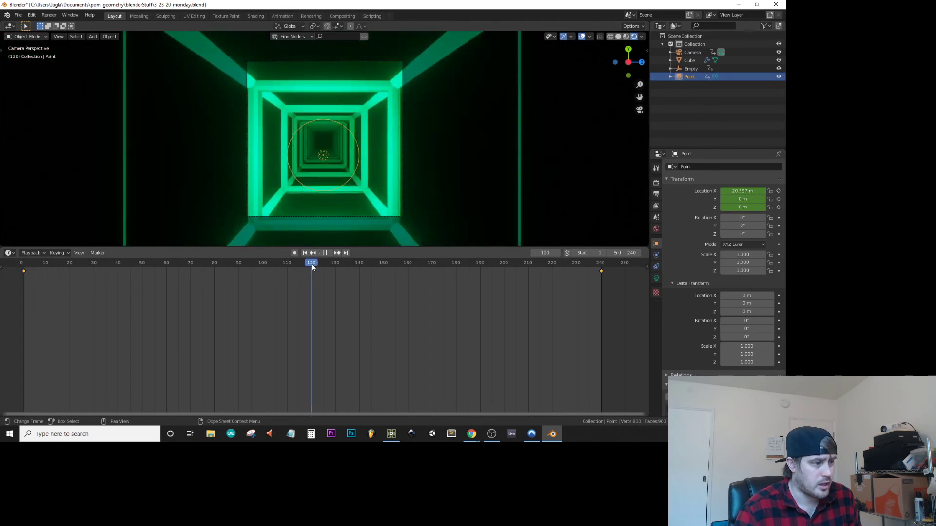
right_click(742, 191)
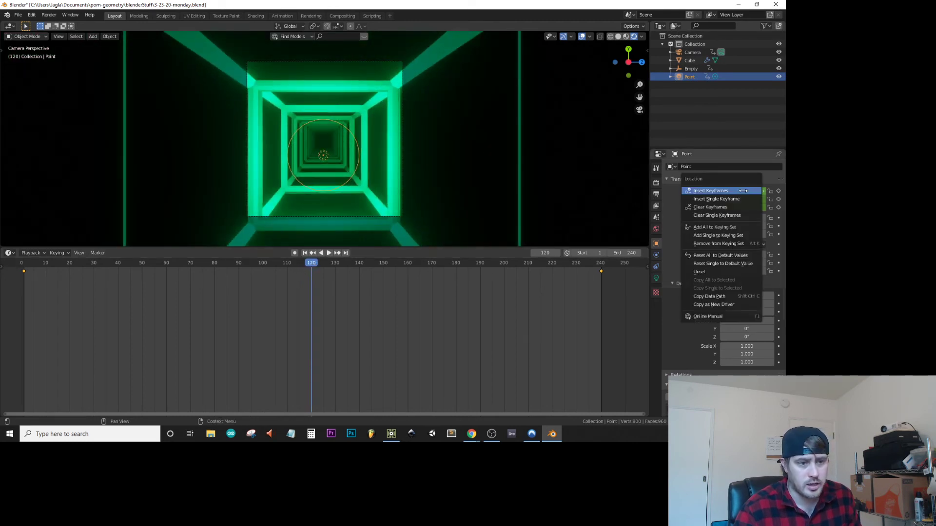
left_click(743, 191)
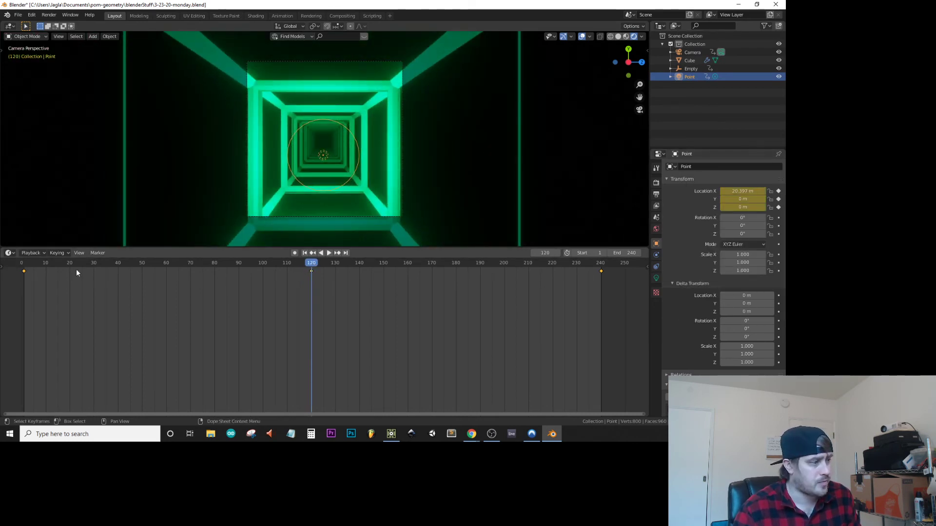
Step: Copy the point light's frame 1 X location of -4 m to frame 240 and insert location keyframes there
left_click(24, 262)
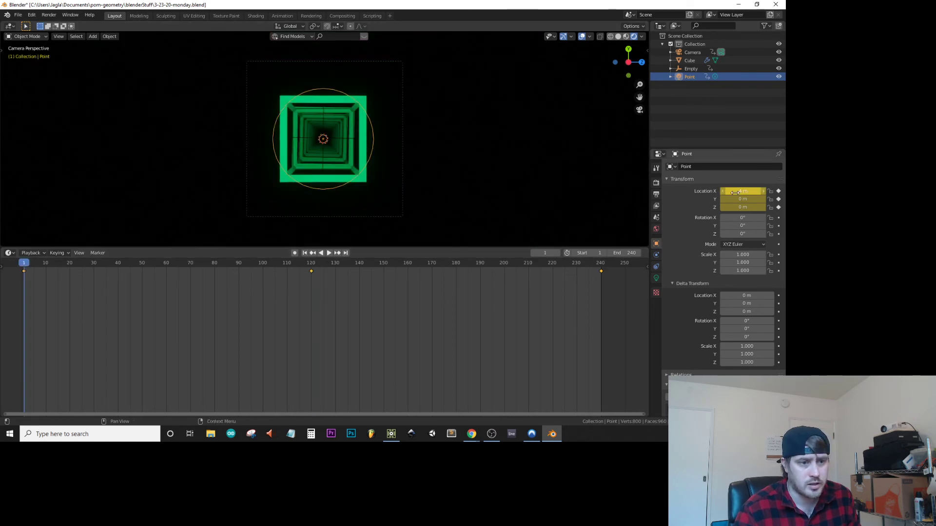
left_click(603, 262)
left_click(601, 263)
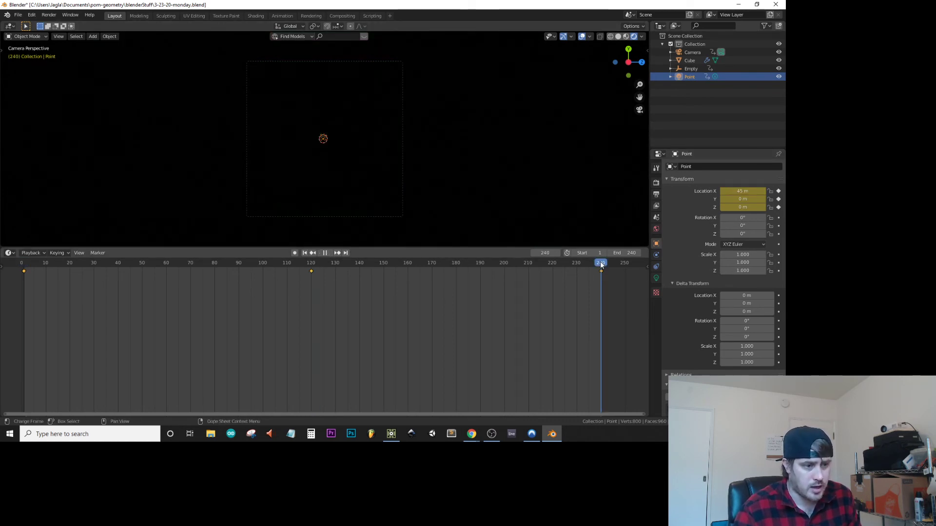
right_click(741, 191)
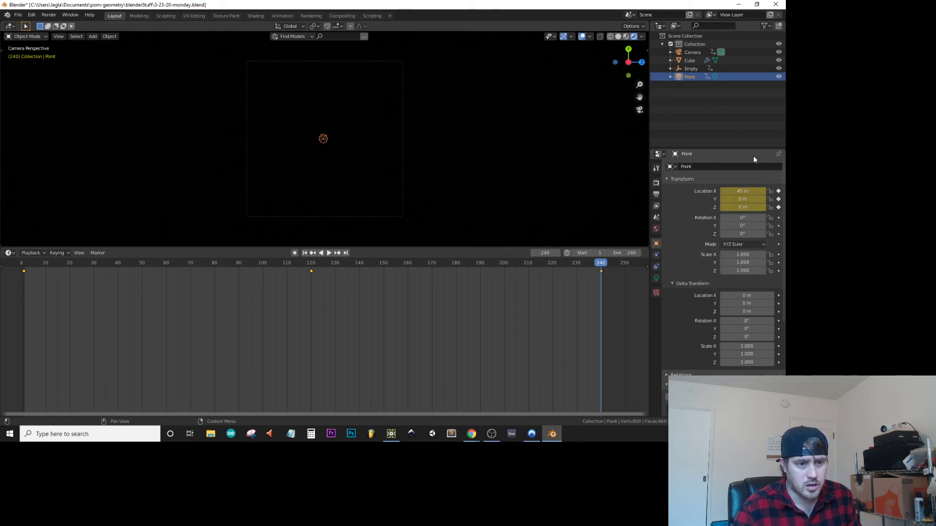
key("Return")
right_click(745, 192)
left_click(741, 190)
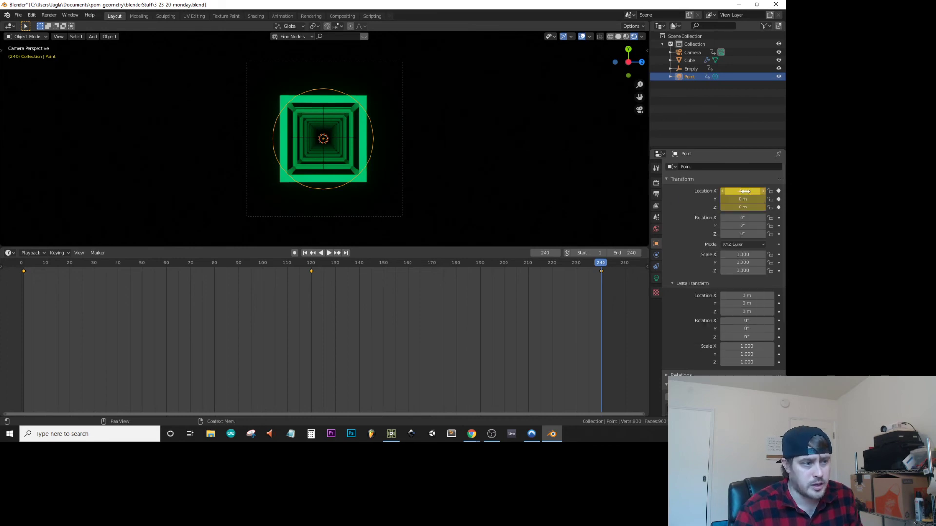
Step: Play the animation from the start to examine the point light's movement with the camera, stopping playback partway
left_click_drag(603, 265, 4, 315)
key("space")
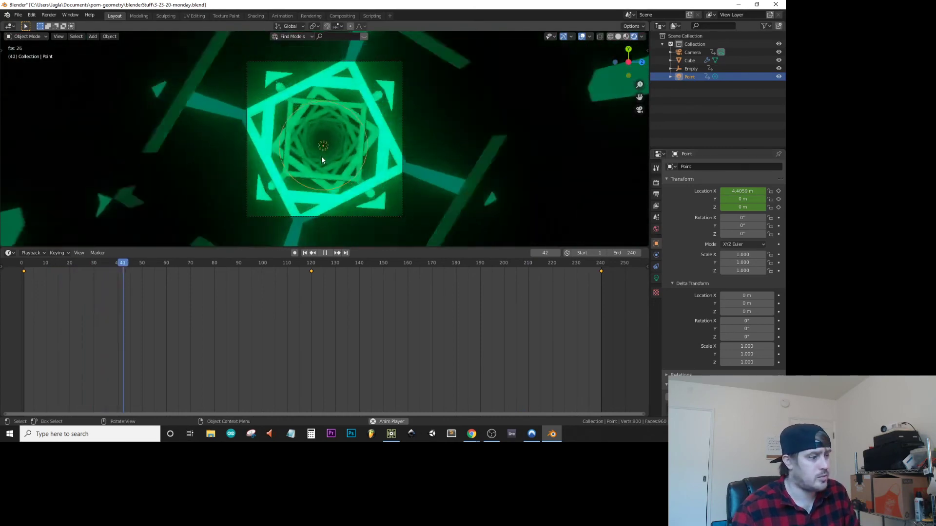
key("space")
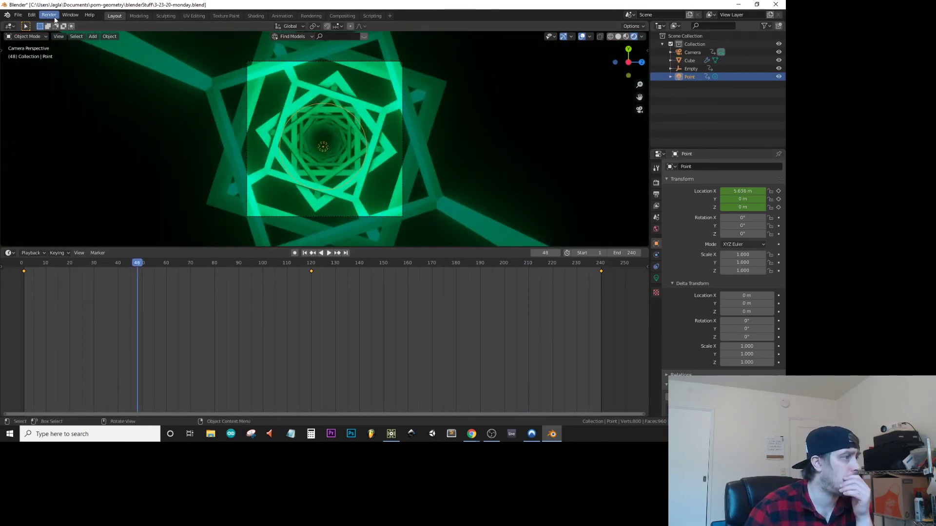
Step: Set the default keyframe interpolation to Bezier in the Animation preferences and close the preferences
left_click(32, 14)
left_click(56, 135)
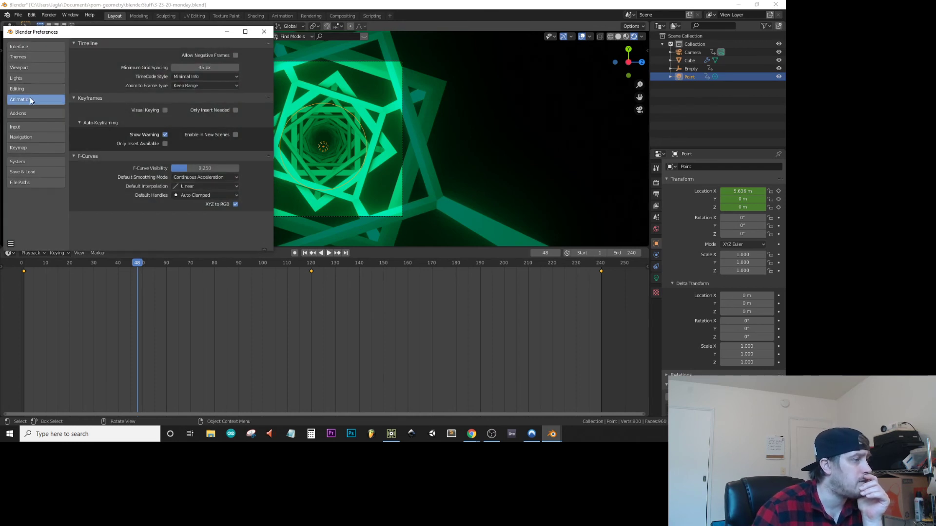
left_click(213, 186)
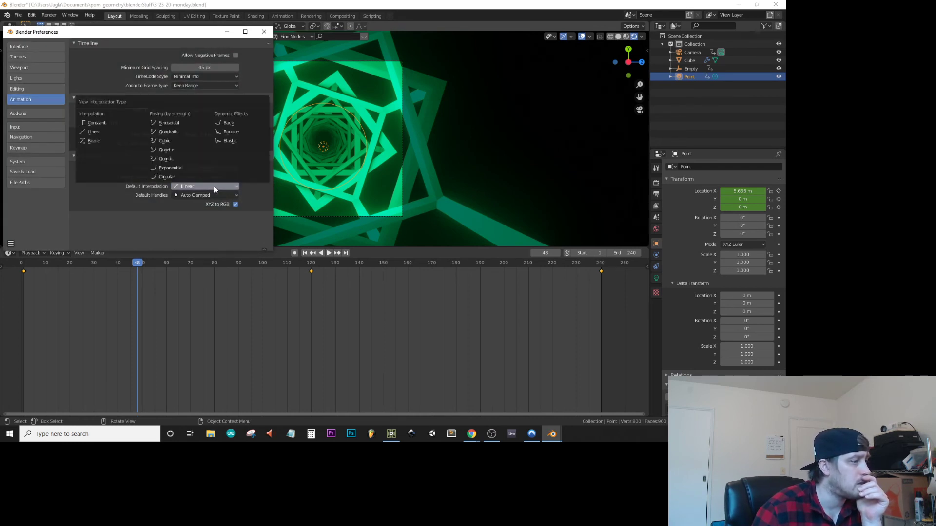
left_click(100, 140)
left_click(266, 34)
Step: Preview the tunnel animation once more, return to frame 0 and save the file
key("space")
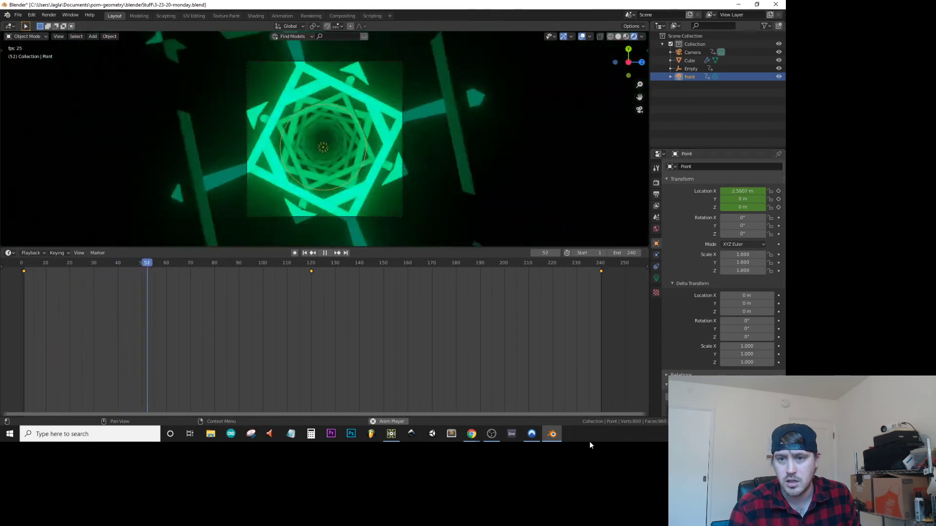
key("space")
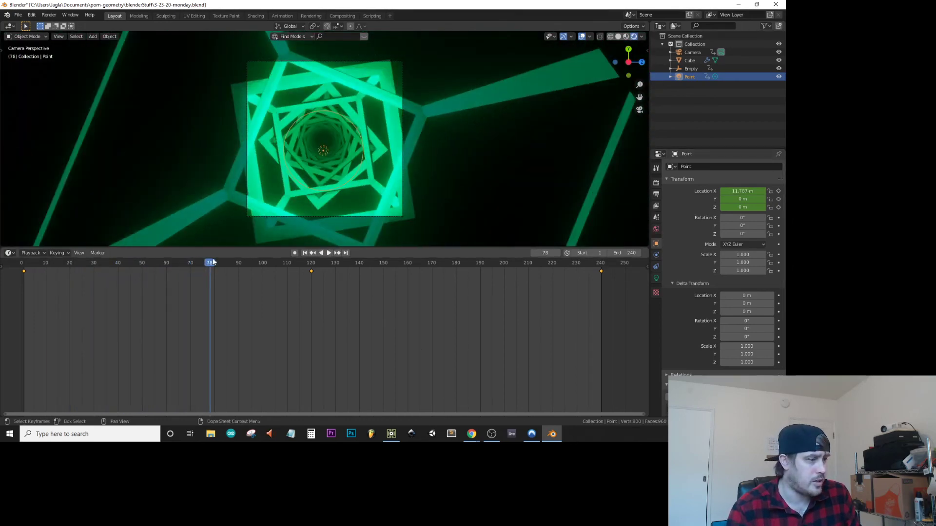
left_click_drag(213, 262, 21, 279)
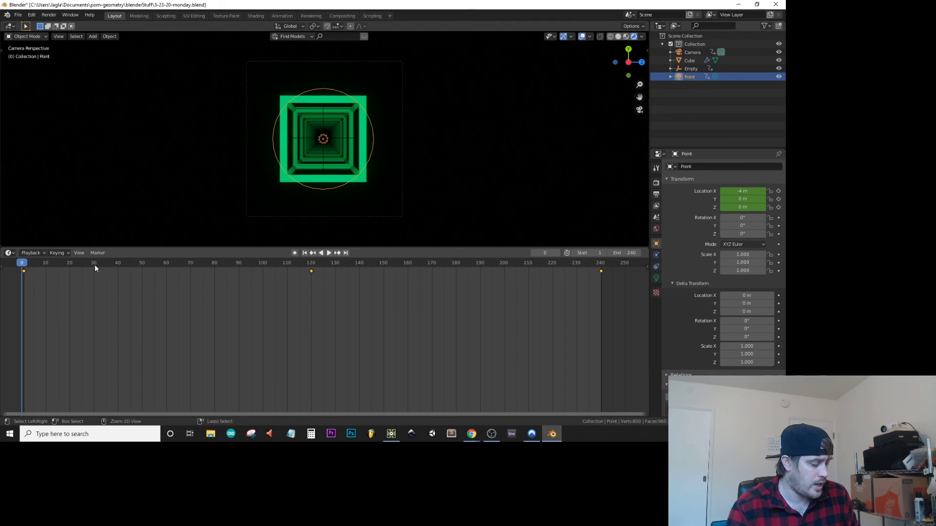
key("ctrl+s")
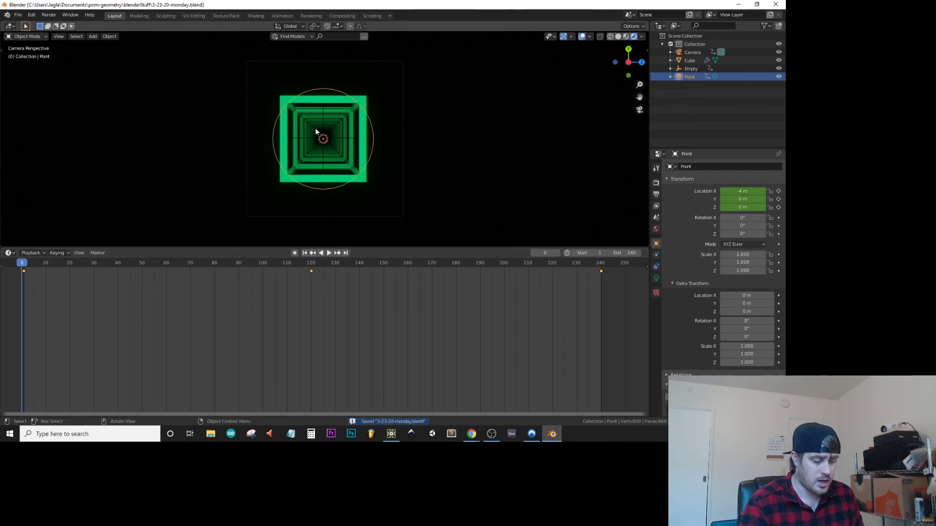
Step: Render the full animation, and close the render window and Blender once frame 240 is done
key("ctrl+F12")
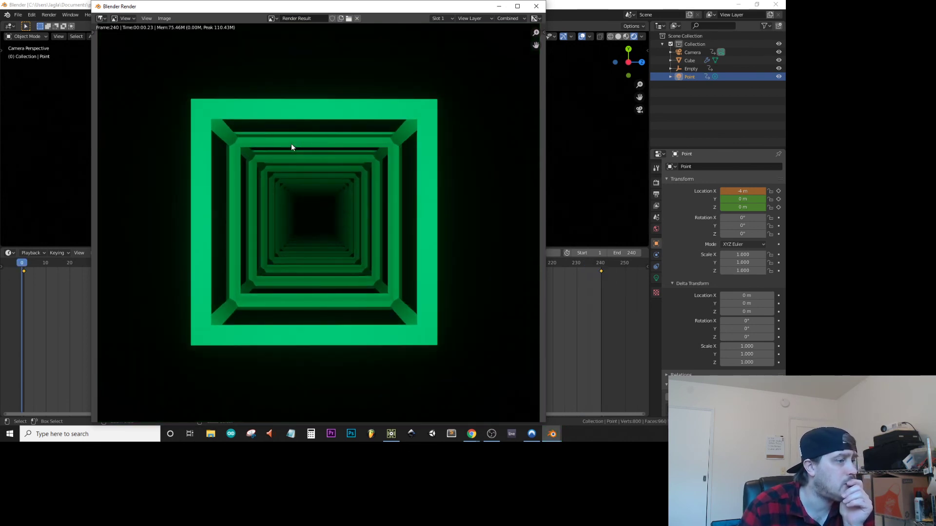
left_click(542, 6)
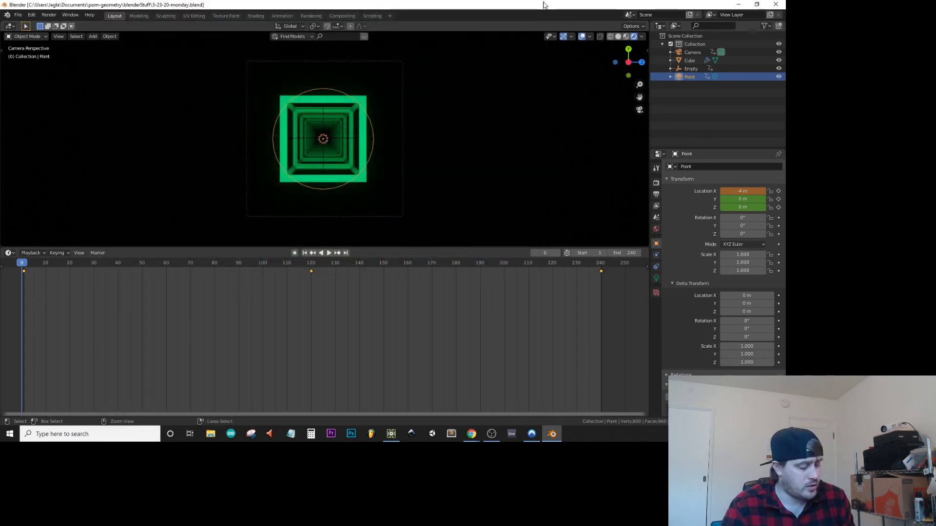
left_click(775, 6)
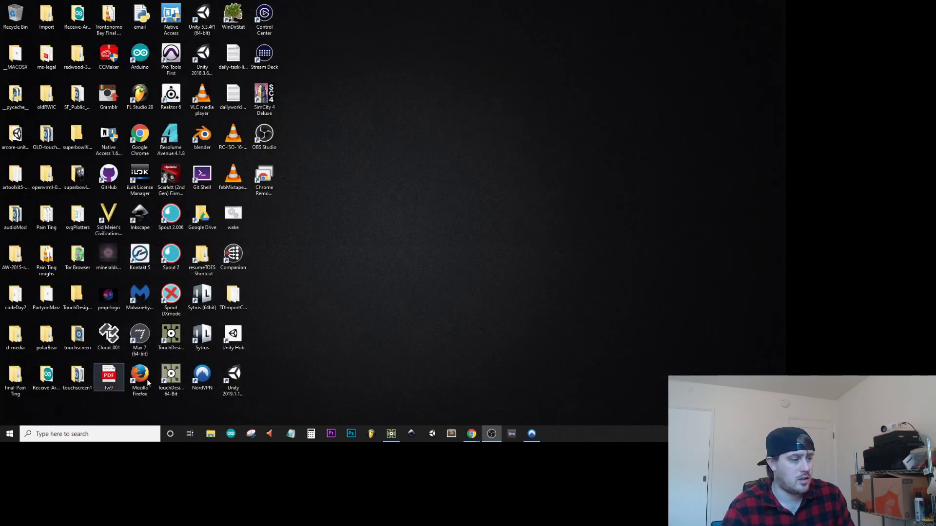
Step: Switch to File Explorer, play the rendered 0001-0240 video from the renders2020 folder and rename the file as monday
left_click(210, 434)
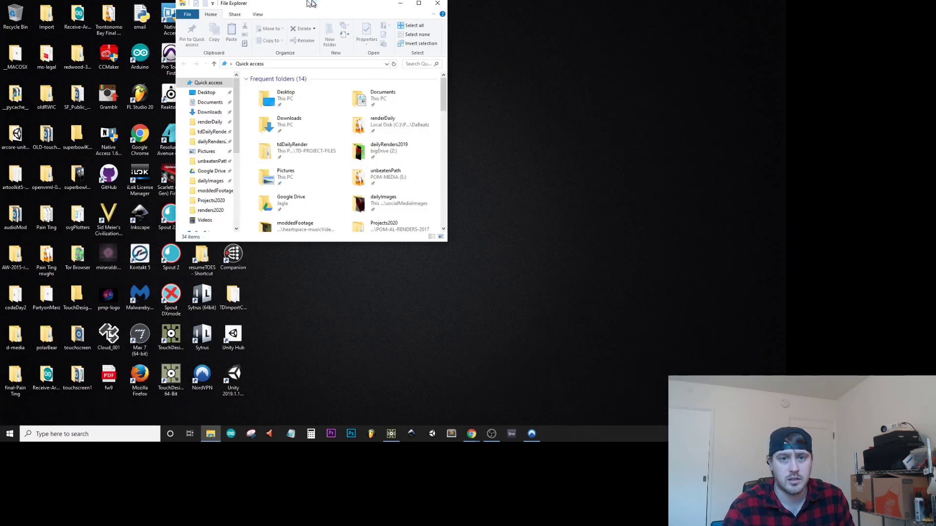
left_click(33, 210)
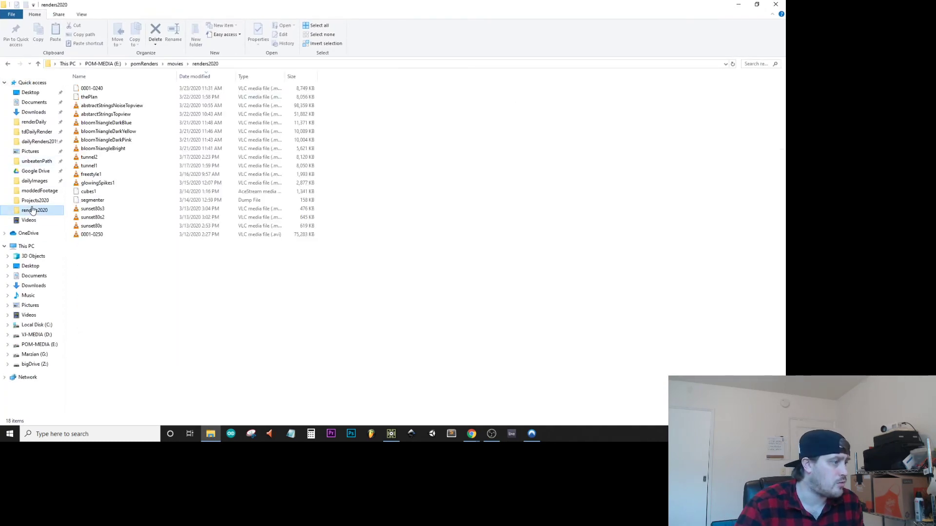
right_click(94, 89)
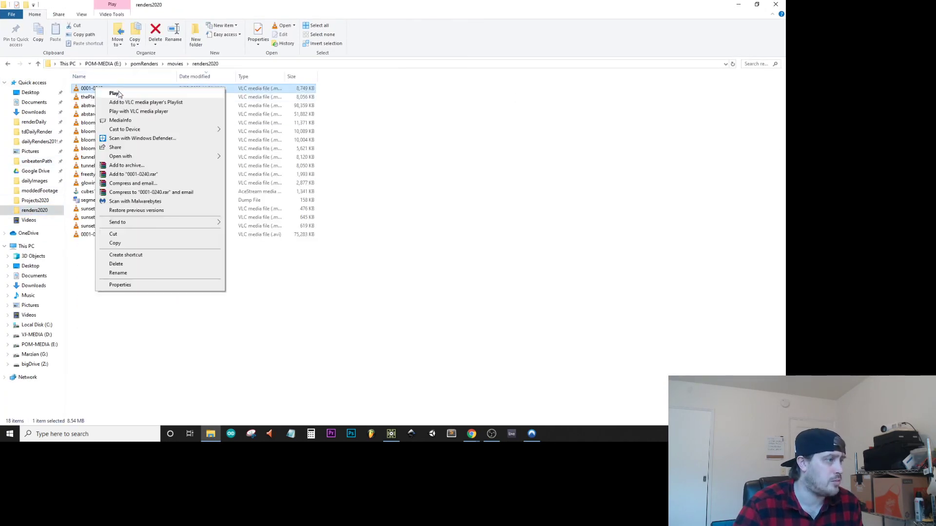
left_click(113, 92)
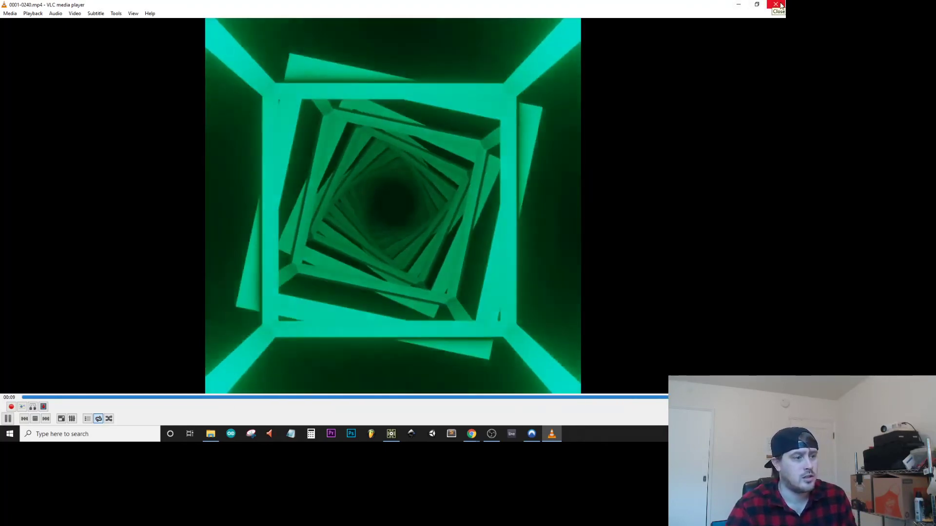
left_click(776, 5)
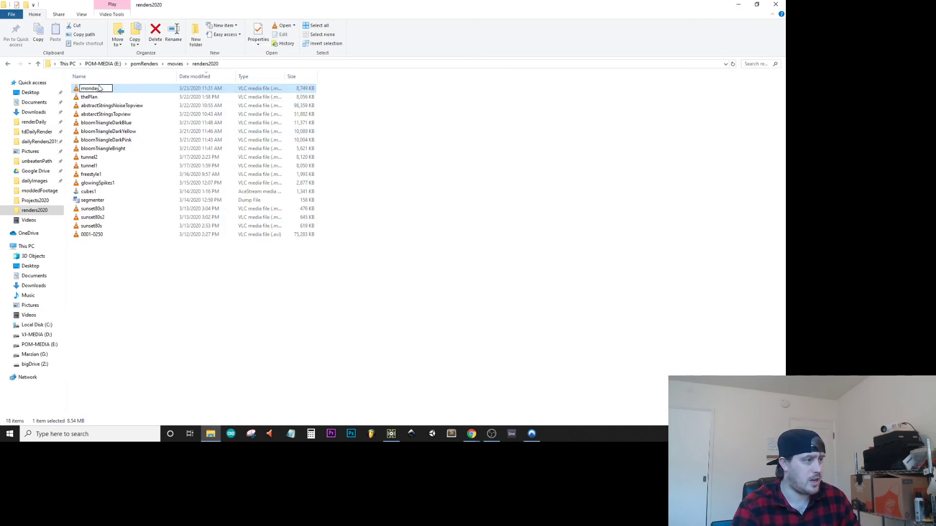
Step: Switch to Adobe Premiere Pro and create a new project named monday
left_click_drag(303, 4, 786, 167)
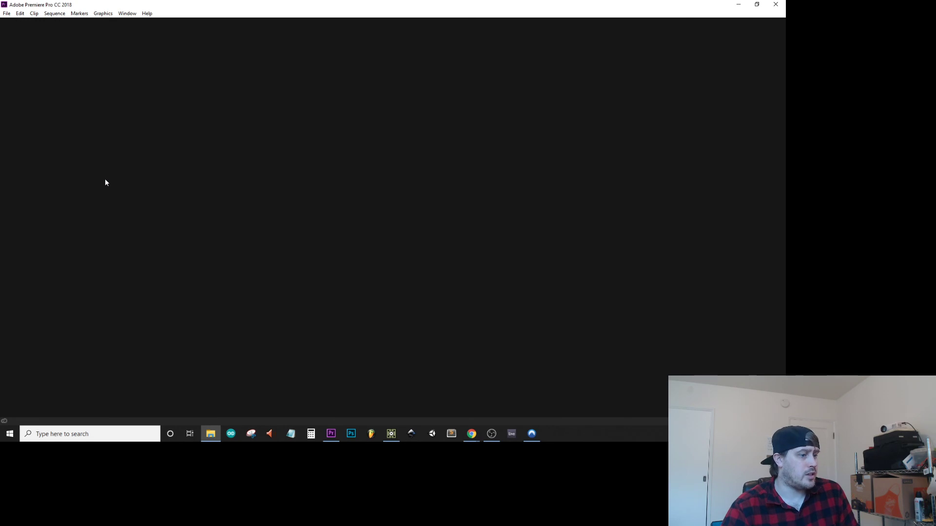
left_click(266, 192)
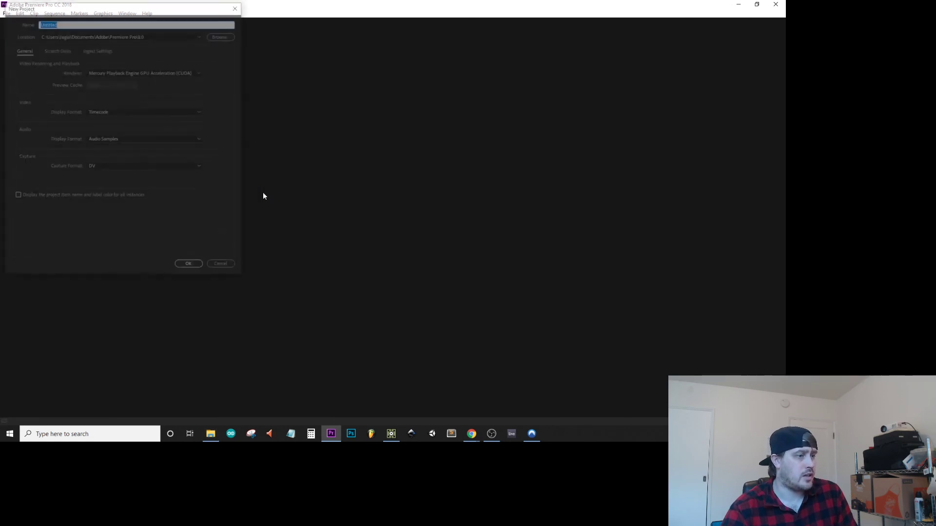
type("monday")
key("Return")
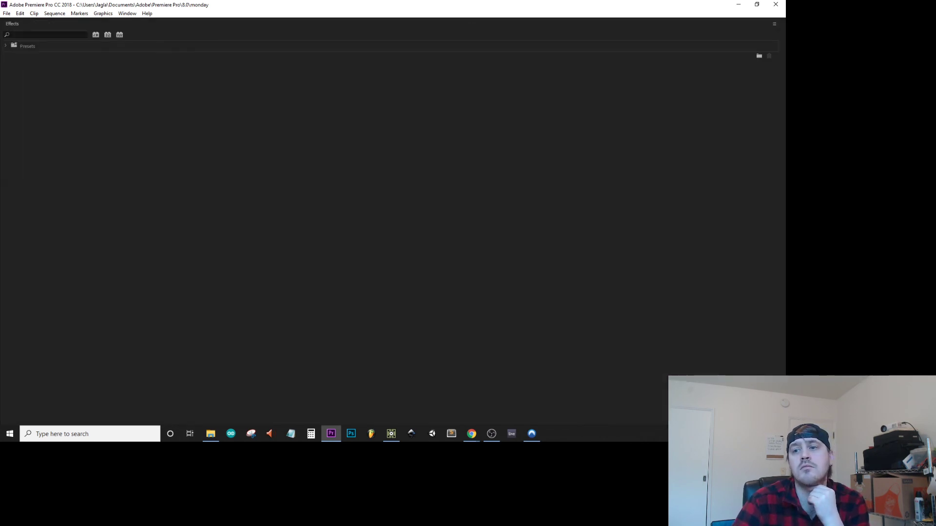
Step: Import monday.mp4 as a new sequence and place 3-23-20-monday.mp3 on audio track A1 at the start
left_click_drag(0, 368, 212, 368)
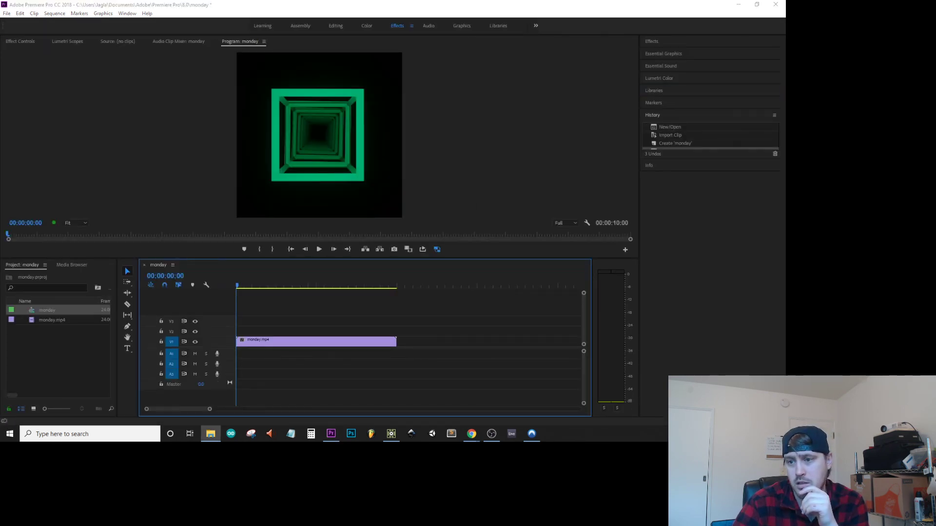
left_click_drag(0, 334, 233, 355)
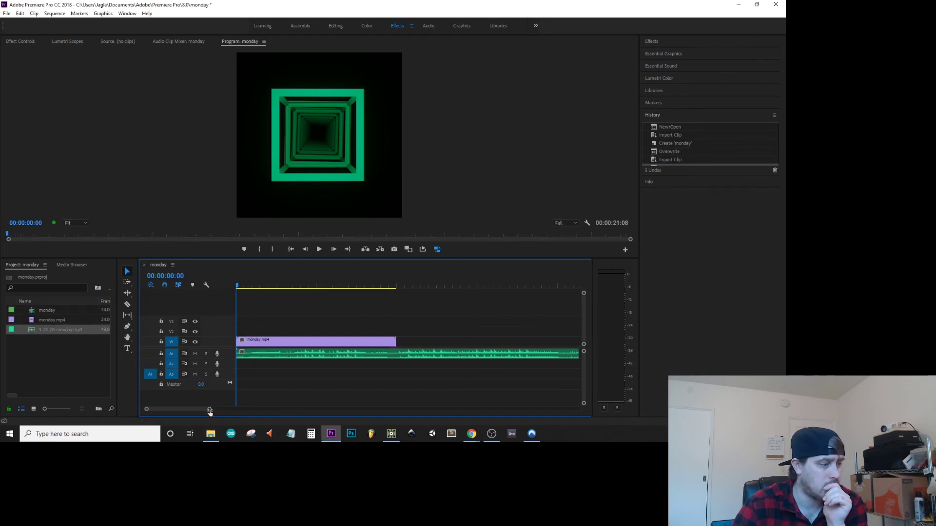
Step: Add a second copy of monday.mp4 on V1 at 00:00:10:00 and trim the audio's end to match the video at 00:00:20:00
left_click_drag(210, 408, 245, 409)
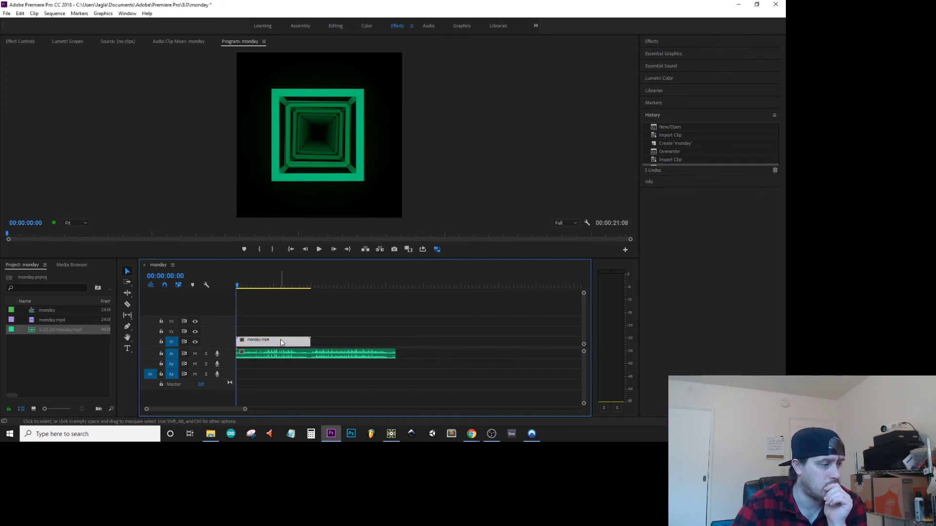
right_click(280, 342)
left_click(263, 343)
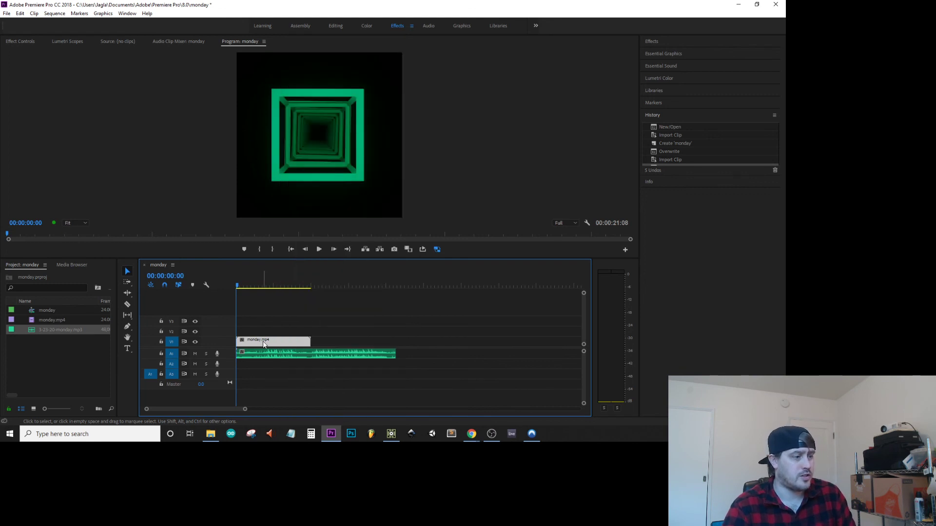
mouse_move(266, 344)
left_mouse_down()
mouse_move(319, 338)
mouse_move(267, 345)
left_mouse_up()
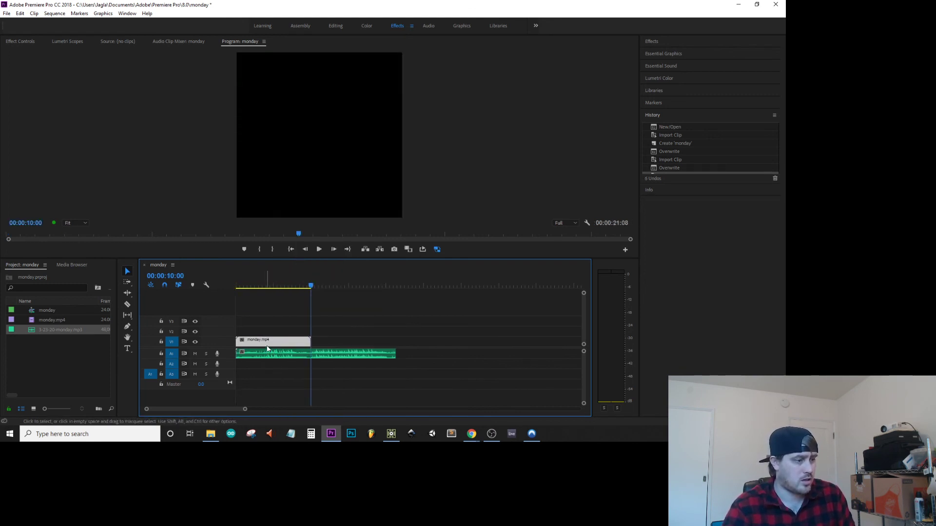
left_click_drag(46, 320, 313, 341)
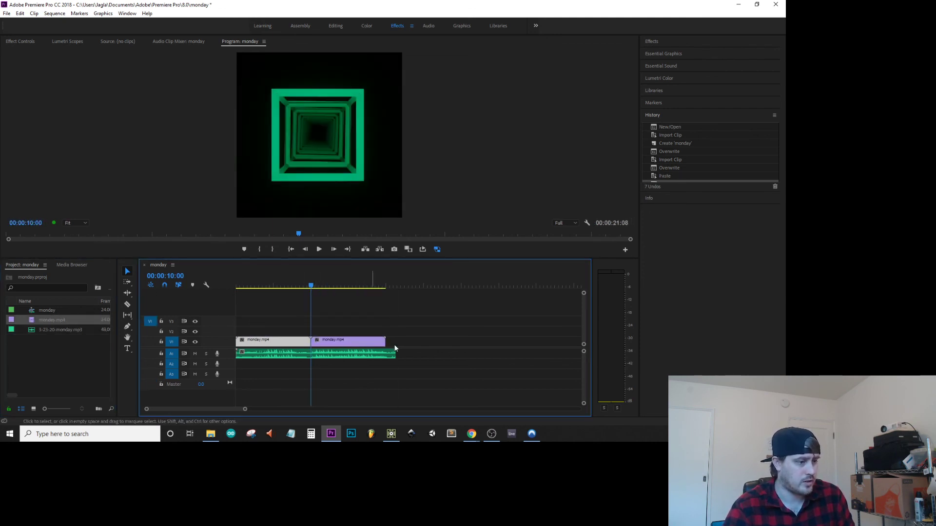
left_click_drag(398, 356, 385, 355)
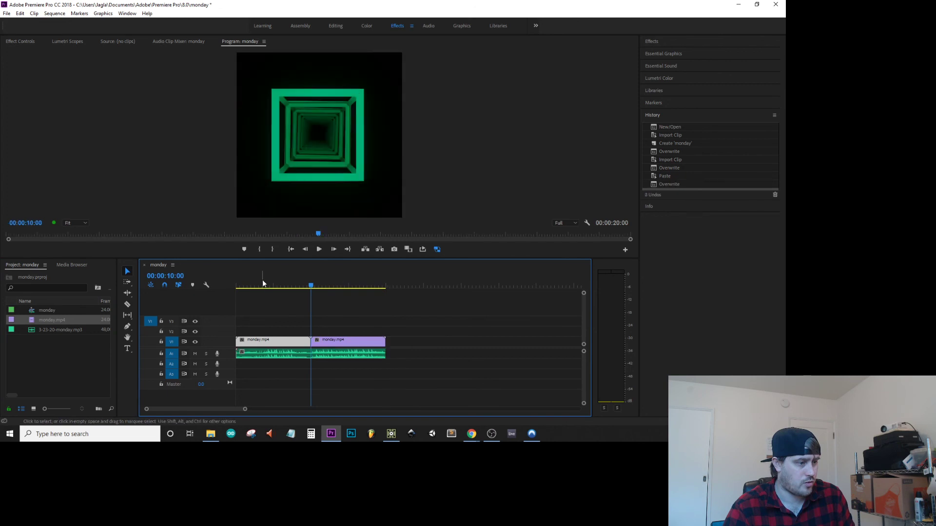
Step: Play the sequence from the start and add an Exponential Fade to the end of the audio clip on A1
left_click_drag(318, 281, 220, 281)
key("space")
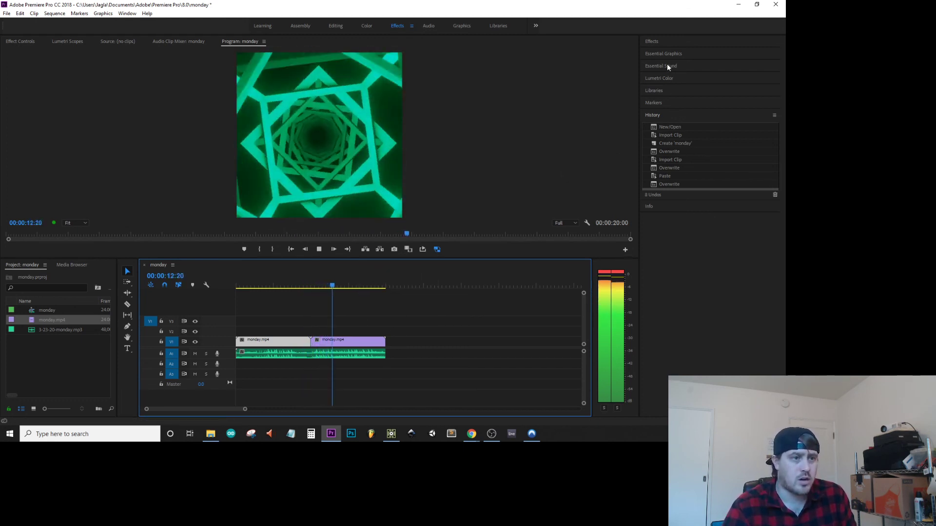
left_click(656, 42)
left_click(646, 88)
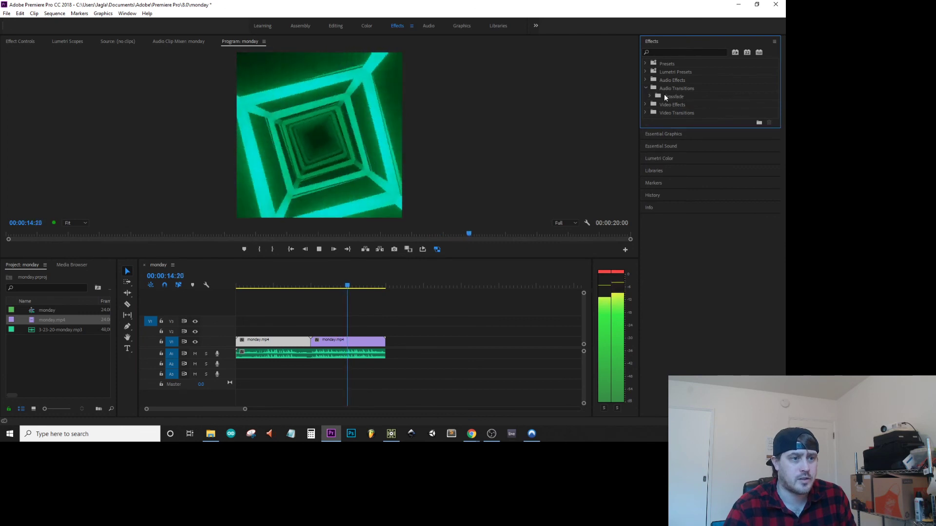
left_click(651, 96)
left_click_drag(686, 121, 382, 356)
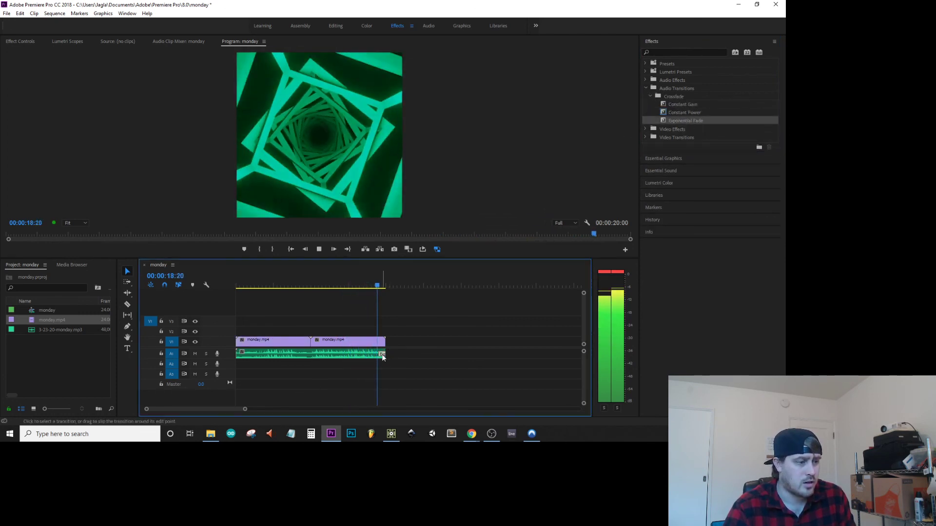
Step: Lengthen the Exponential Fade at the end of the A1 clip and save the project with the playhead at the start
double_click(382, 355)
key("Left")
key("Return")
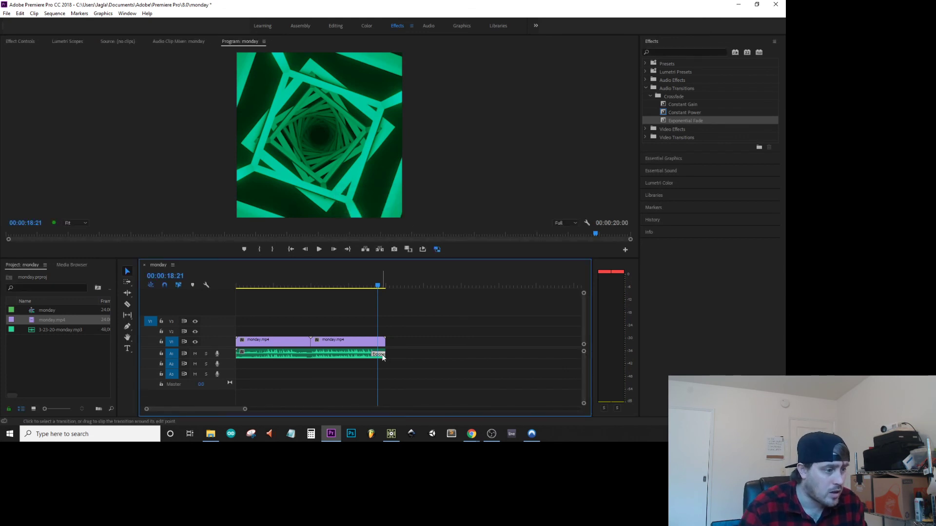
key("Home")
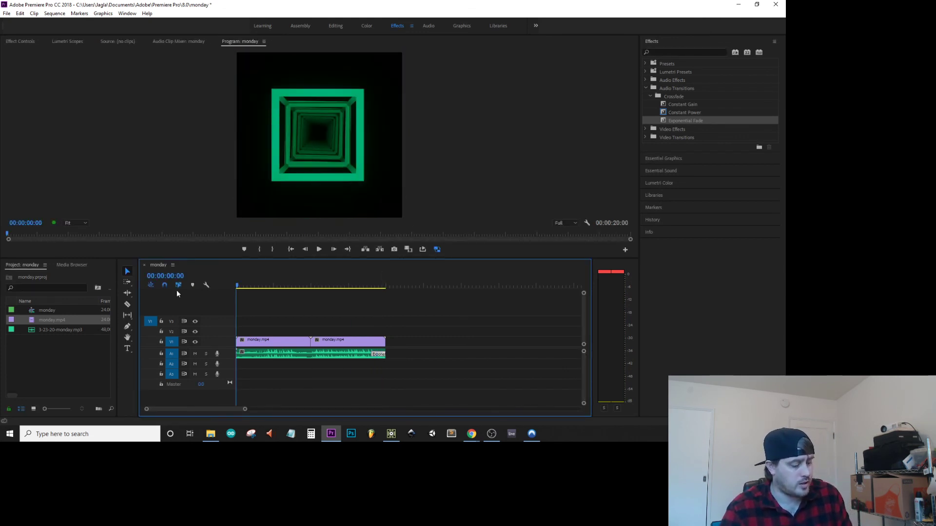
key("ctrl+s")
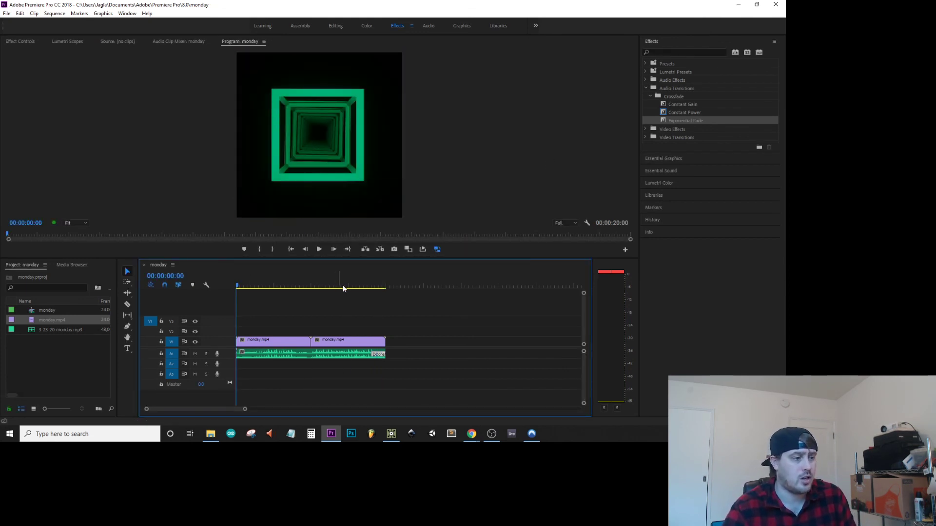
Step: Play the last seconds of the sequence to check the audio fade-out, return to the start and save again
left_click(373, 283)
key("space")
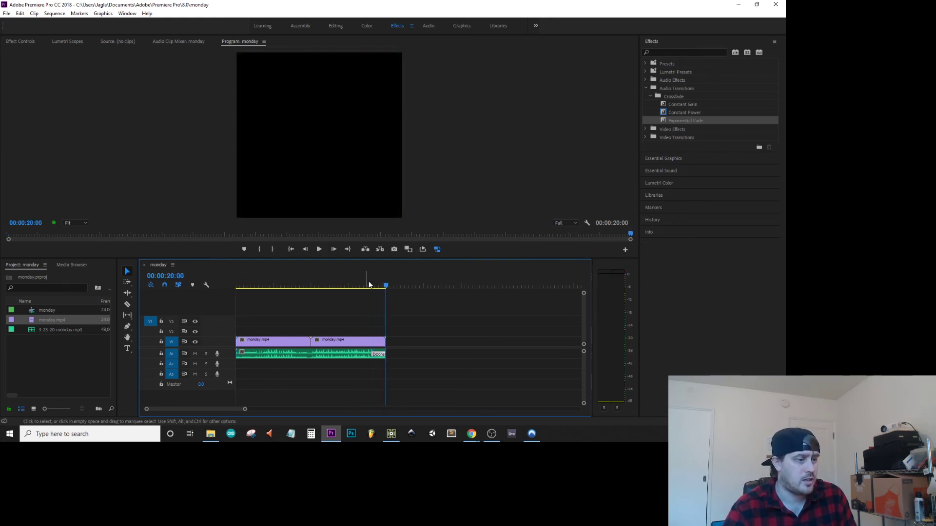
key("Home")
key("ctrl+s")
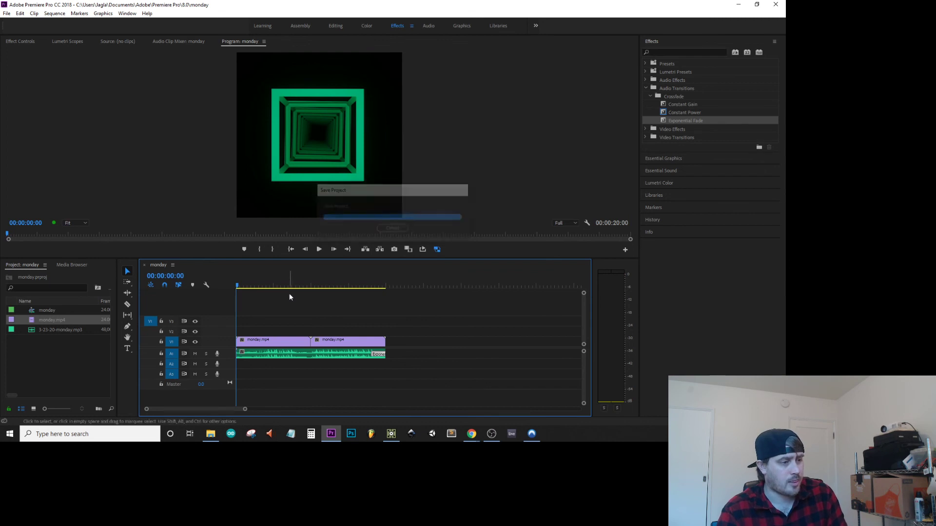
Step: Export the sequence as H.264 with the jmtbINSTA preset into dailyRenders2019 under the name monday-web-1
key("ctrl+m")
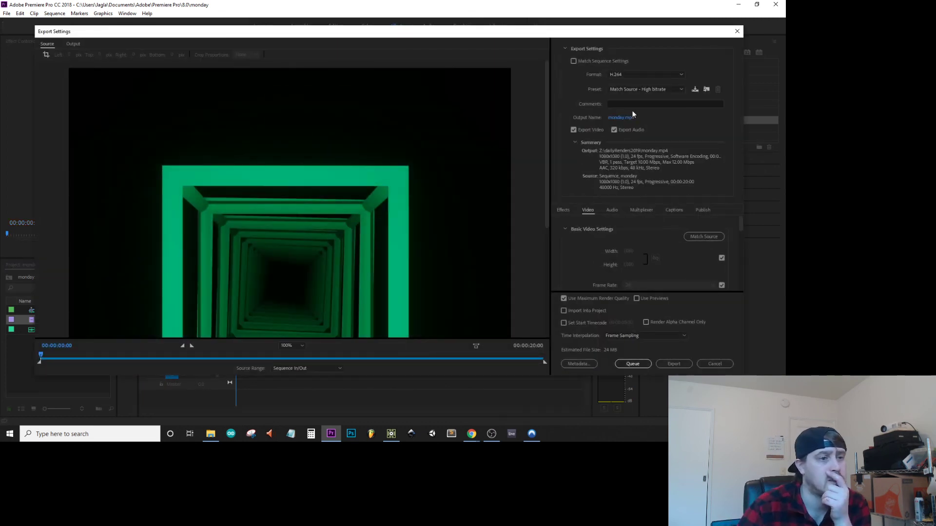
left_click(634, 89)
left_click(624, 113)
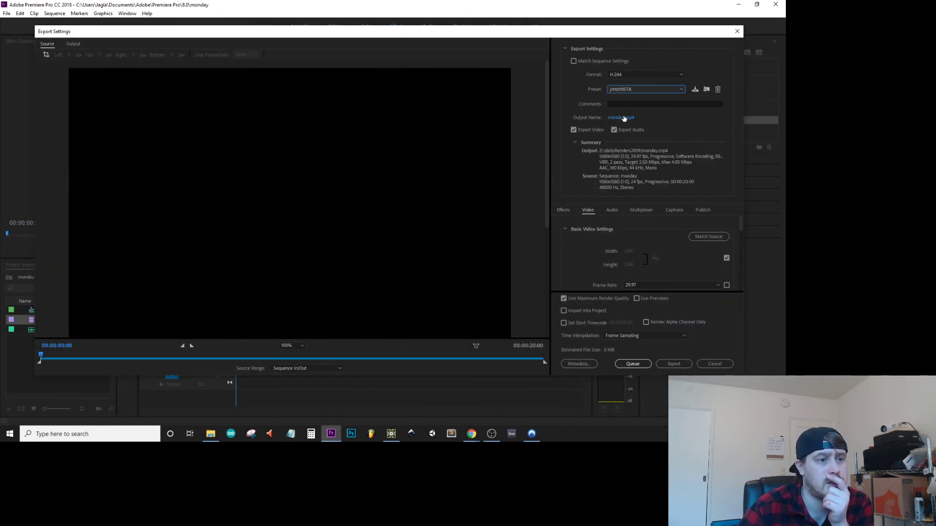
left_click(622, 118)
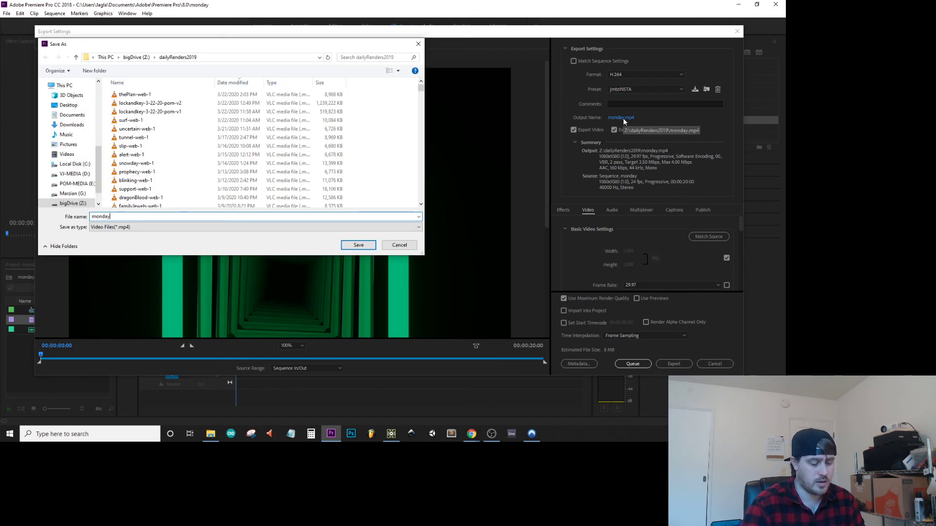
type("-web-1")
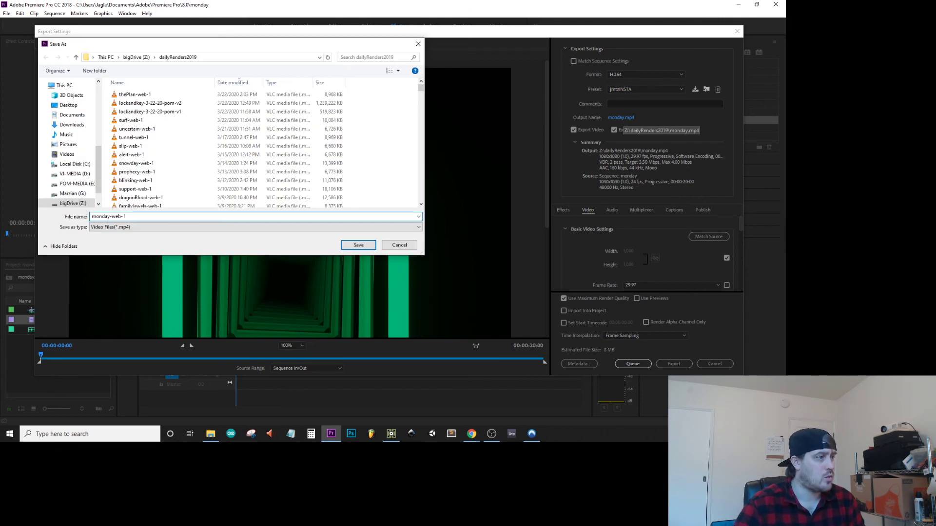
left_click(364, 245)
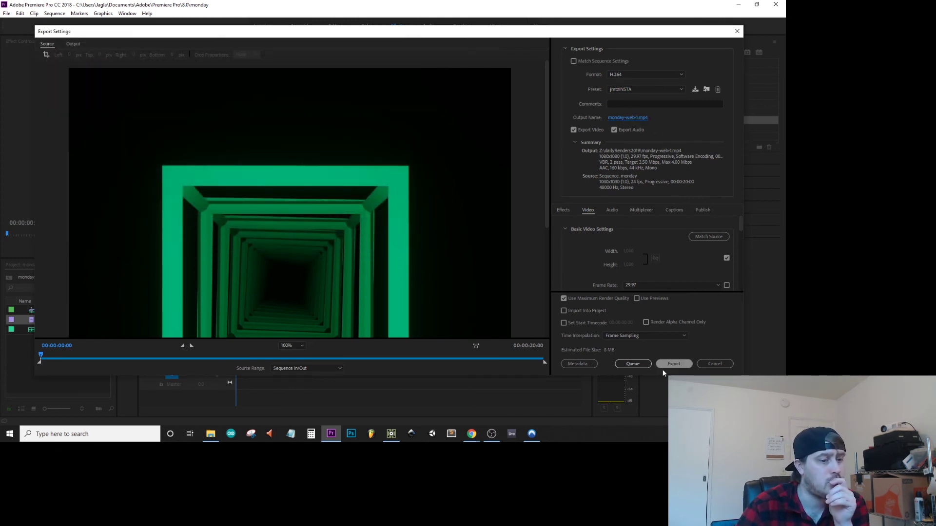
left_click(671, 364)
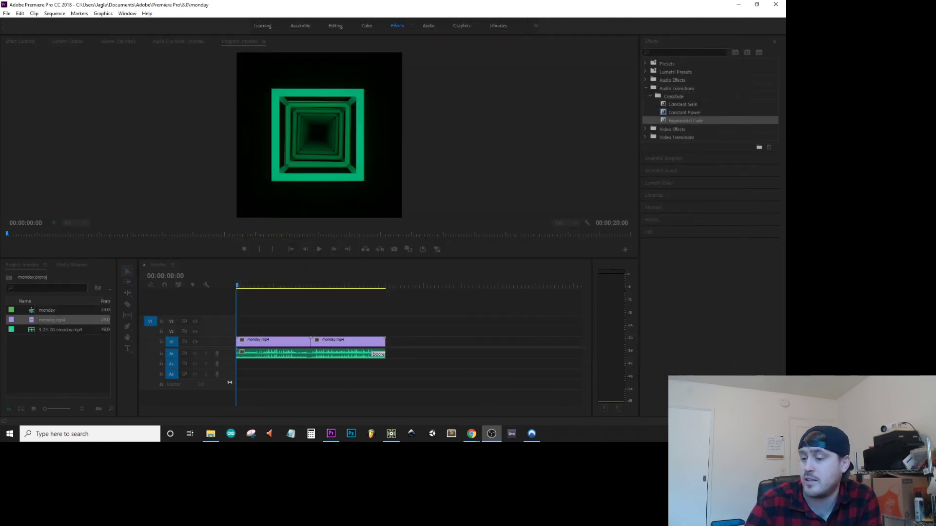
Step: Close Premiere Pro, review the exported monday-web-1.mp4 in VLC media player and close the player
left_click(778, 5)
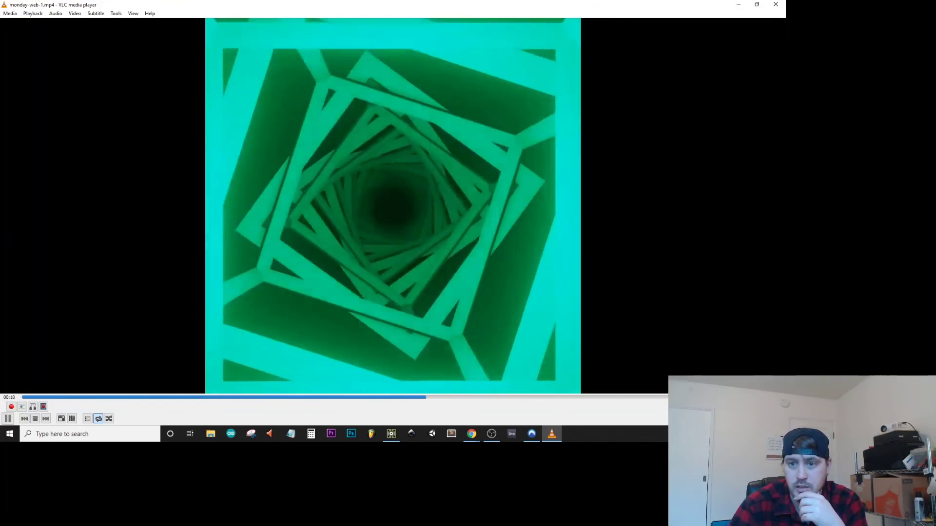
left_click(775, 4)
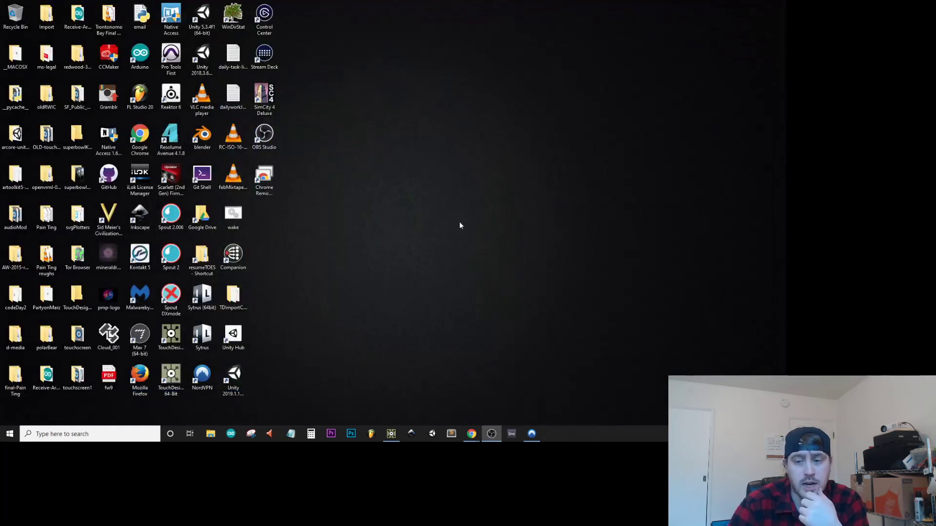